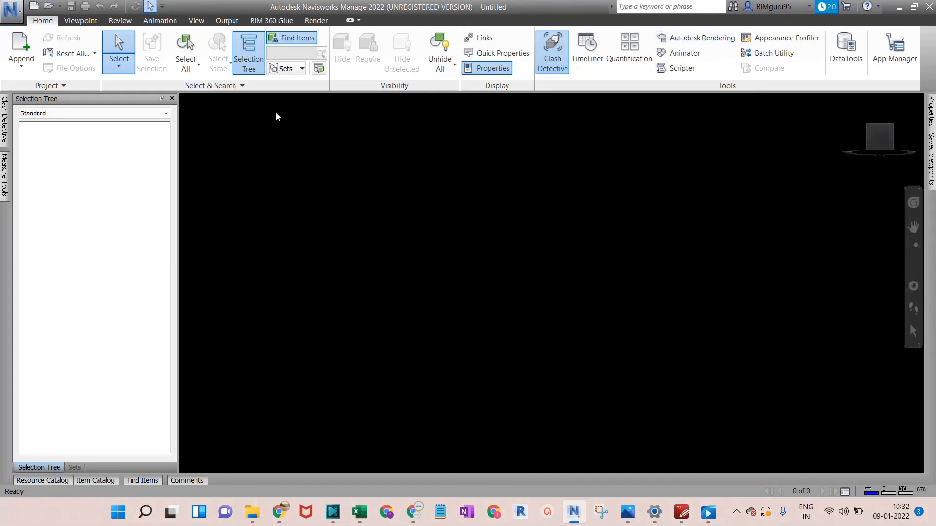
Append the four Navisworks cache files Sample Project - 4, 5, 6 and 7 from the Revit folder and dismiss the licence notice
click(18, 70)
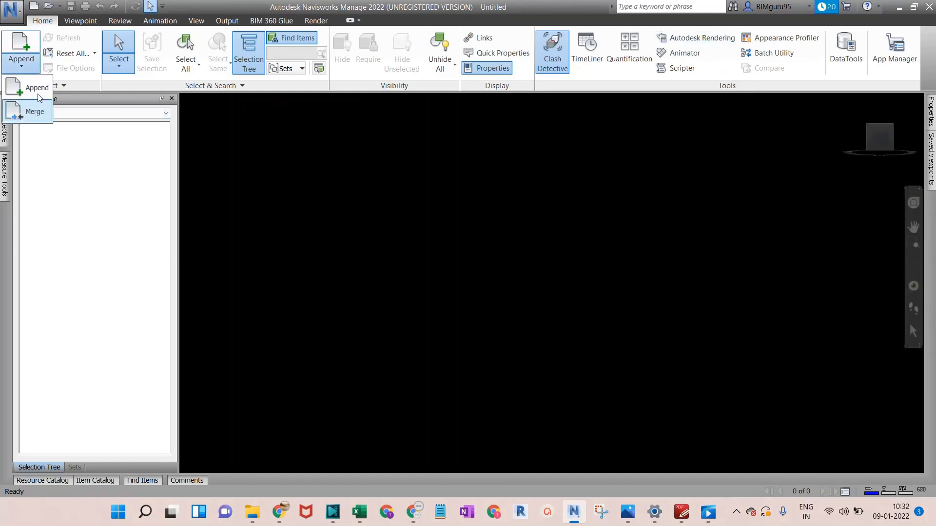
click(37, 93)
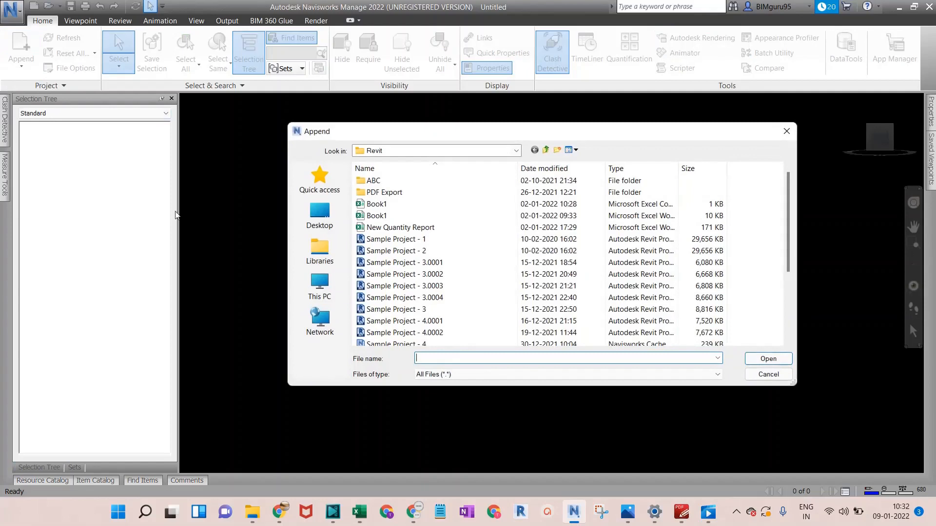
scroll(427, 274, down, 3)
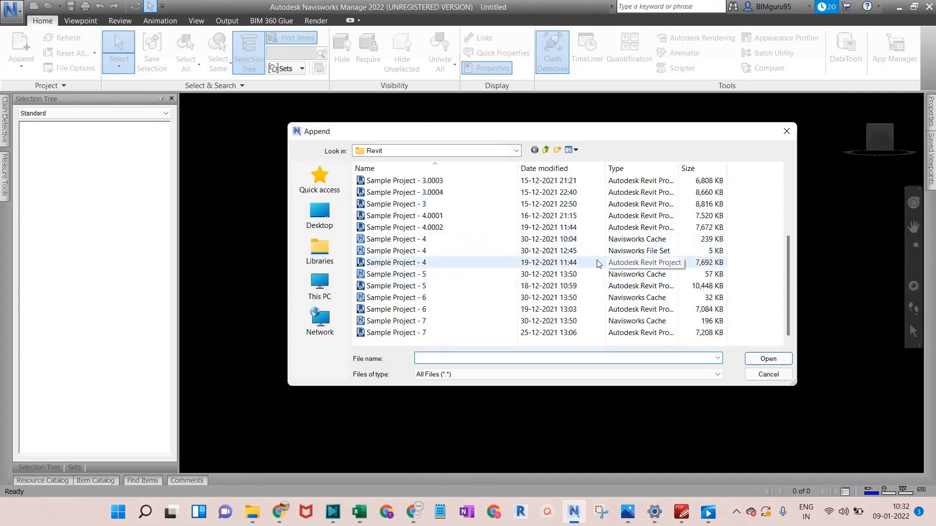
click(642, 168)
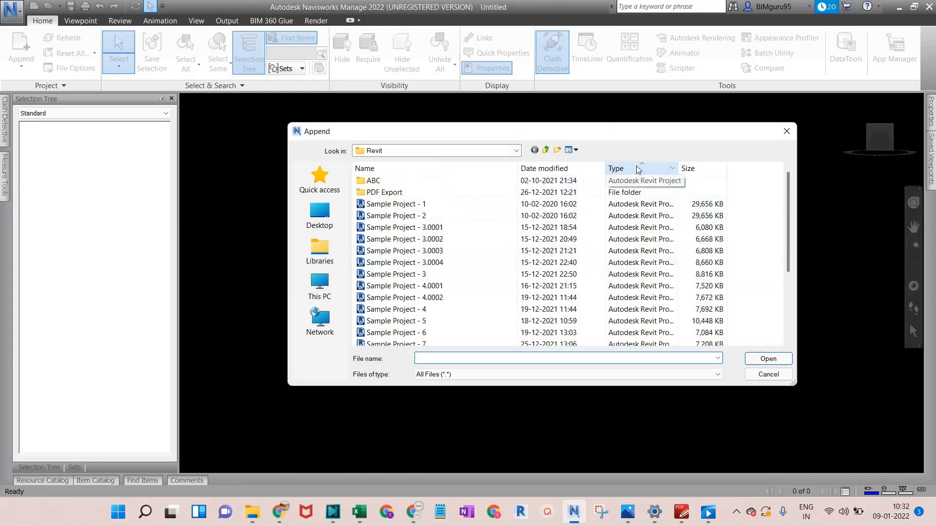
scroll(636, 273, down, 3)
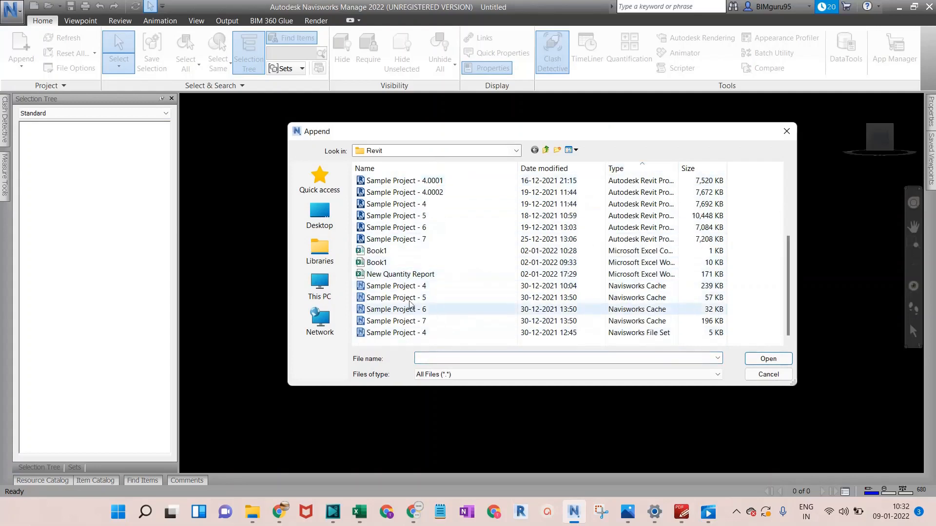
click(411, 286)
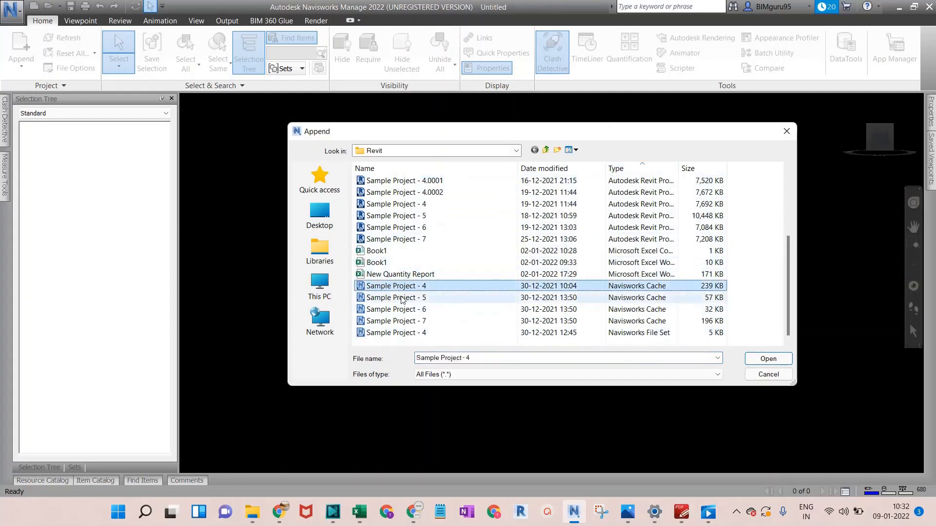
ctrl+click(405, 298)
ctrl+click(403, 309)
ctrl+click(400, 321)
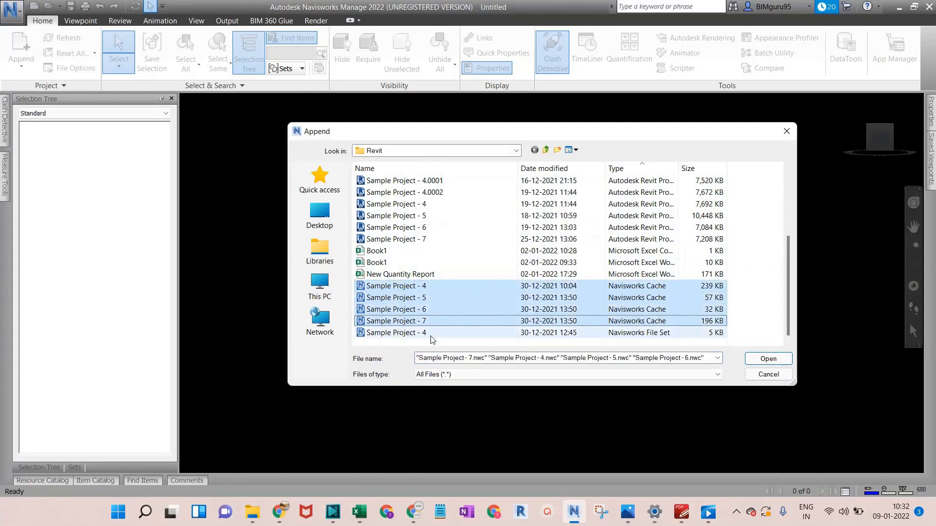
click(767, 358)
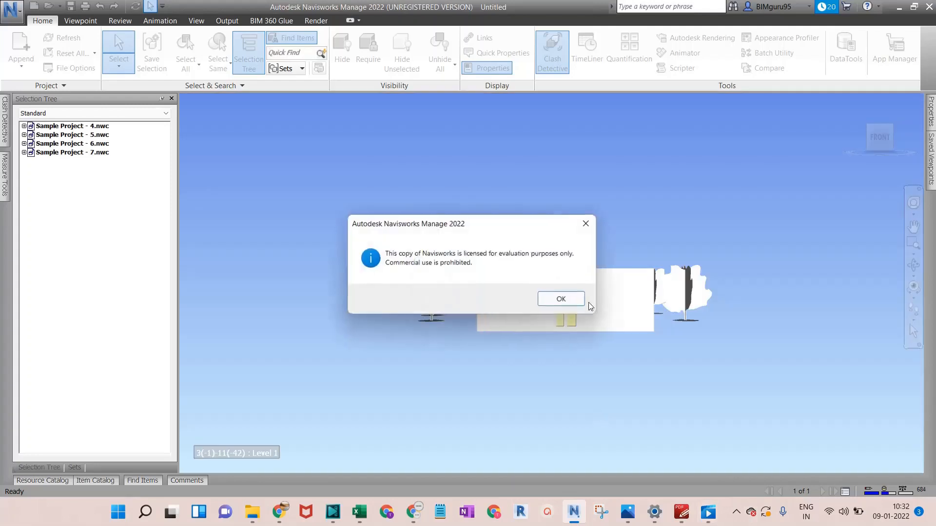
click(563, 300)
shift+middle_drag(576, 302, 715, 320)
scroll(696, 312, up, 6)
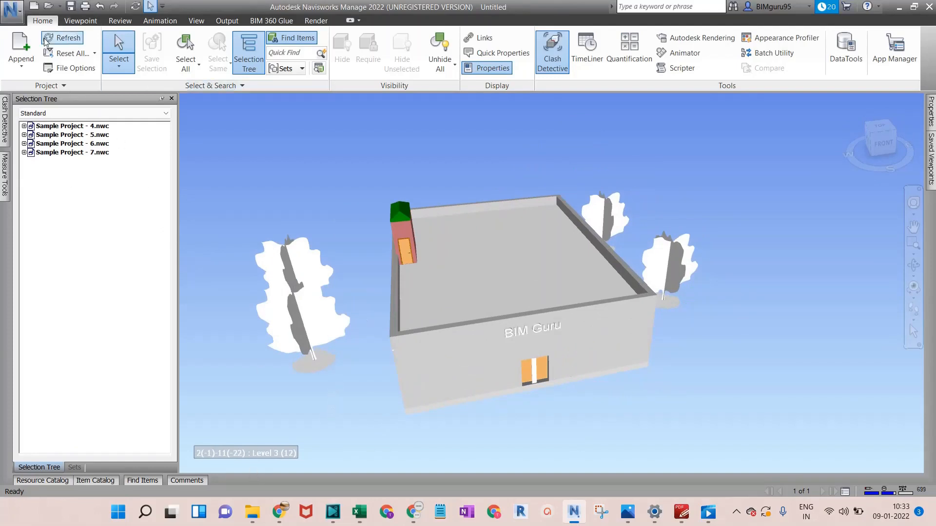
Turn on the Quantification tools for the appended model
click(633, 44)
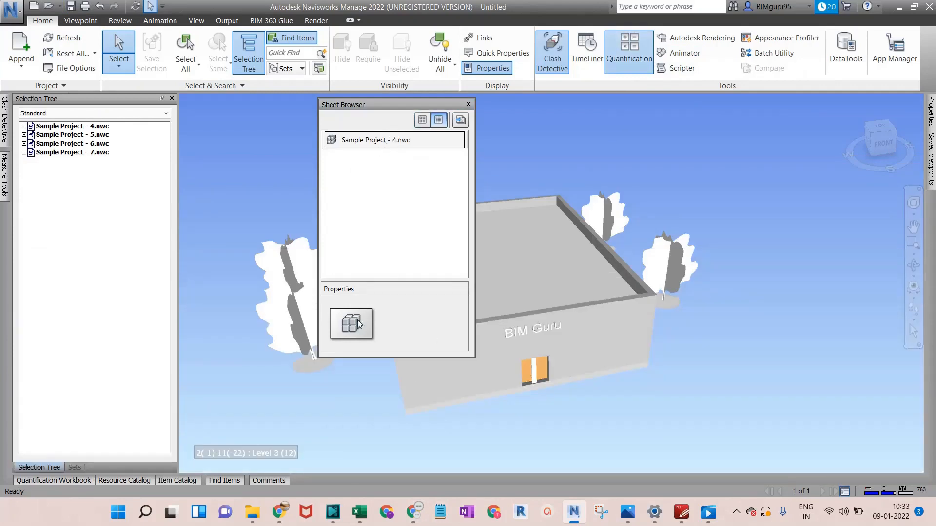
click(461, 120)
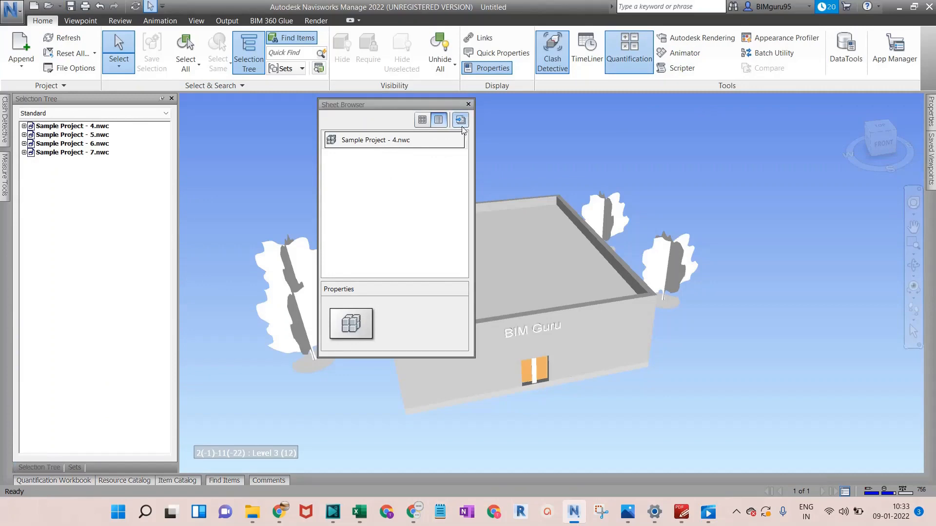
scroll(446, 329, down, 3)
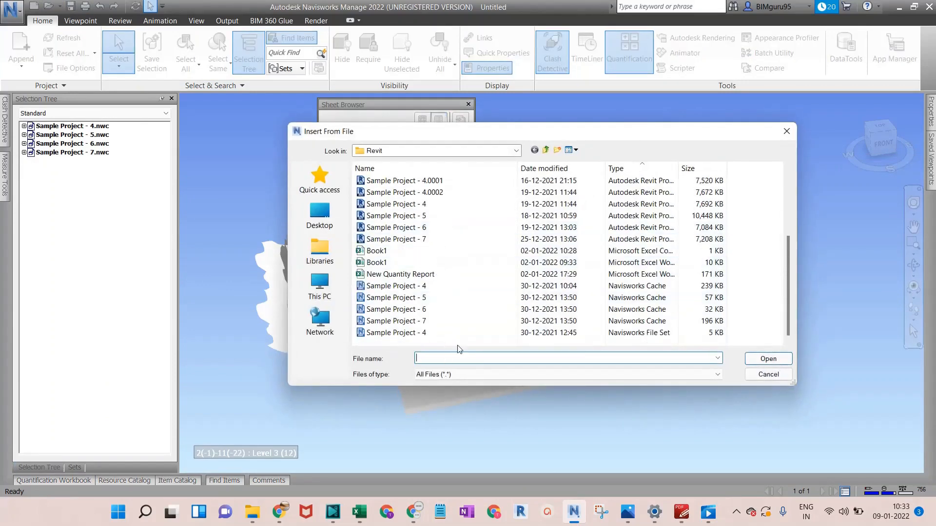
scroll(429, 262, up, 2)
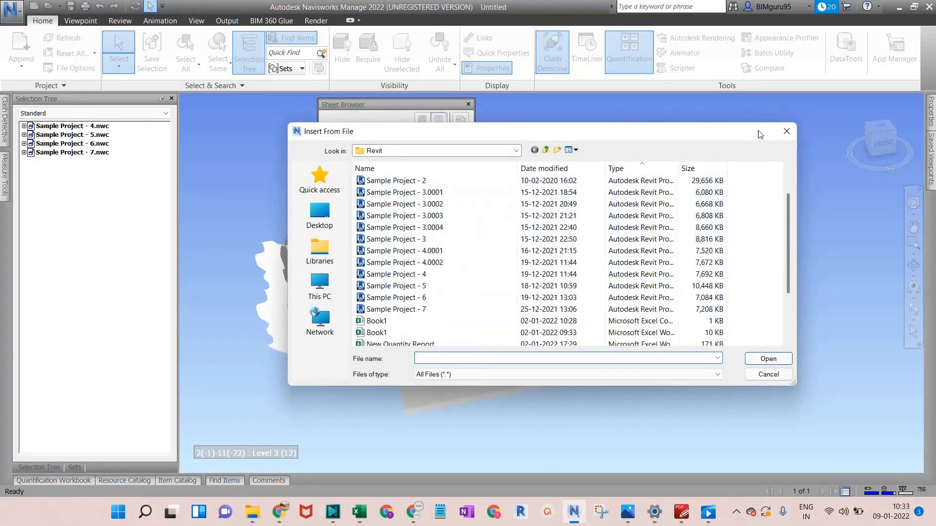
click(786, 132)
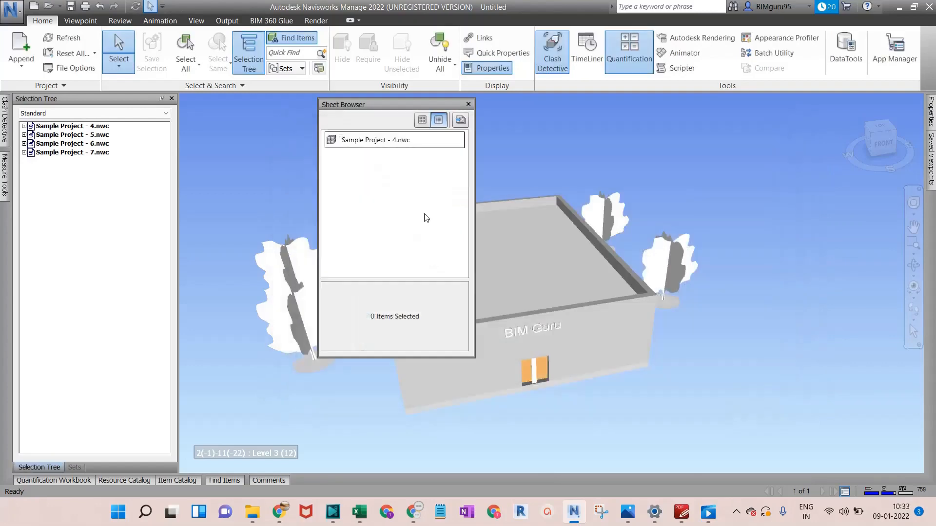
click(468, 105)
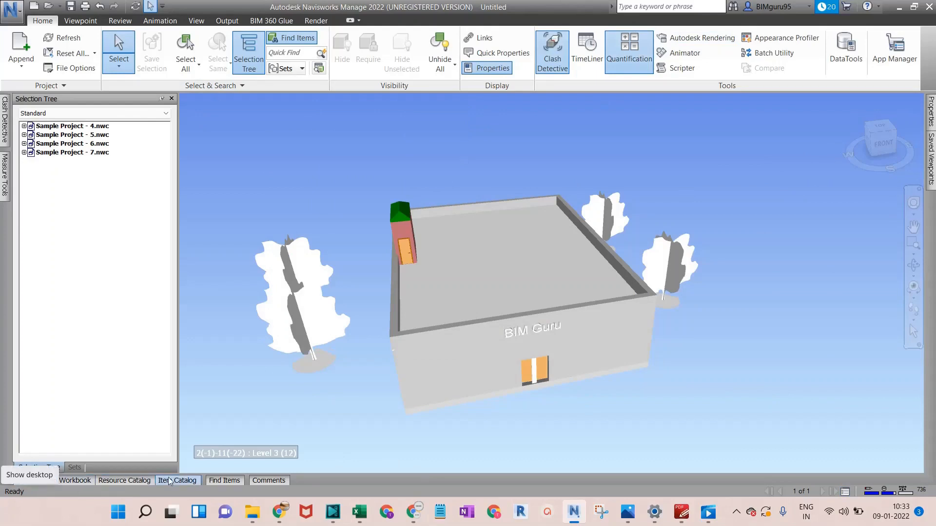
Open the Quantification Workbook and pin it so it stays docked below the model
click(59, 481)
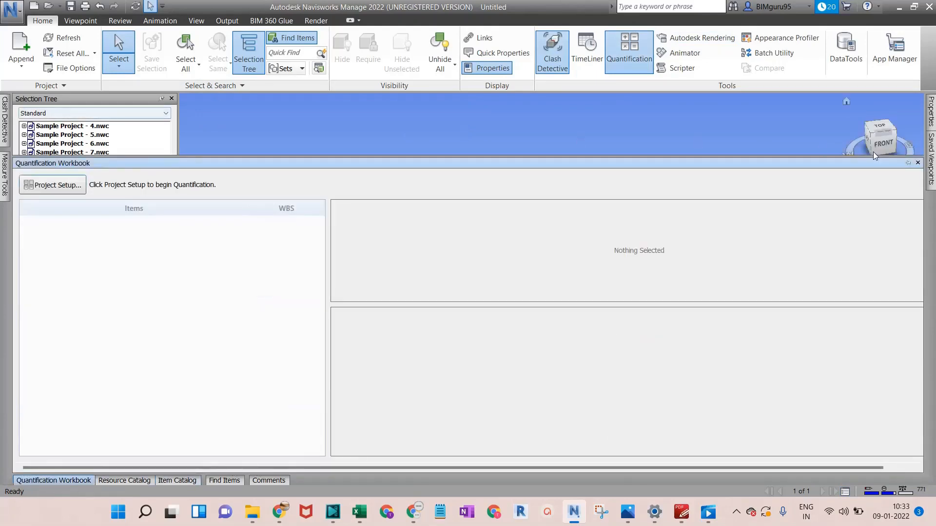
click(907, 163)
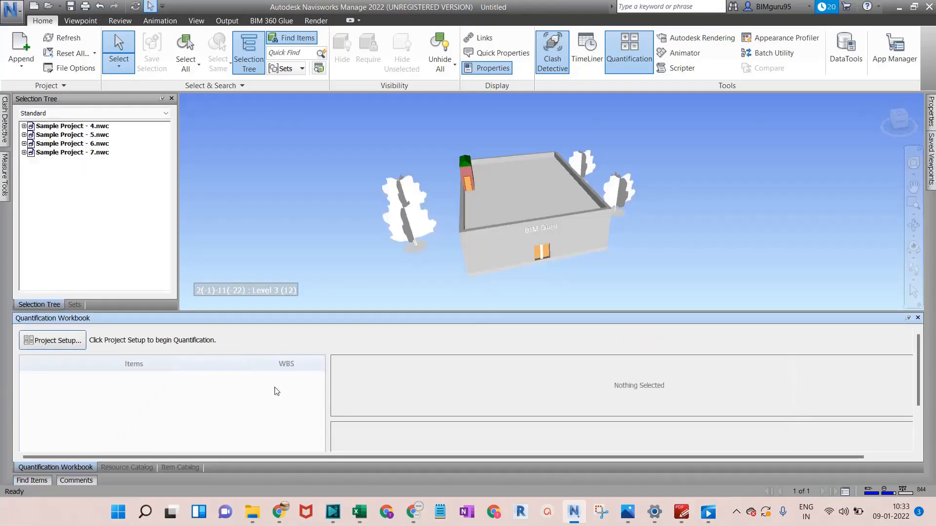
Start the quantification project setup, postpone the getting started tutorials and choose the listed catalog CSI-16
click(68, 341)
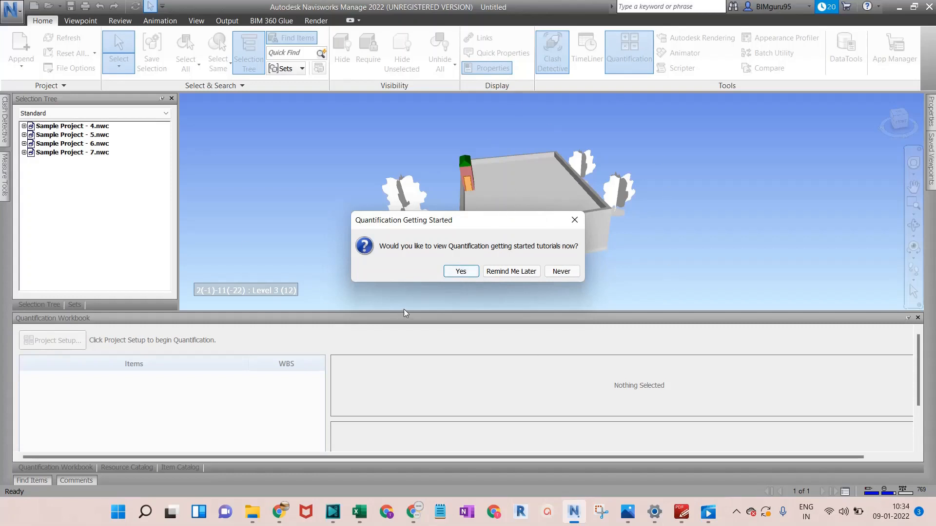
click(517, 274)
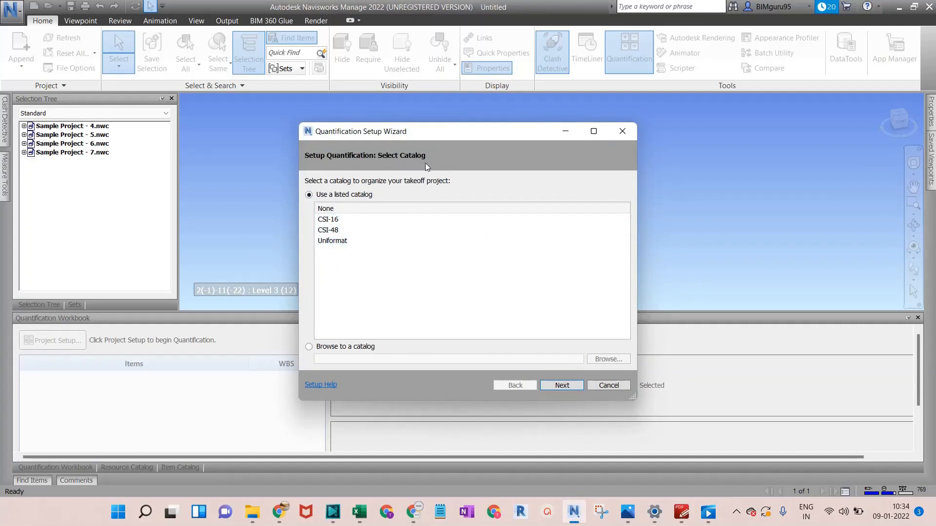
click(335, 220)
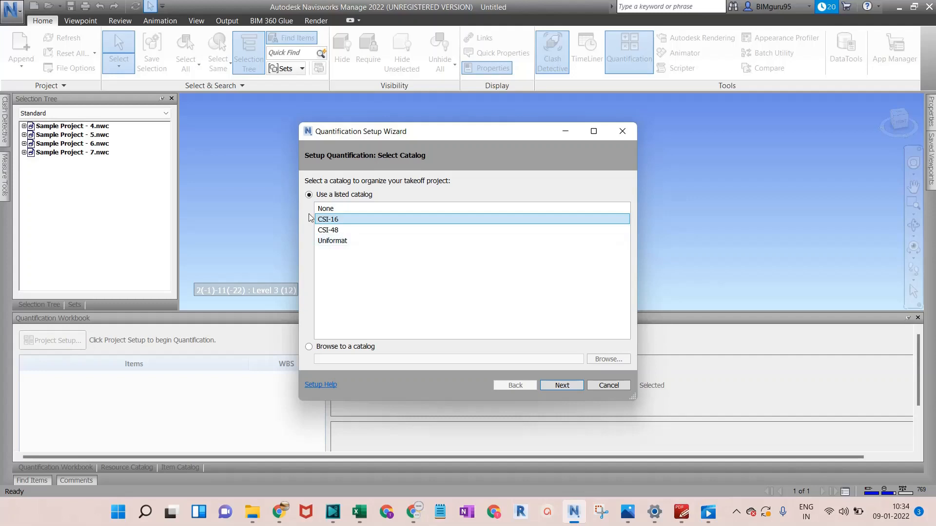
Try to continue setup by browsing to a catalog without specifying a file, and return to the listed CSI-16 catalog
click(309, 347)
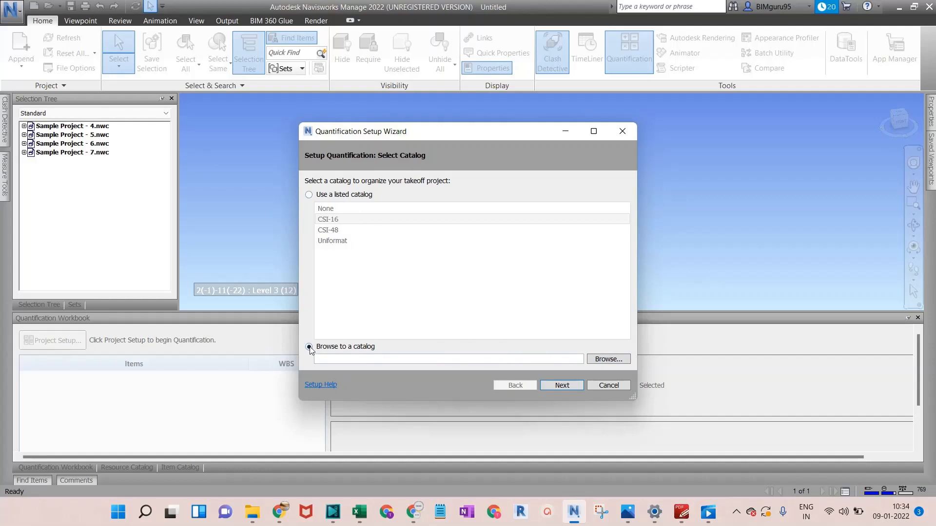
click(561, 385)
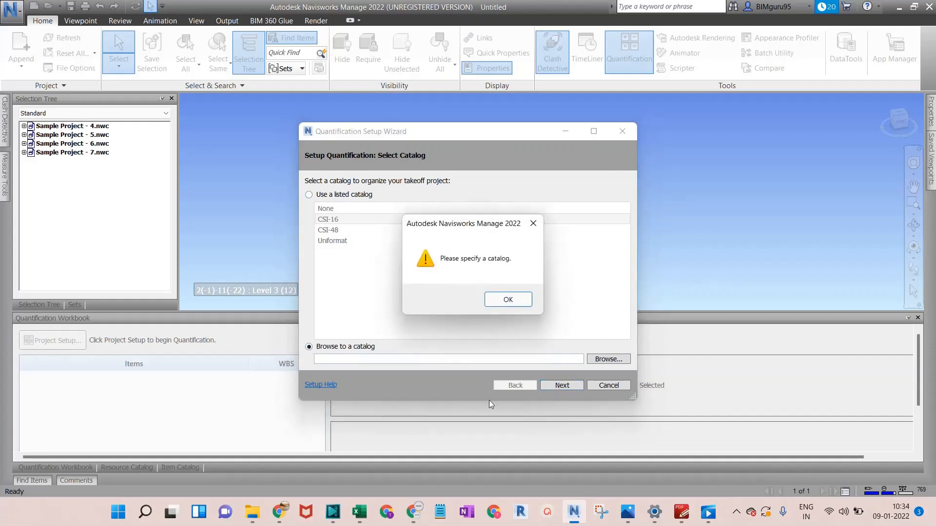
click(492, 299)
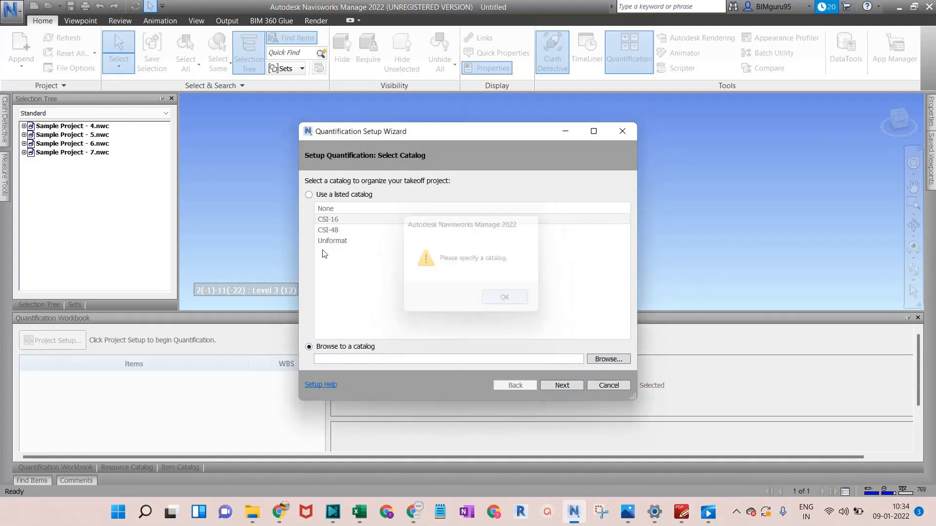
click(309, 195)
click(339, 230)
click(341, 220)
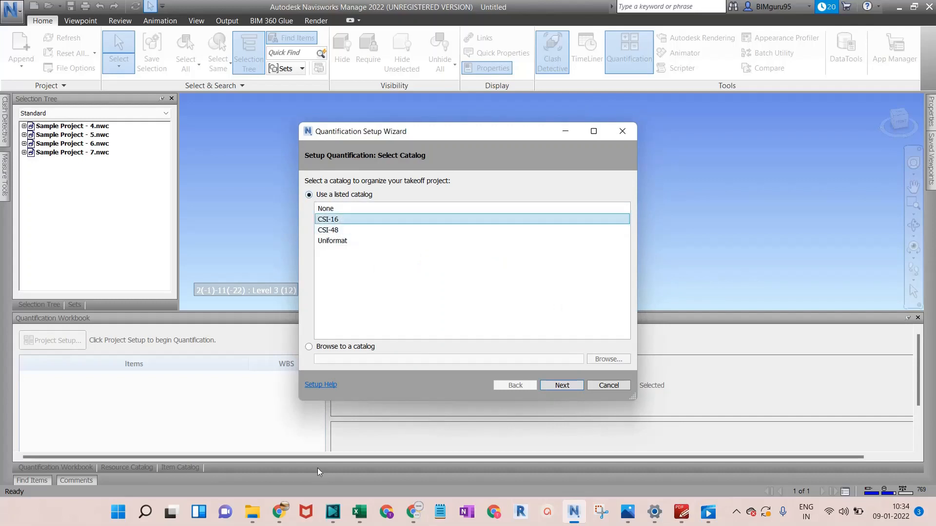
Complete the setup wizard with the selected catalog, Metric measurement units and the default takeoff properties, creating the takeoff database
click(572, 384)
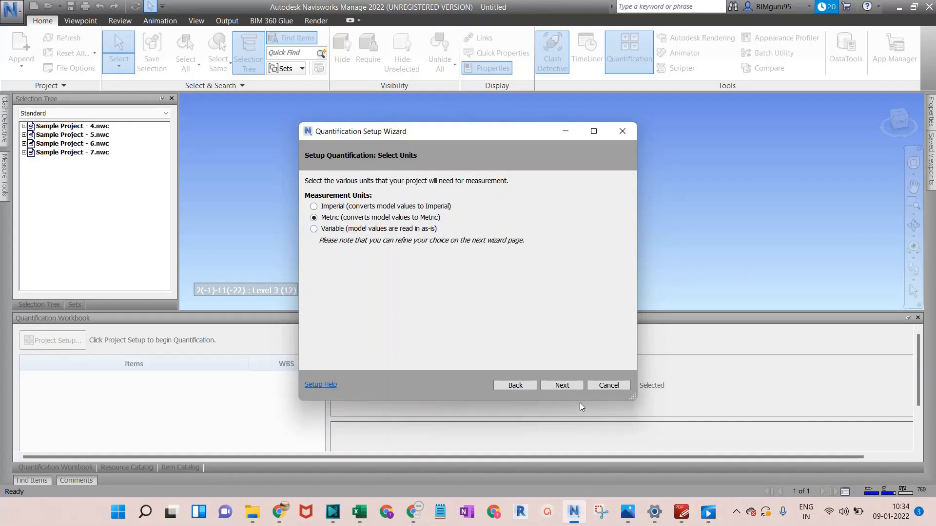
click(568, 385)
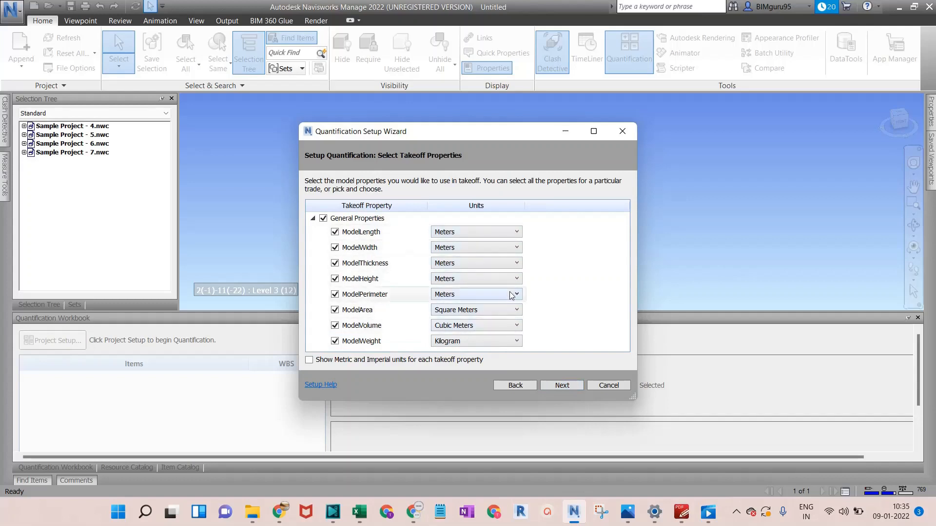
click(498, 310)
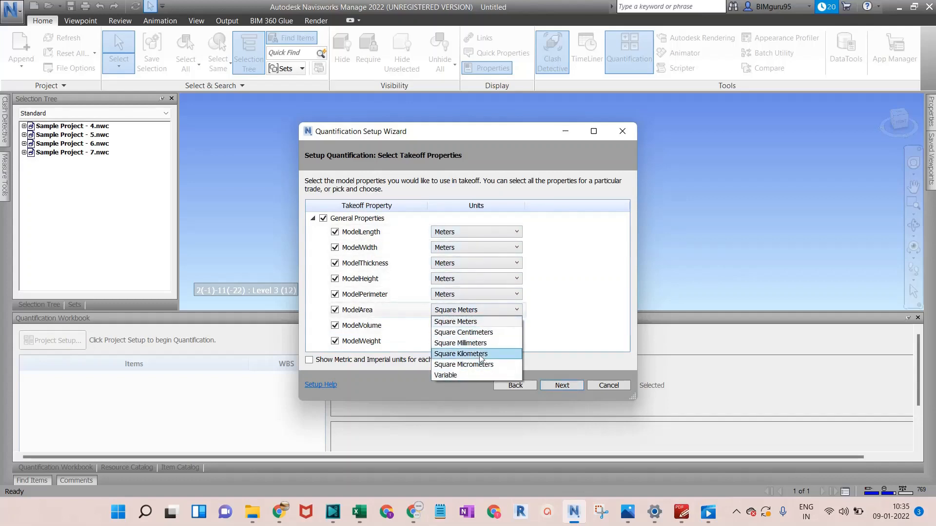
click(597, 293)
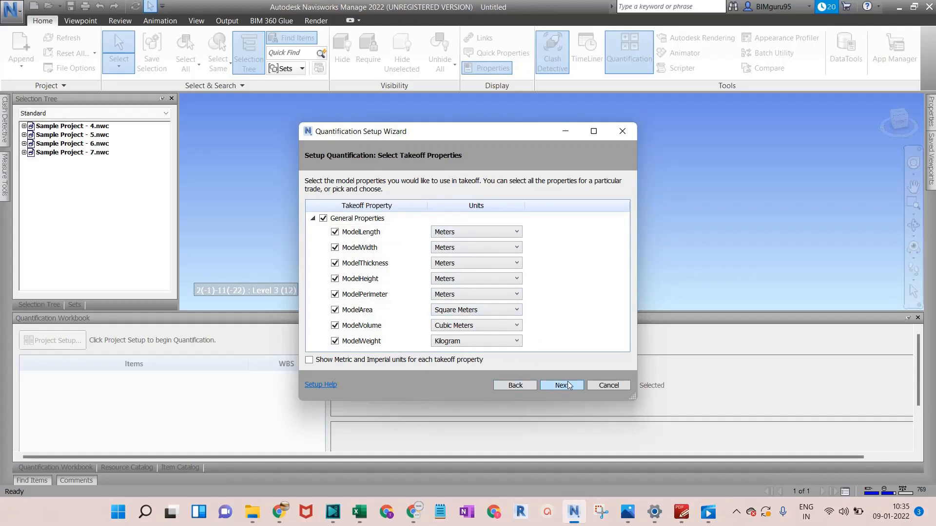
click(561, 385)
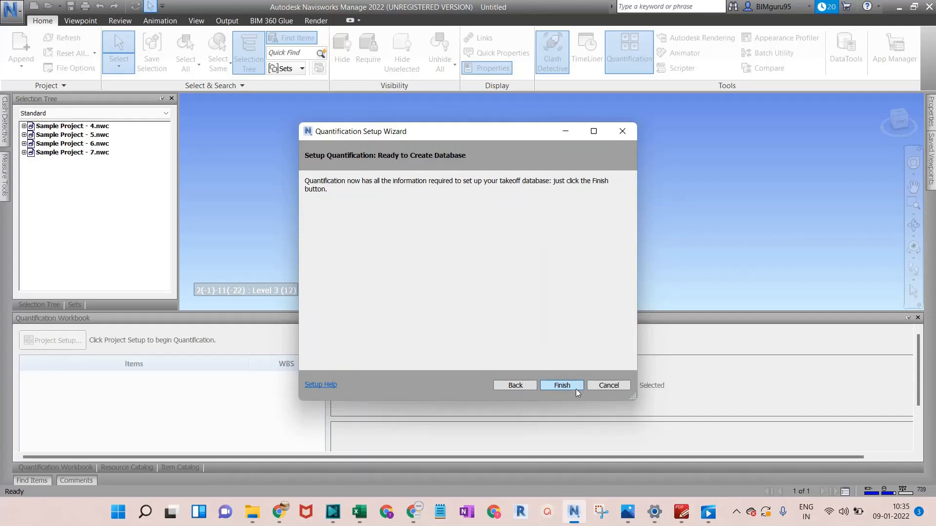
click(561, 385)
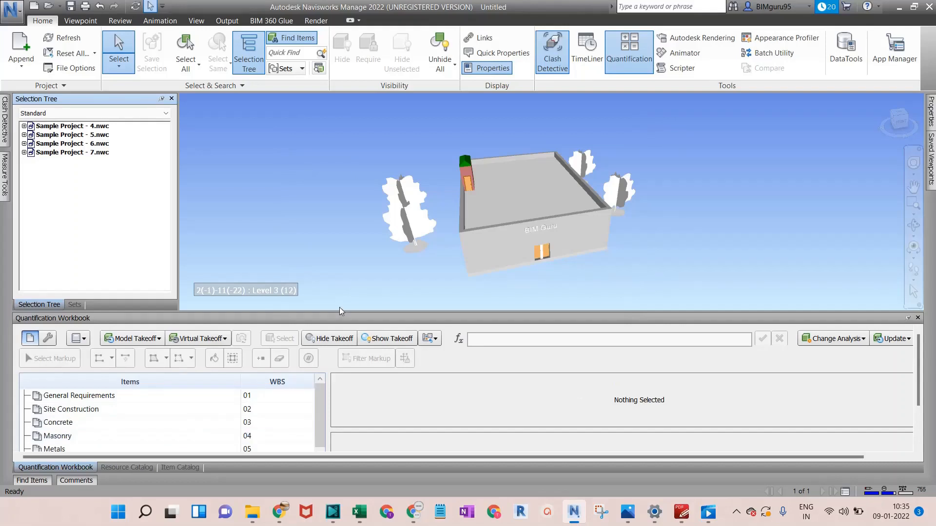
Enlarge the Quantification Workbook and review its full list of item groups with their WBS numbers
drag(340, 312, 338, 163)
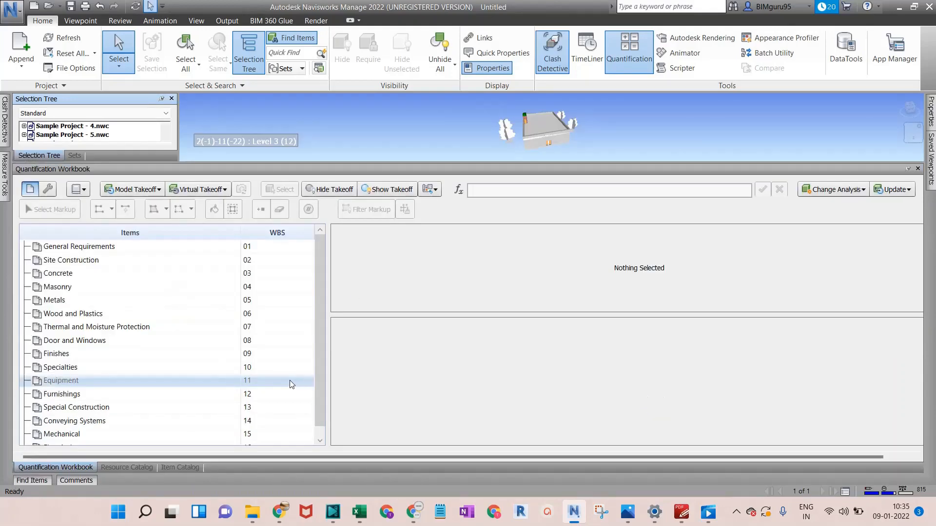
scroll(290, 367, down, 1)
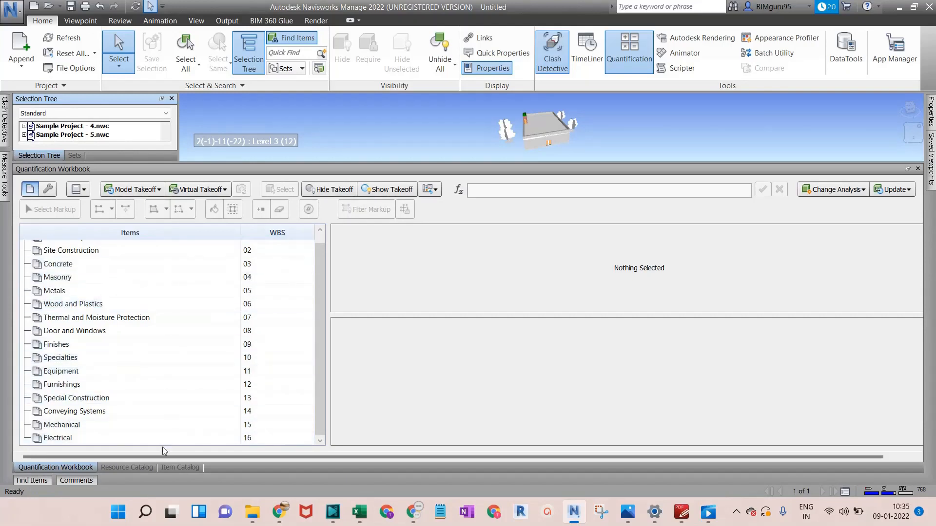
scroll(179, 324, up, 1)
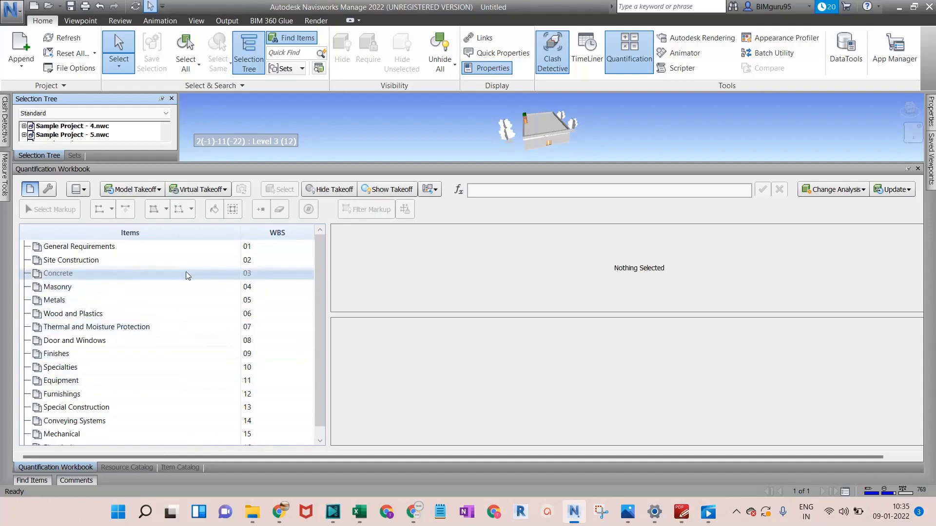
scroll(185, 271, down, 1)
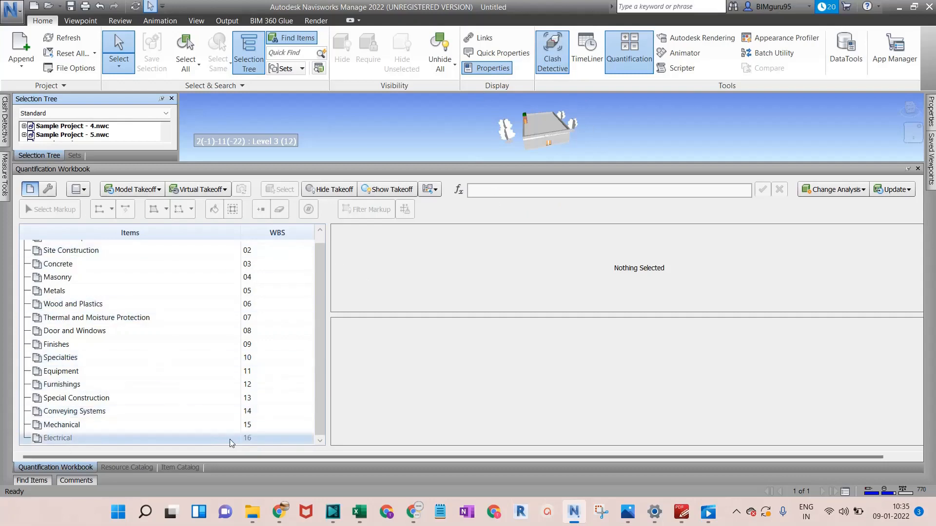
scroll(234, 436, up, 1)
scroll(237, 415, down, 1)
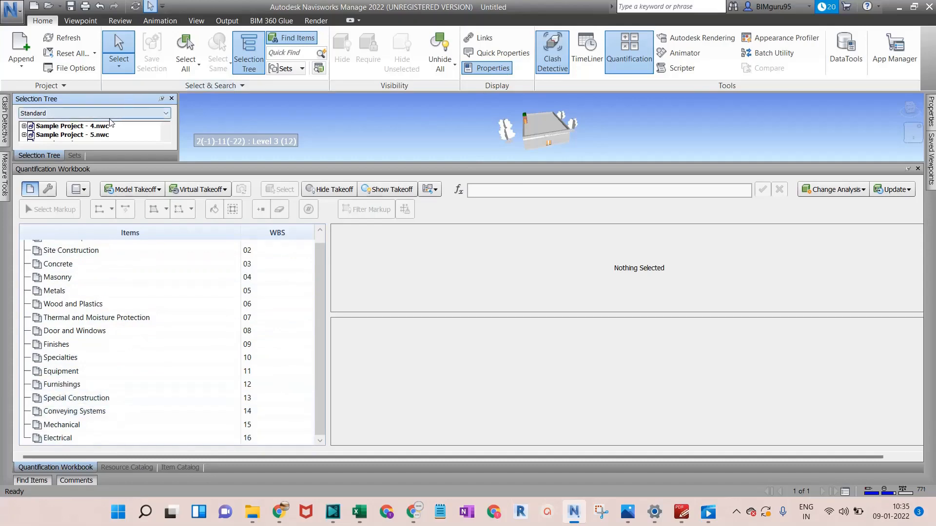
Hide everything except Sample Project - 5.nwc to inspect its ductwork, and restore all hidden models
drag(386, 163, 368, 296)
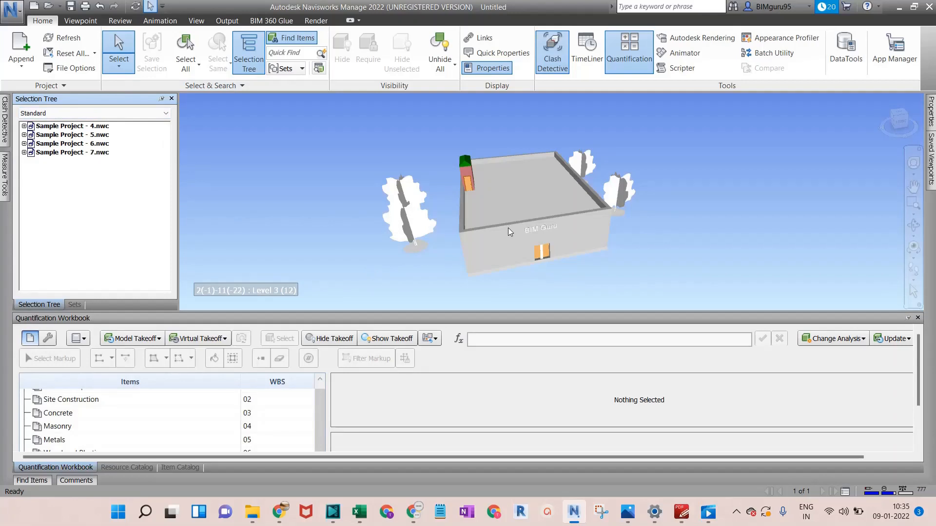
click(89, 135)
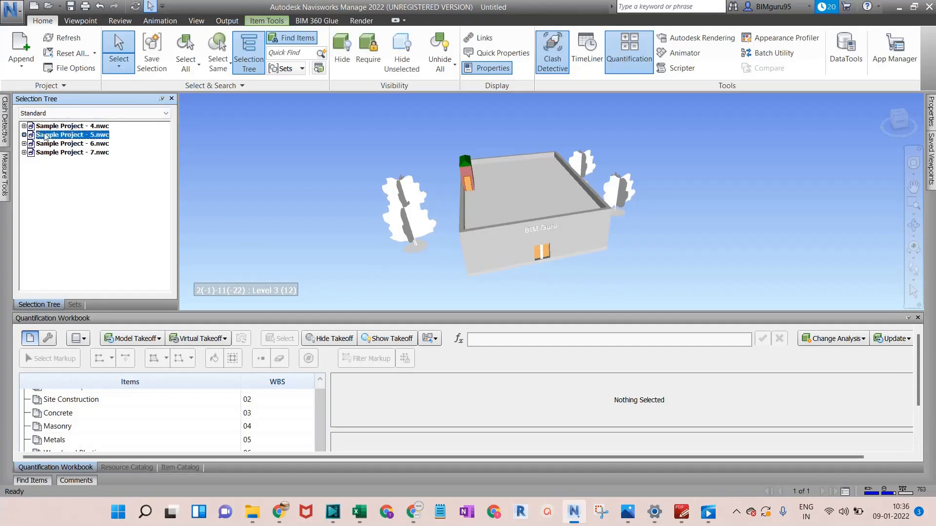
right_click(108, 142)
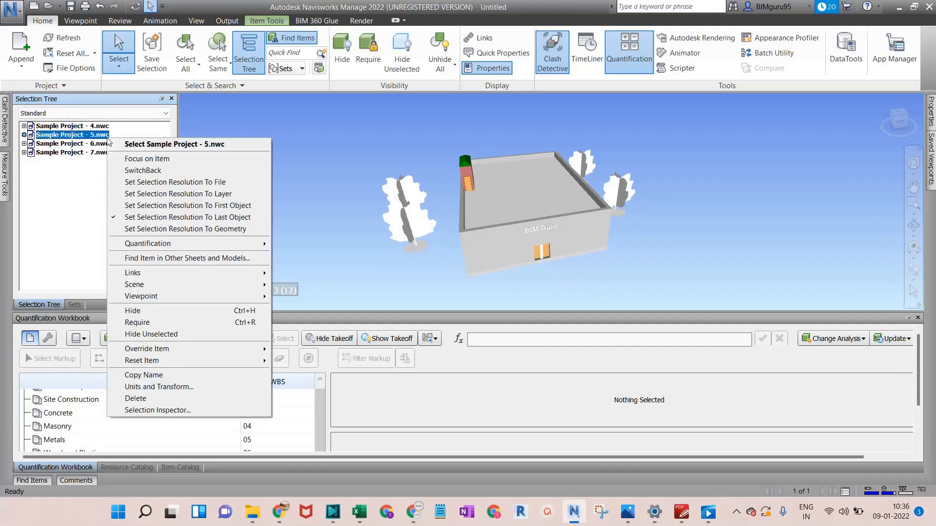
click(188, 334)
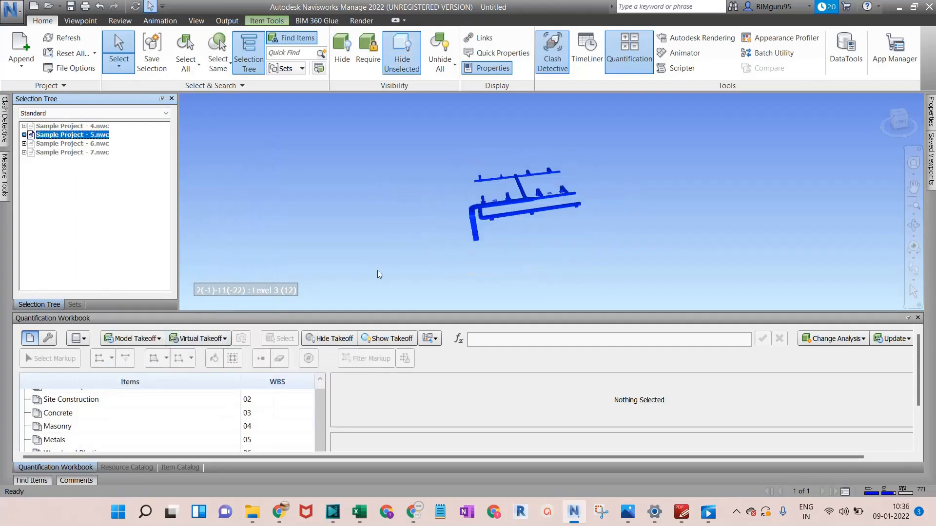
click(531, 240)
scroll(528, 220, up, 6)
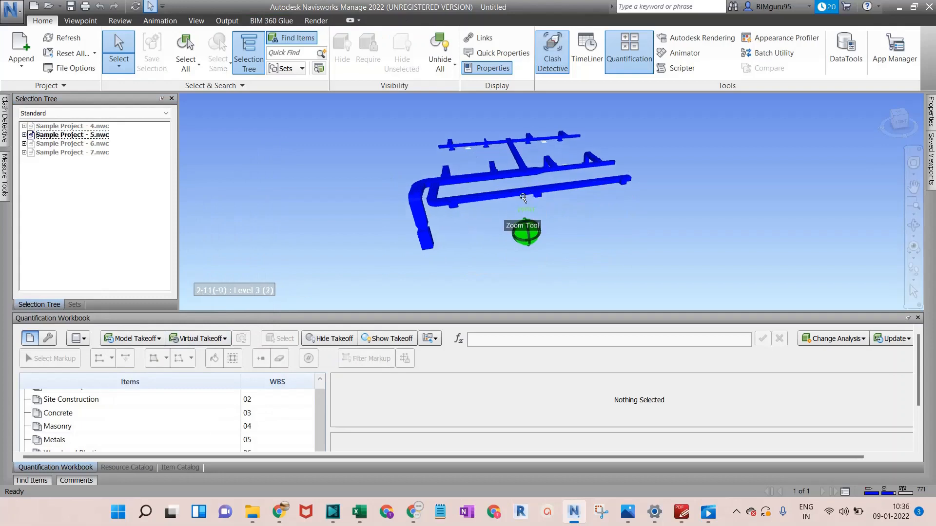
shift+middle_drag(523, 197, 544, 195)
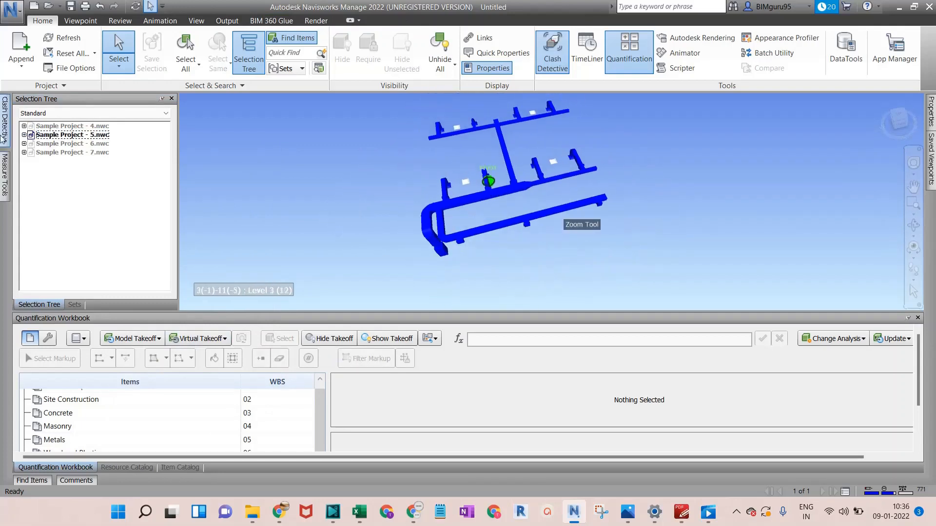
click(440, 46)
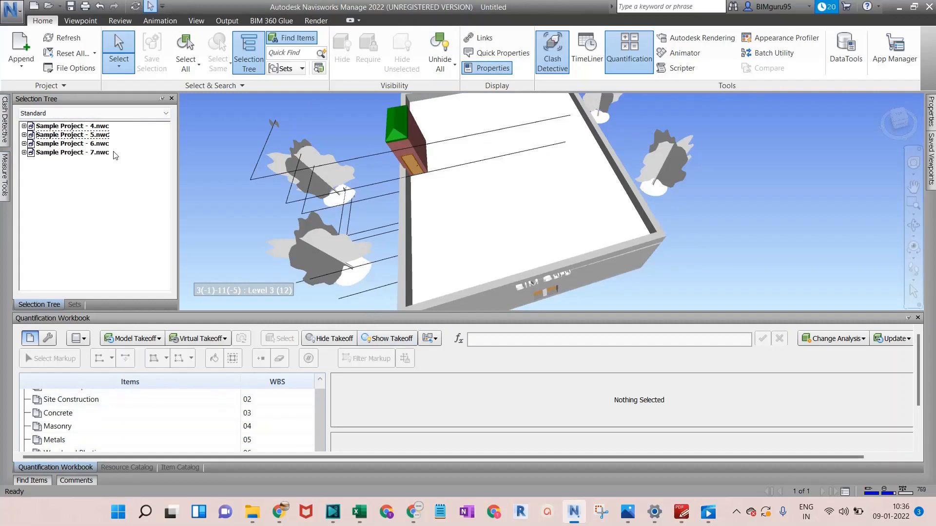
Isolate Sample Project - 5.nwc by hiding all unselected models, and inspect its duct network from several angles
click(103, 136)
right_click(102, 136)
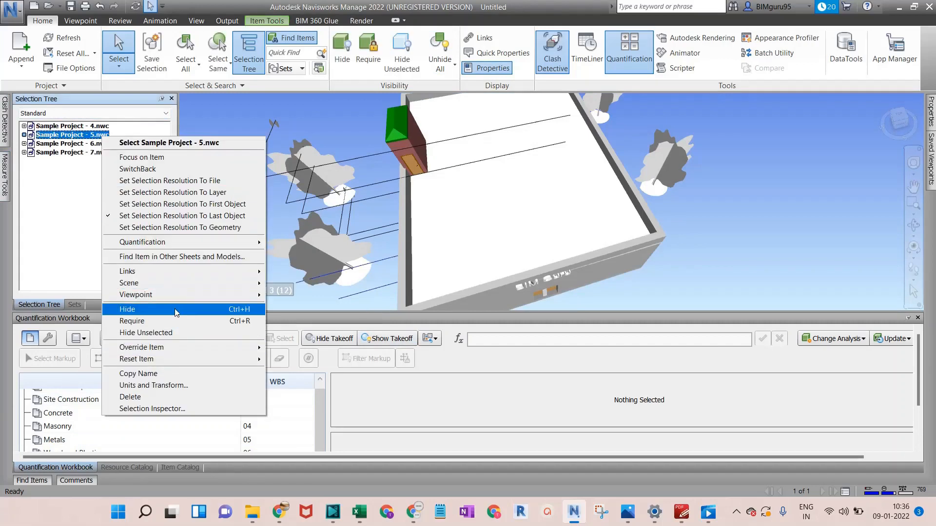
click(179, 332)
scroll(478, 163, up, 4)
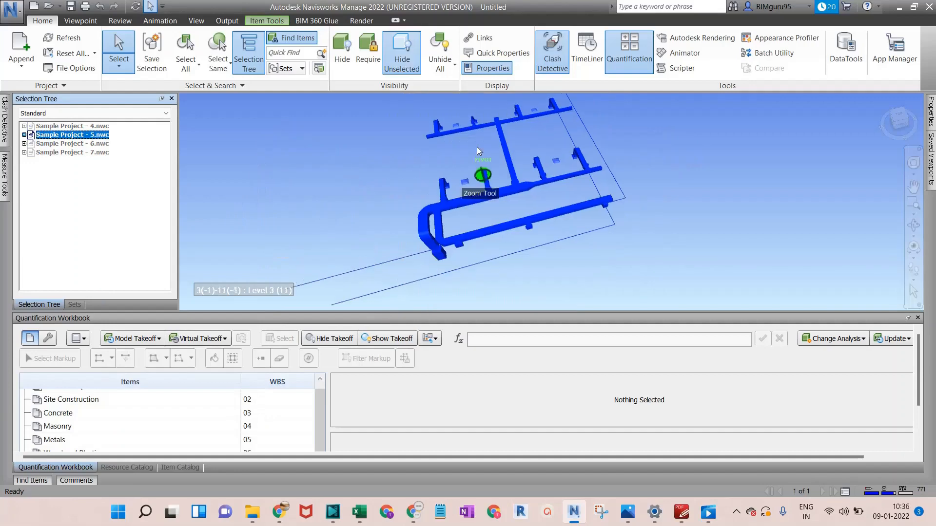
click(363, 172)
scroll(543, 207, up, 5)
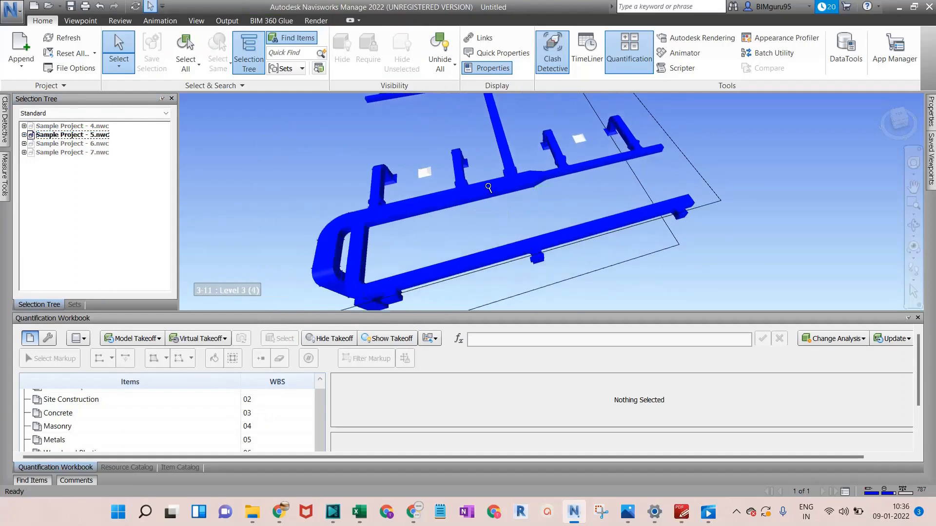
shift+middle_drag(514, 173, 402, 195)
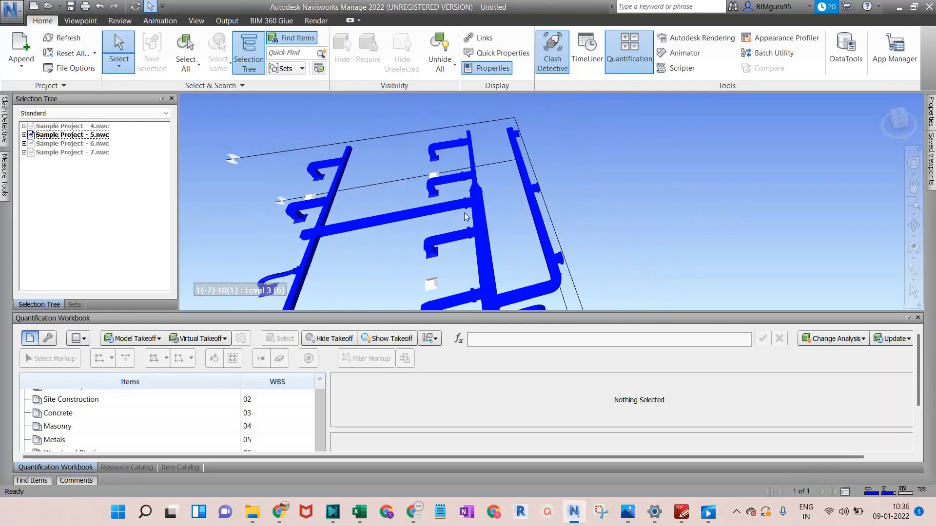
middle_drag(464, 213, 446, 154)
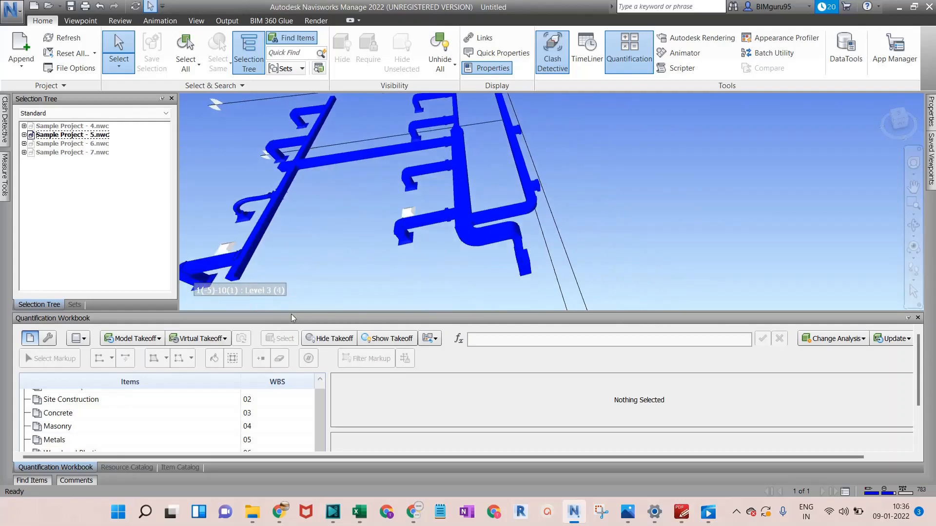
Resize the Quantification Workbook beneath the model view and look through its catalog item groups against the isolated ductwork file
drag(292, 313, 293, 153)
scroll(553, 136, up, 3)
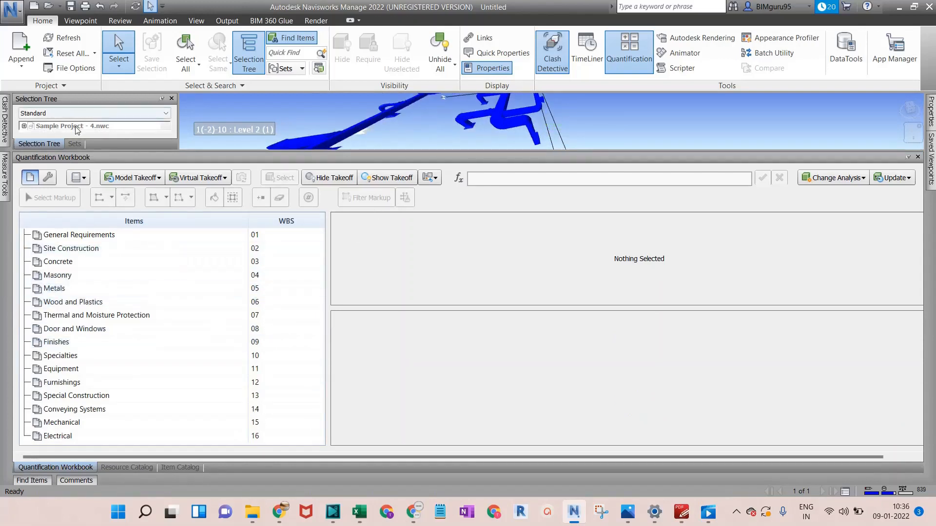
click(261, 156)
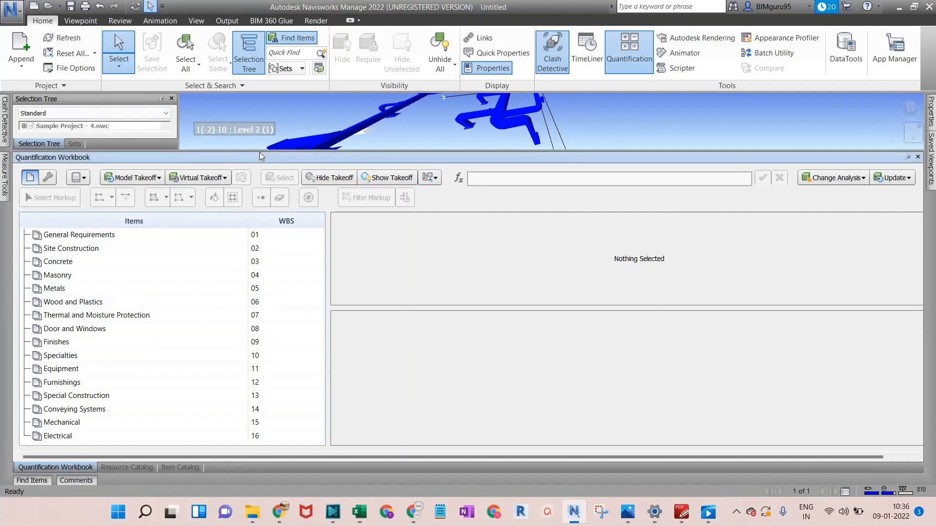
drag(259, 151, 255, 214)
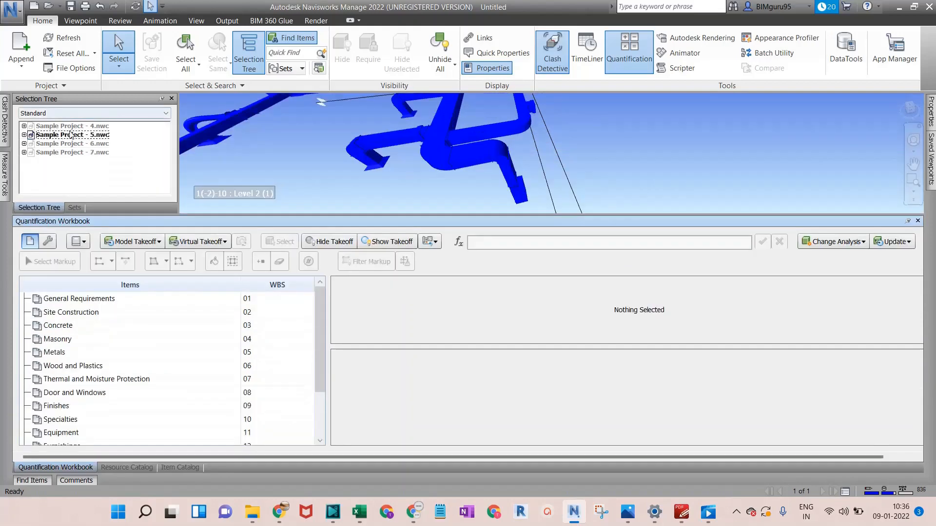
scroll(85, 377, down, 2)
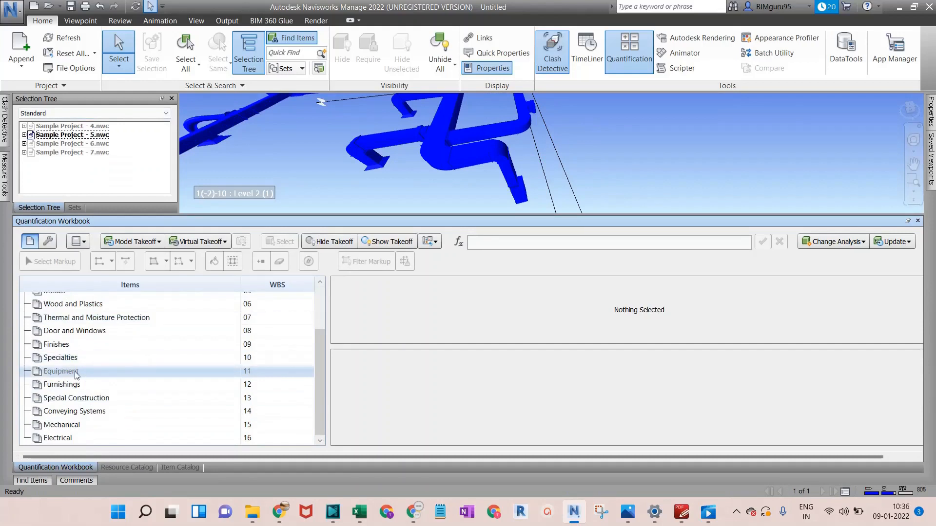
scroll(76, 414, up, 2)
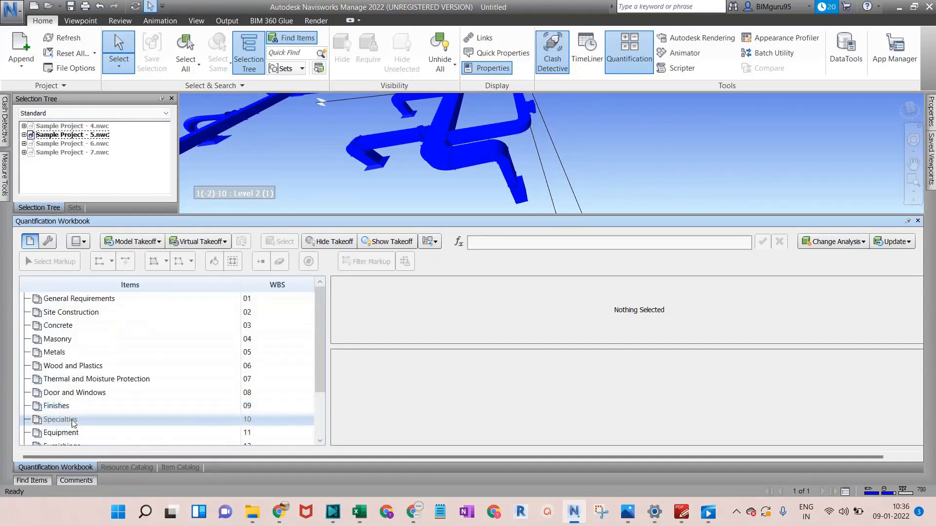
scroll(76, 415, down, 2)
scroll(76, 401, up, 2)
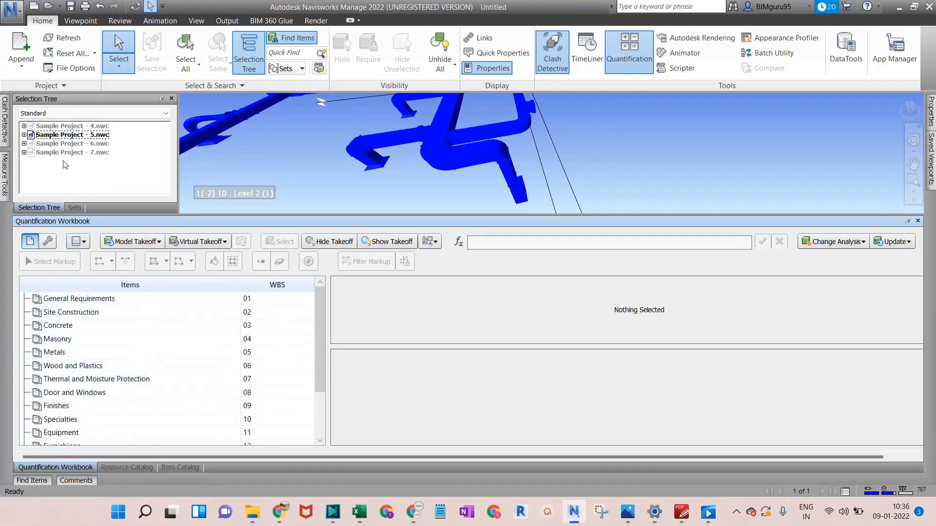
Take off Sample Project - 5.nwc to a new catalog item, including objects already taken off, and review the added duct and equipment groups
click(75, 136)
right_click(74, 136)
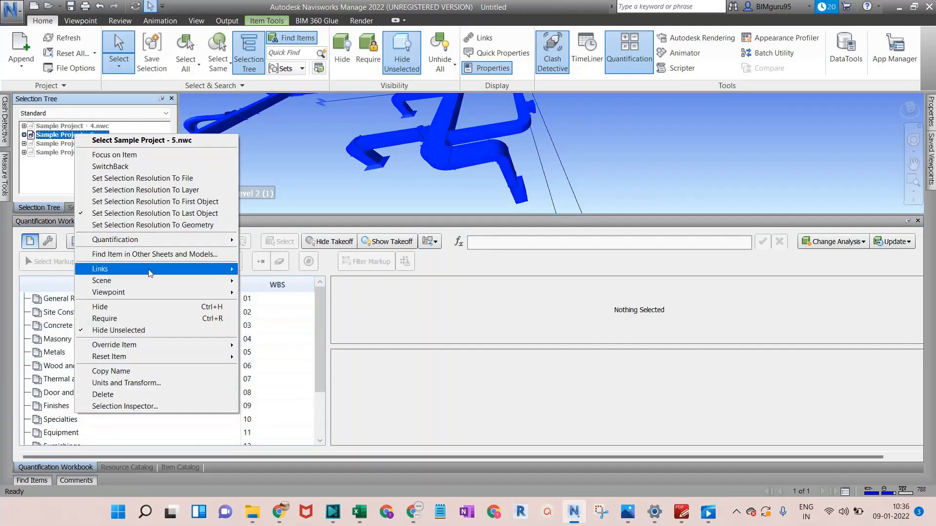
mouse_move(148, 239)
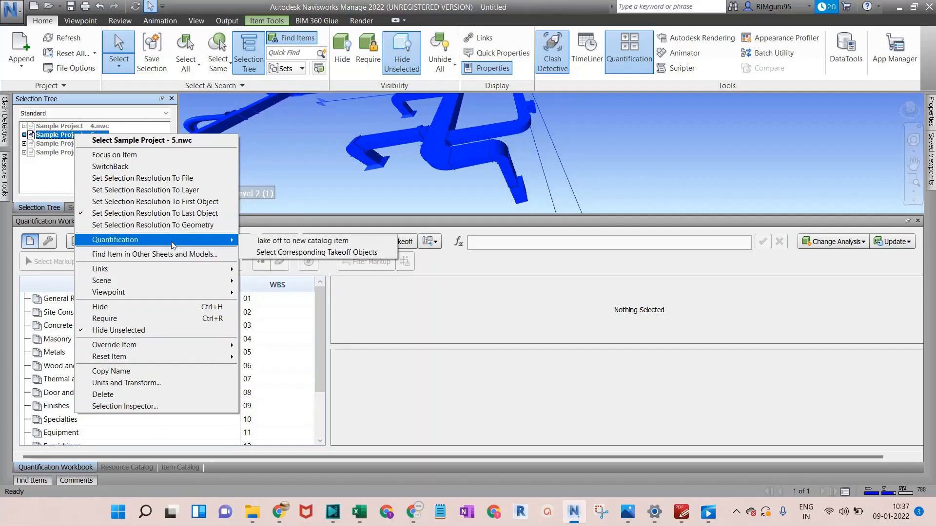
click(297, 242)
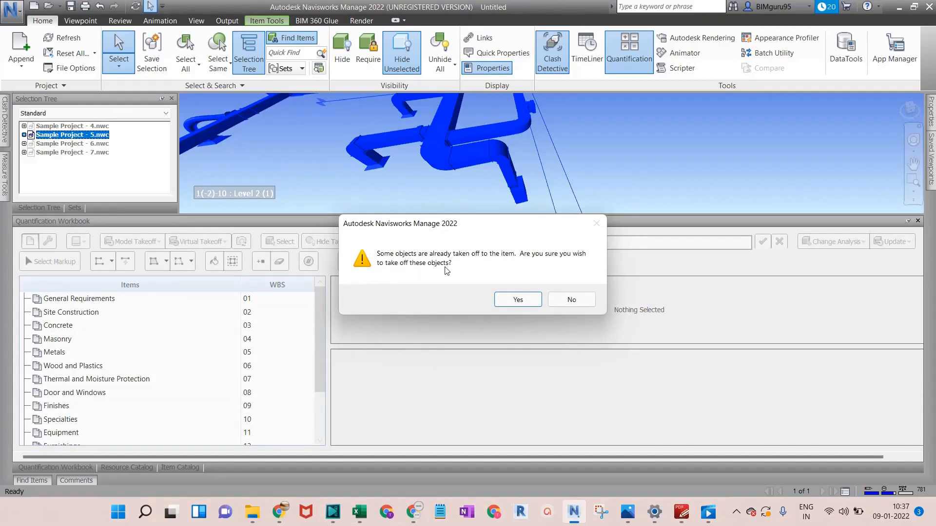
click(518, 300)
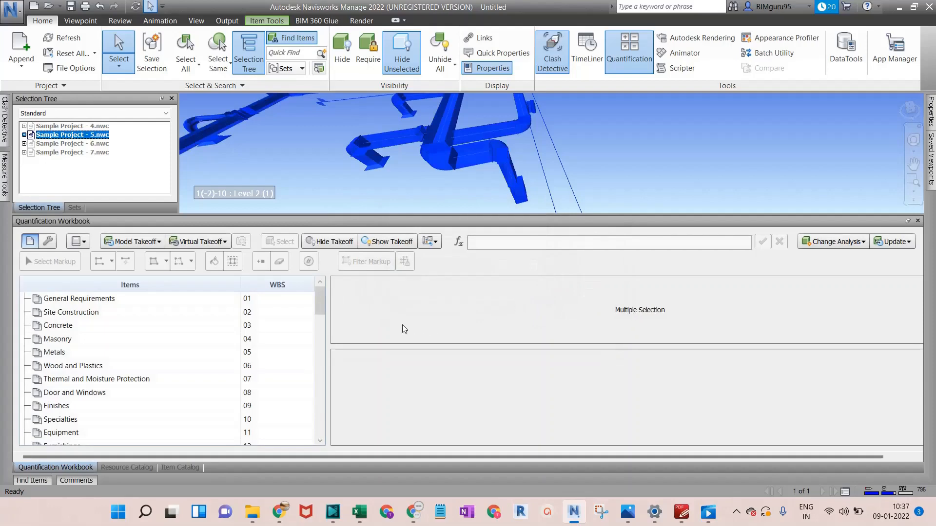
mouse_move(320, 312)
mouse_down()
mouse_move(327, 413)
mouse_move(327, 329)
mouse_up()
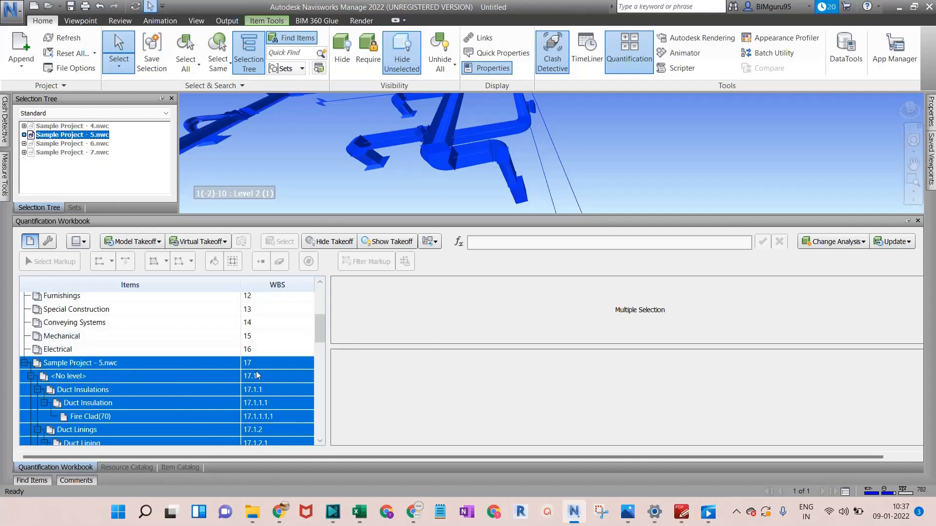
scroll(270, 387, down, 2)
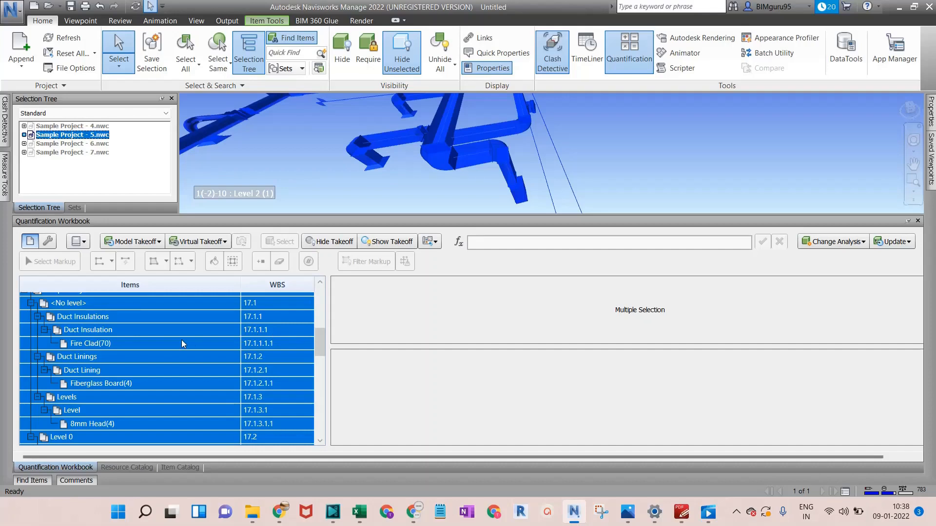
scroll(185, 342, down, 2)
scroll(185, 338, down, 6)
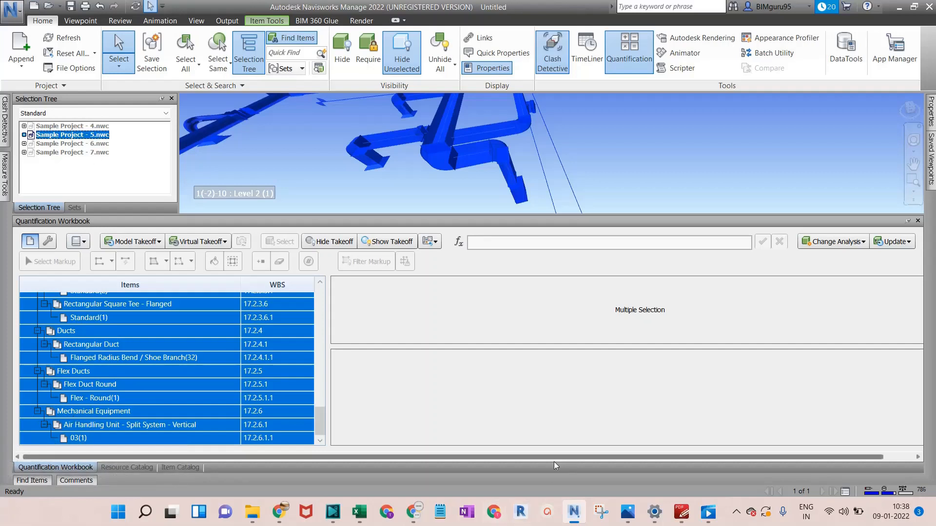
Export all quantities to Excel, replacing the existing New Quantity Report workbook in the Revit folder, and open the exported file
drag(554, 458, 715, 441)
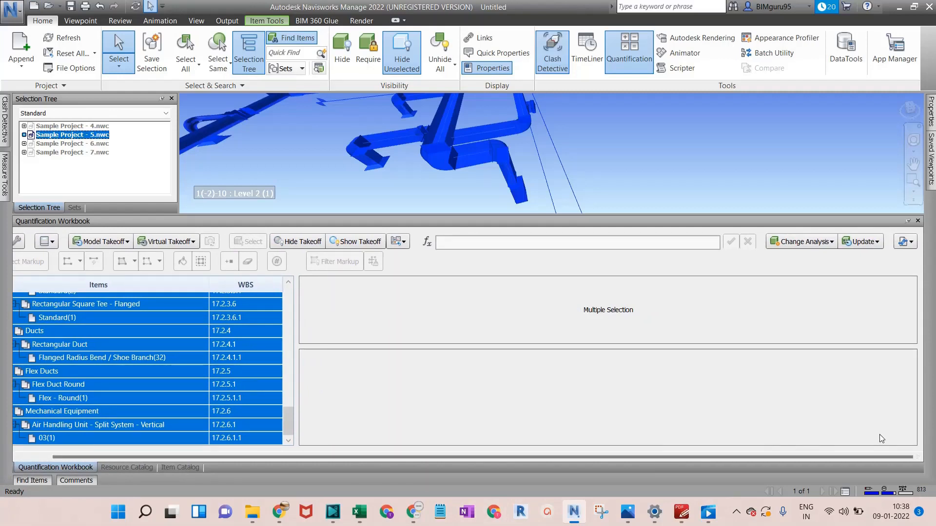
click(904, 241)
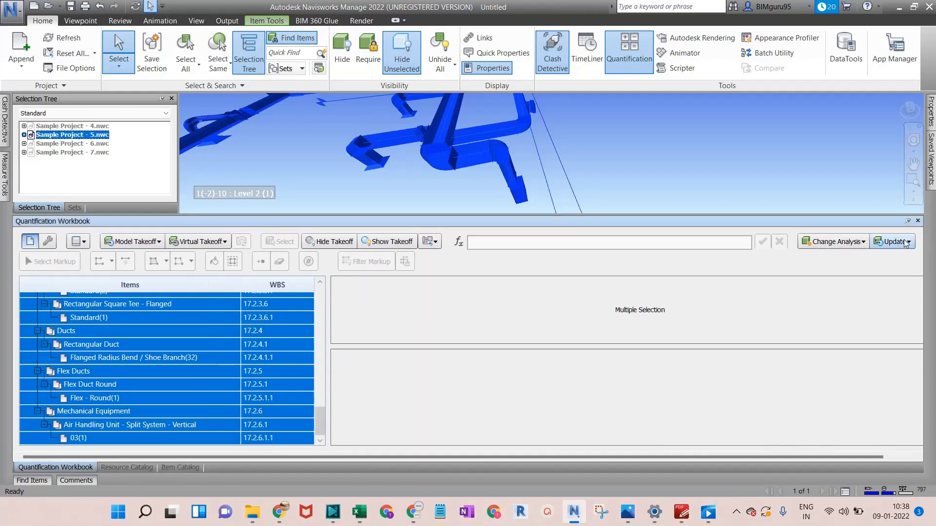
drag(867, 458, 911, 449)
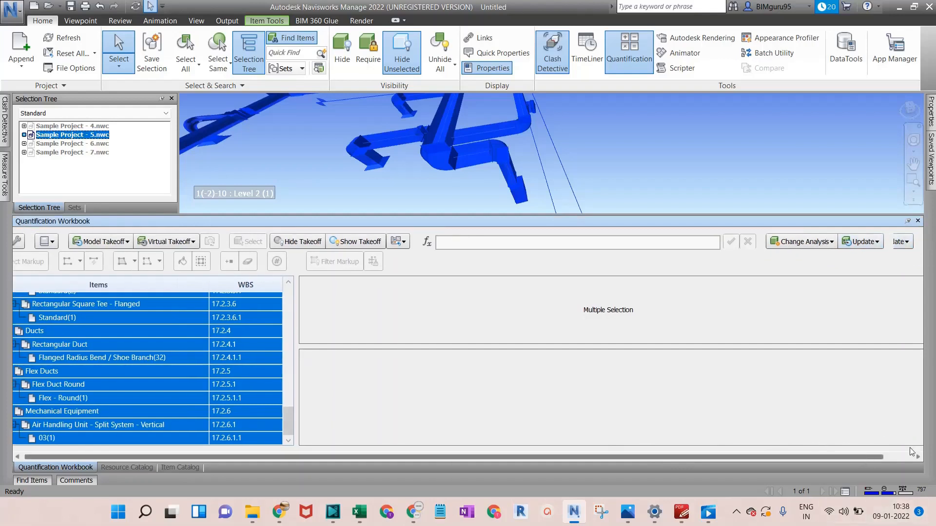
click(905, 241)
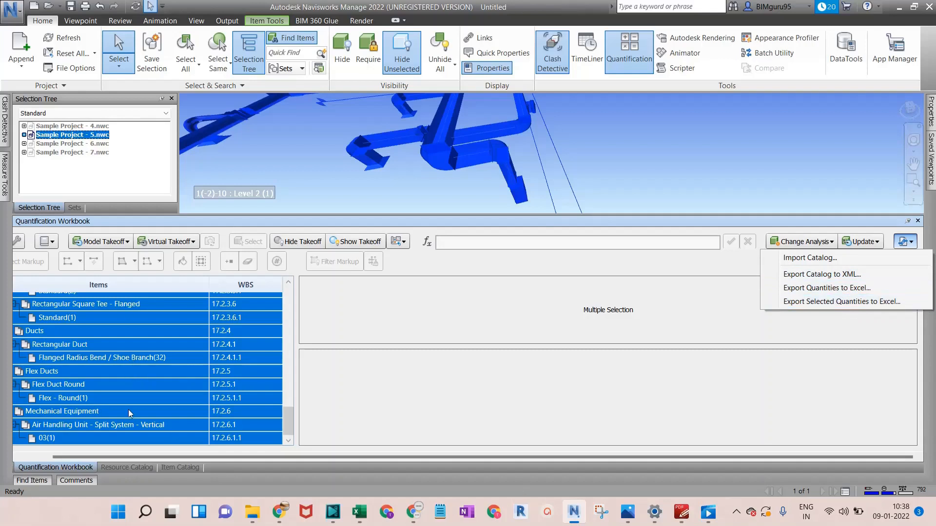
click(848, 292)
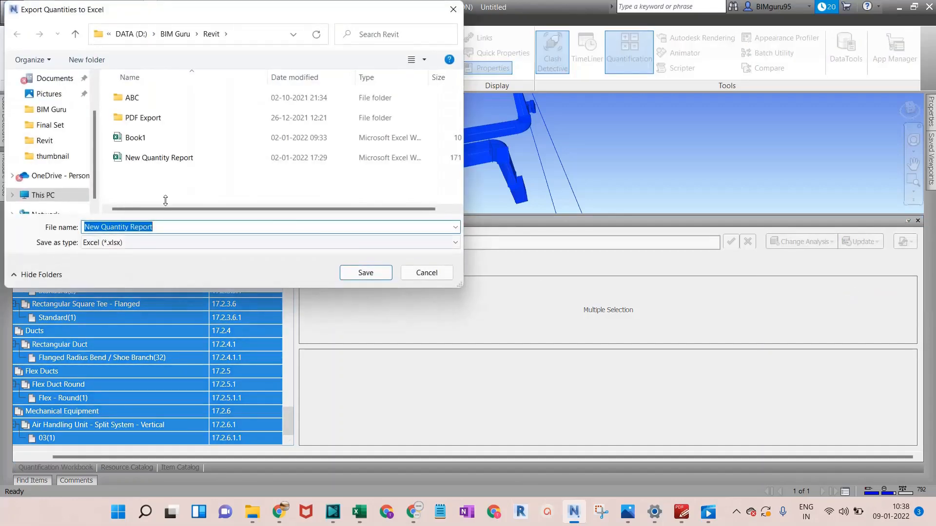
click(153, 164)
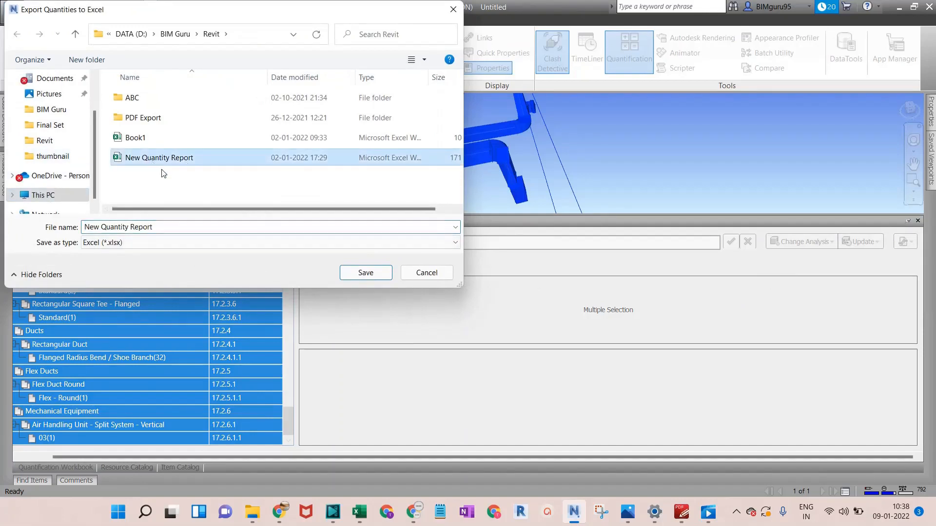
click(349, 273)
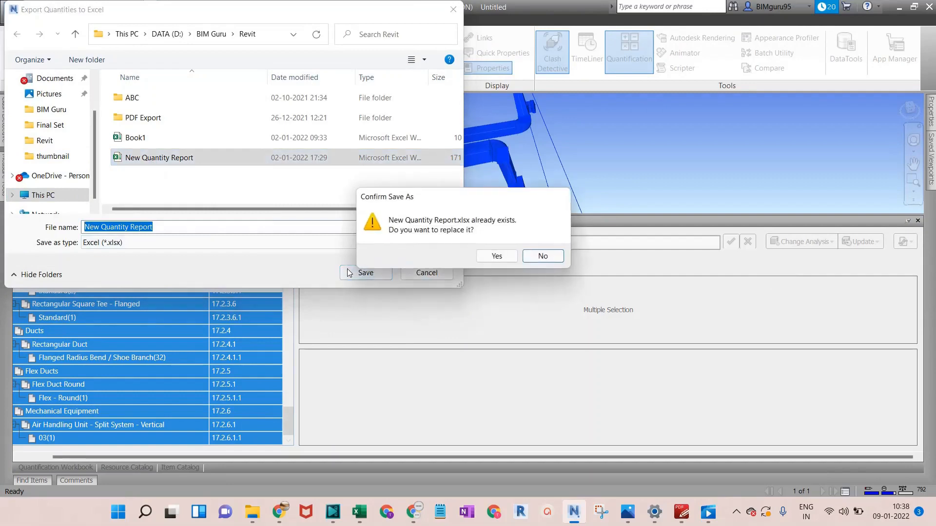
click(497, 257)
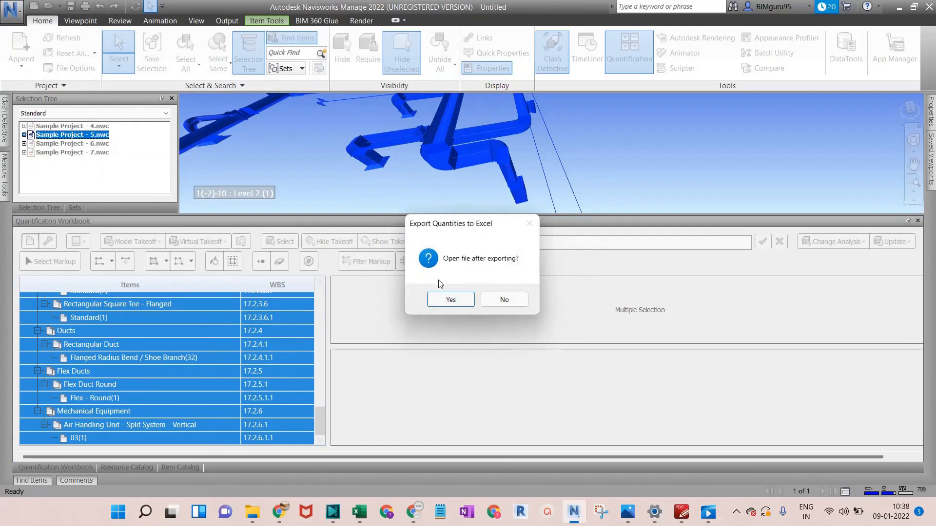
click(435, 300)
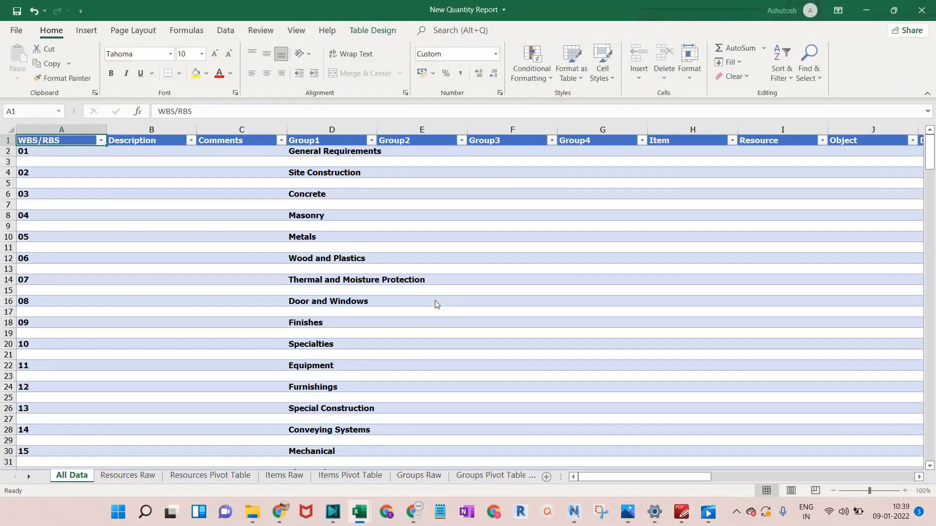
Look through the catalog groups 01 to 16 and the Sample Project - 5.nwc group 17 on the All Data sheet
scroll(222, 218, down, 4)
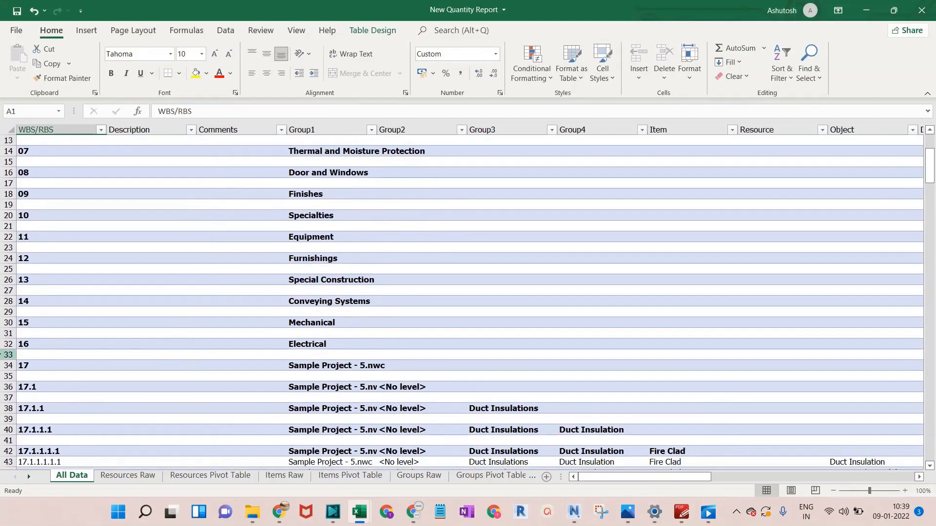
click(5, 344)
scroll(50, 292, up, 4)
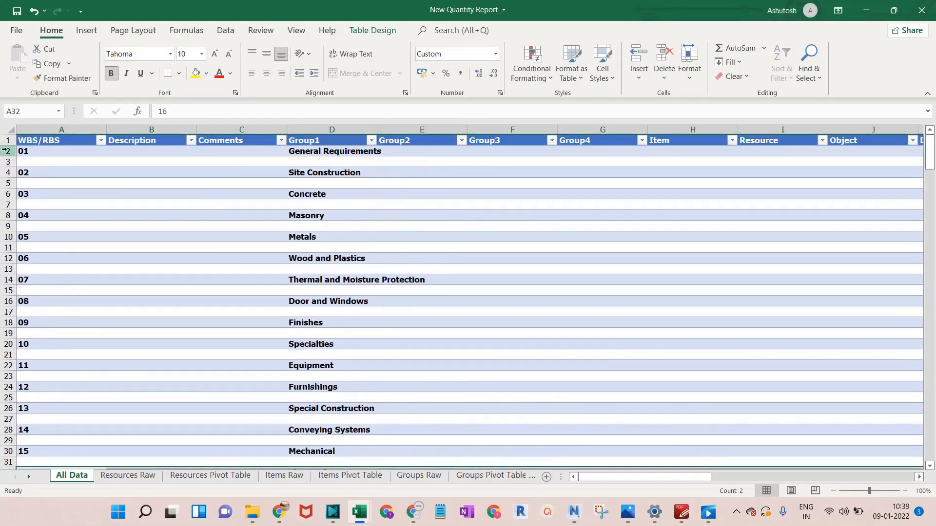
scroll(362, 395, down, 5)
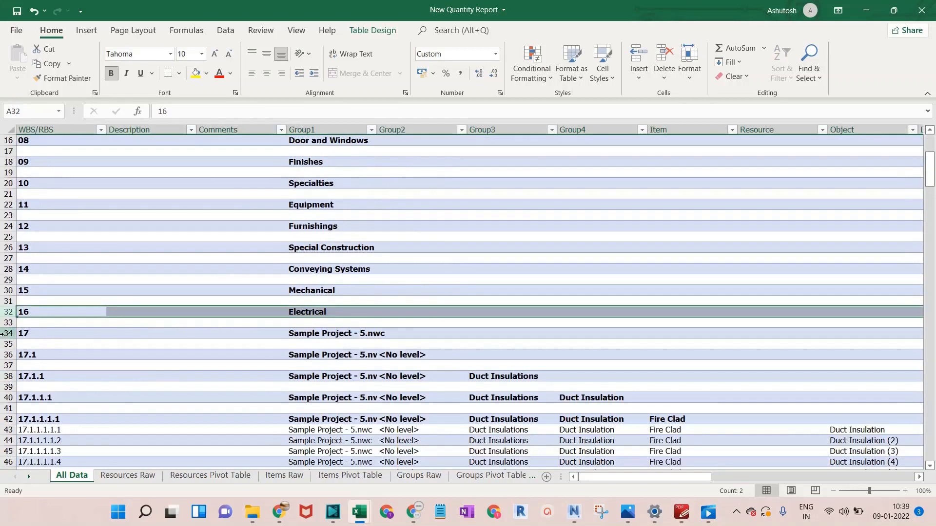
click(4, 334)
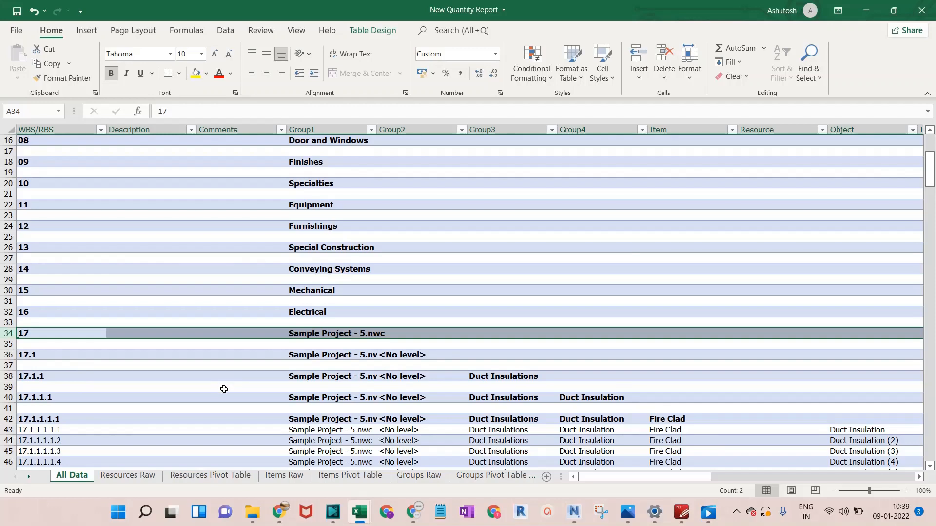
scroll(227, 387, down, 3)
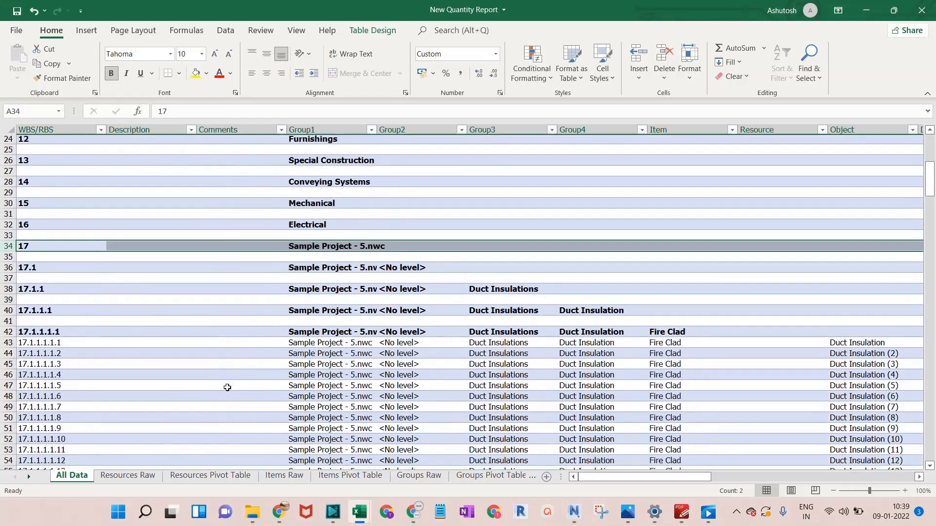
scroll(227, 387, up, 8)
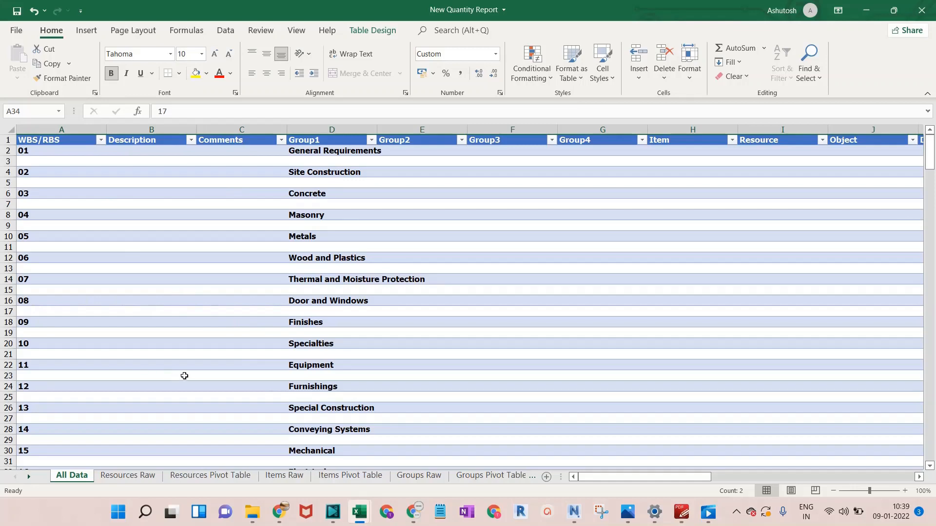
Examine how the Sample Project - 5.nwc rows break down into the 17.1 <No level> and 17.1.1 Duct Insulations groups
scroll(227, 375, down, 6)
scroll(226, 375, down, 7)
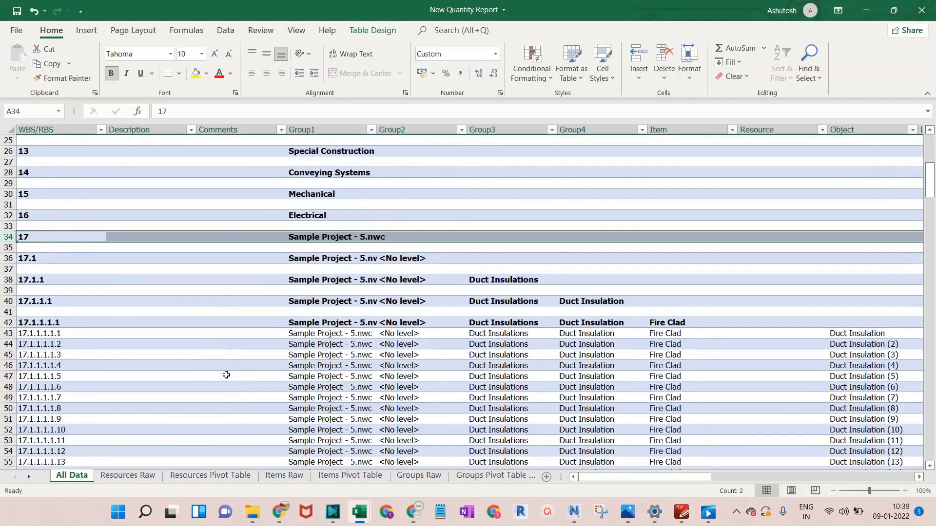
scroll(226, 375, up, 6)
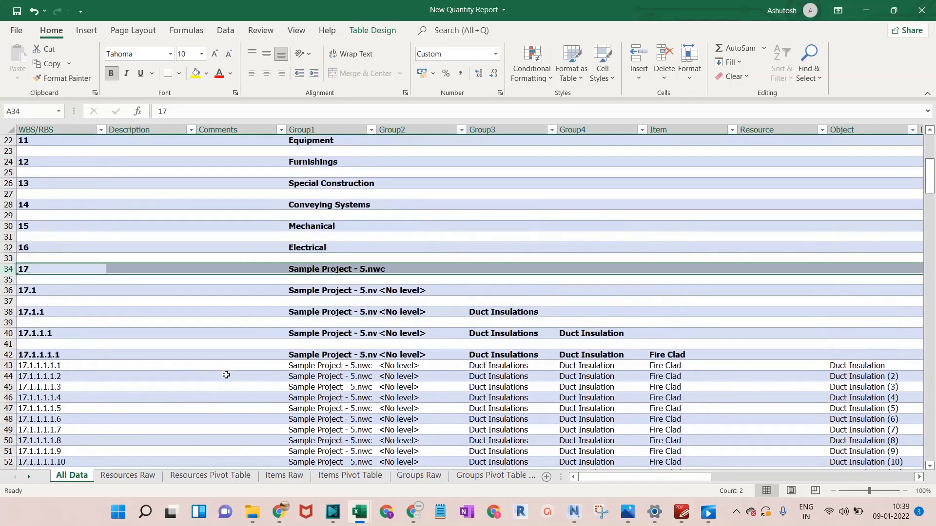
scroll(226, 375, down, 2)
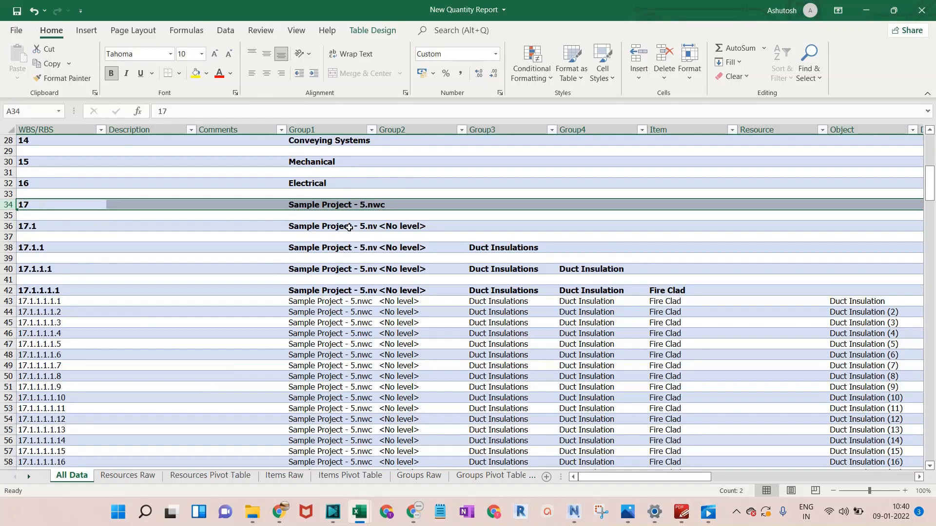
click(6, 227)
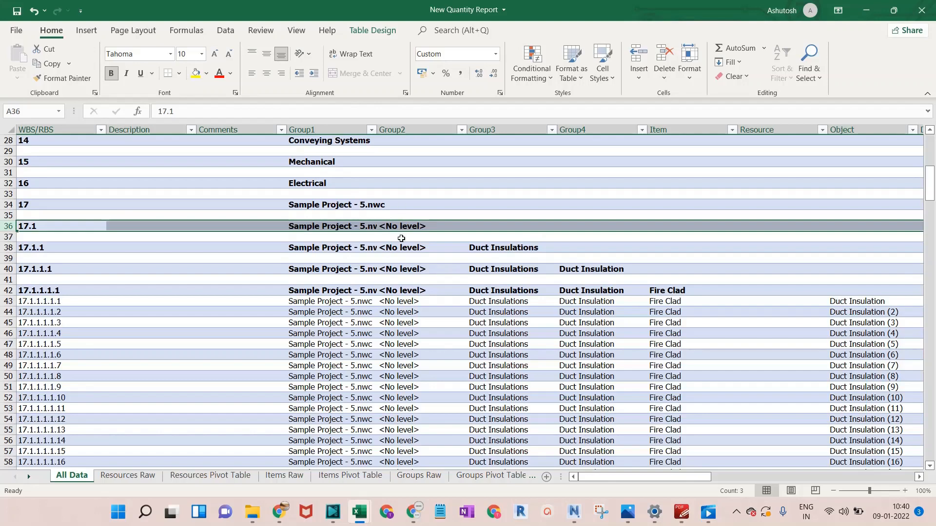
scroll(401, 238, down, 3)
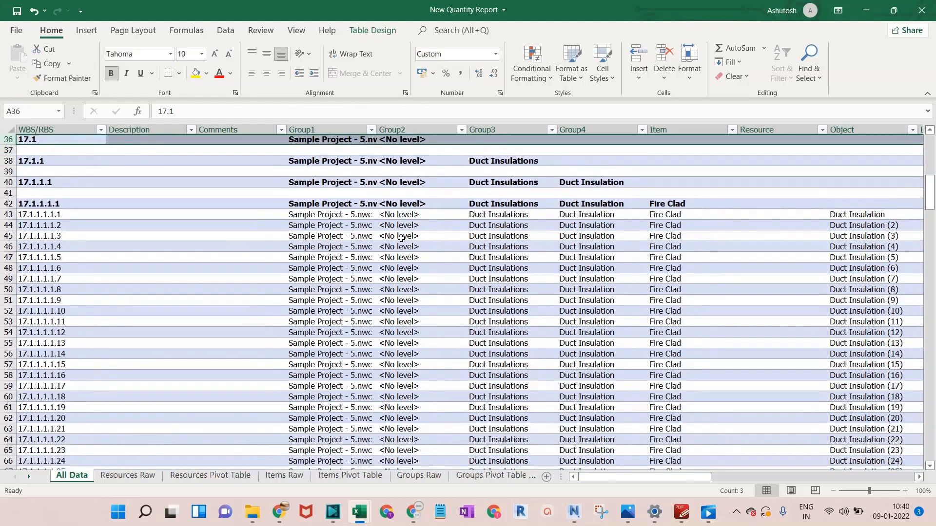
scroll(401, 231, up, 4)
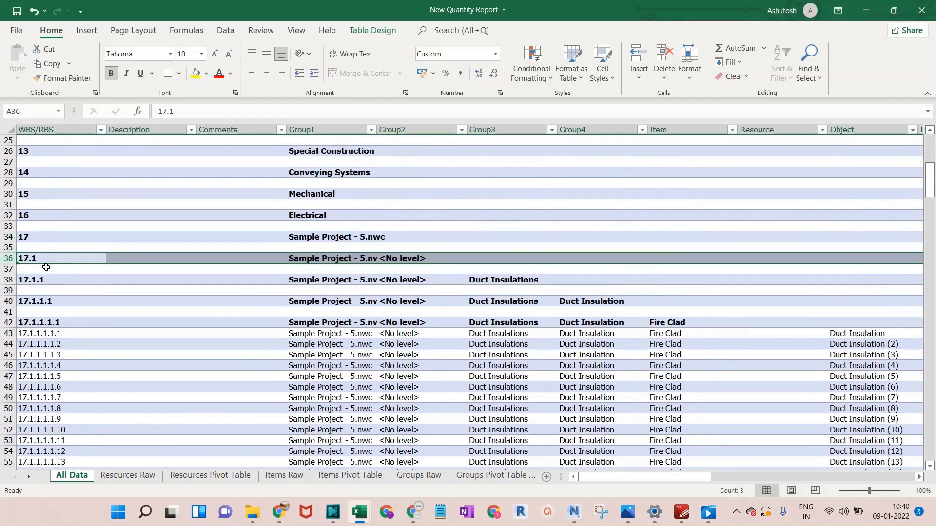
click(9, 280)
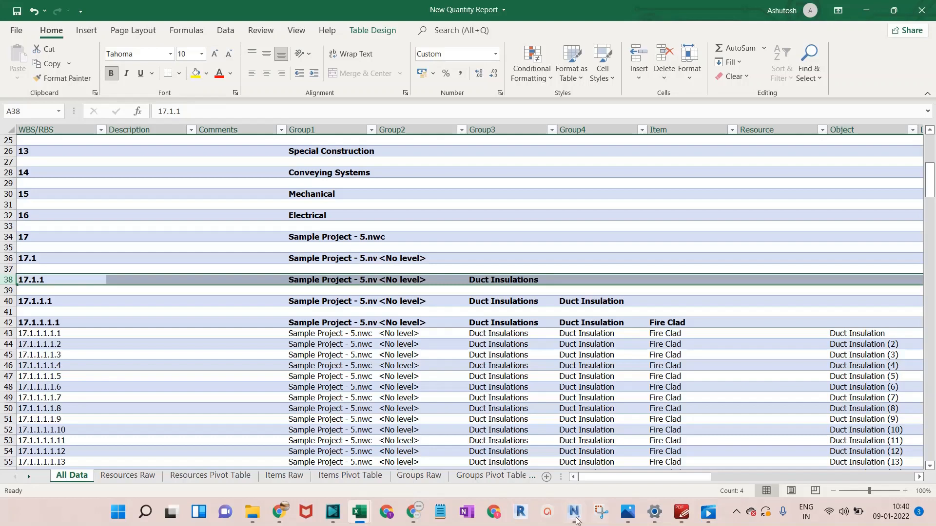
Switch to Navisworks and expand Sample Project - 5.nwc through <No level>, Duct Insulations and Duct Insulation to the Fire Clad objects
click(563, 503)
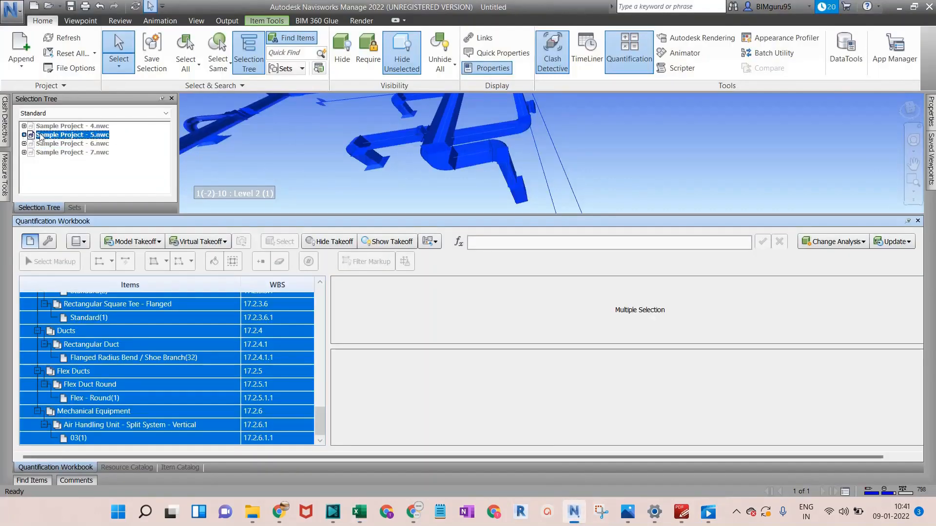
click(24, 135)
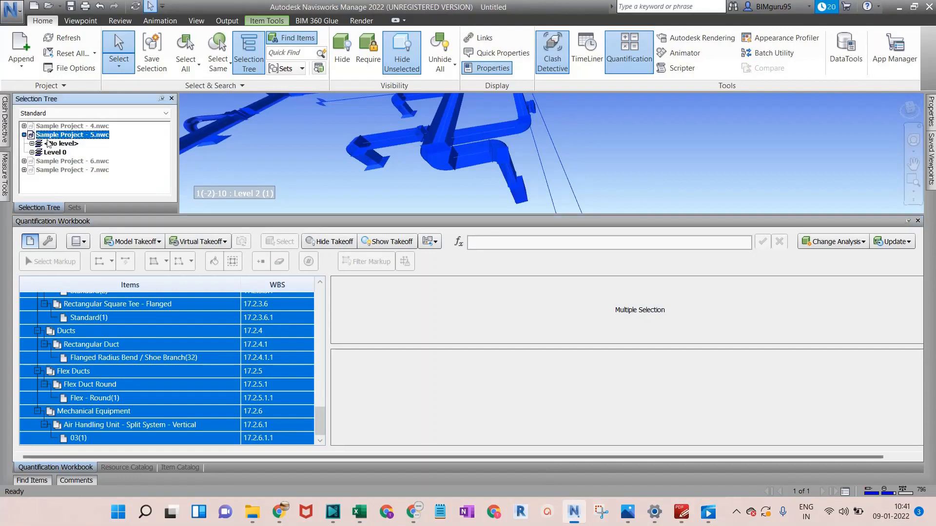
click(58, 144)
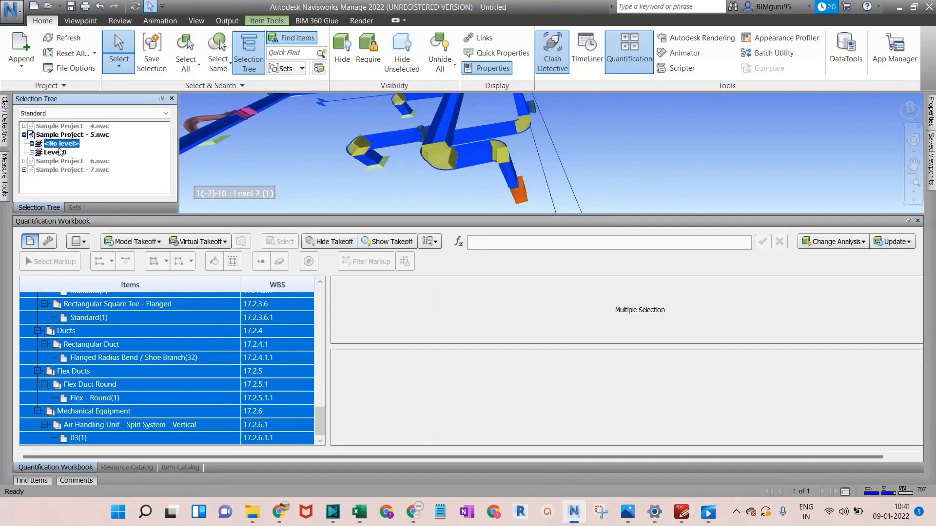
click(32, 143)
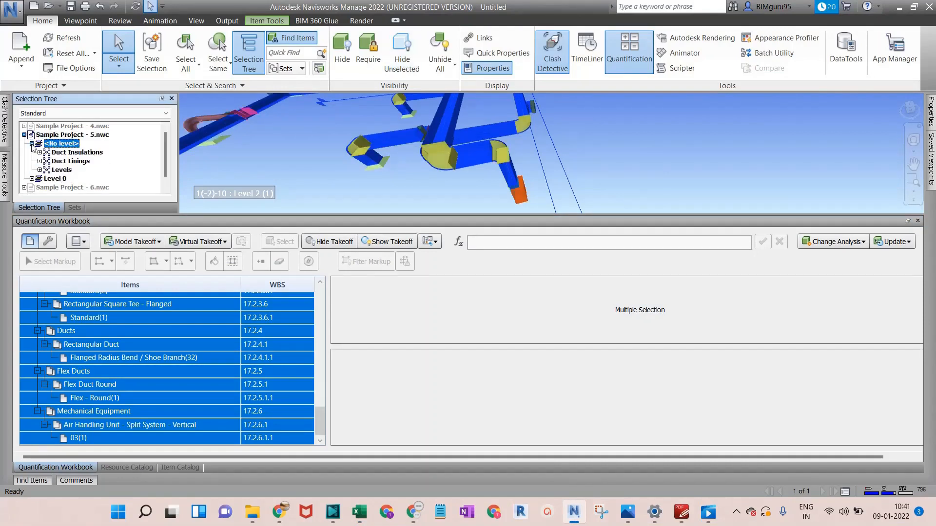
click(82, 153)
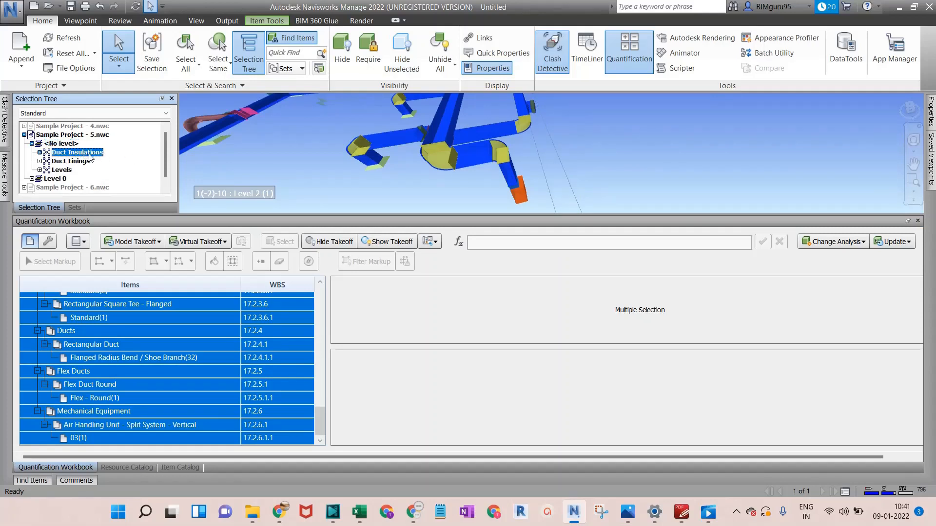
click(40, 152)
click(82, 161)
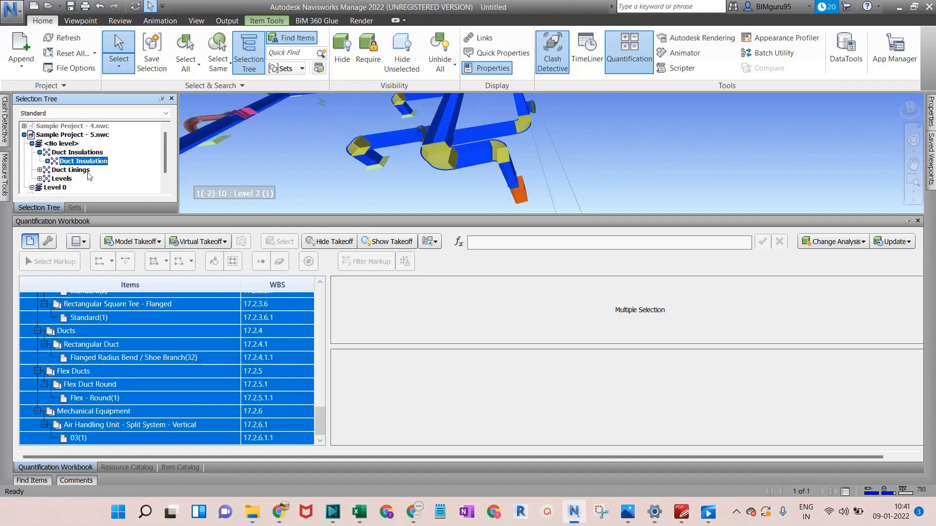
click(47, 161)
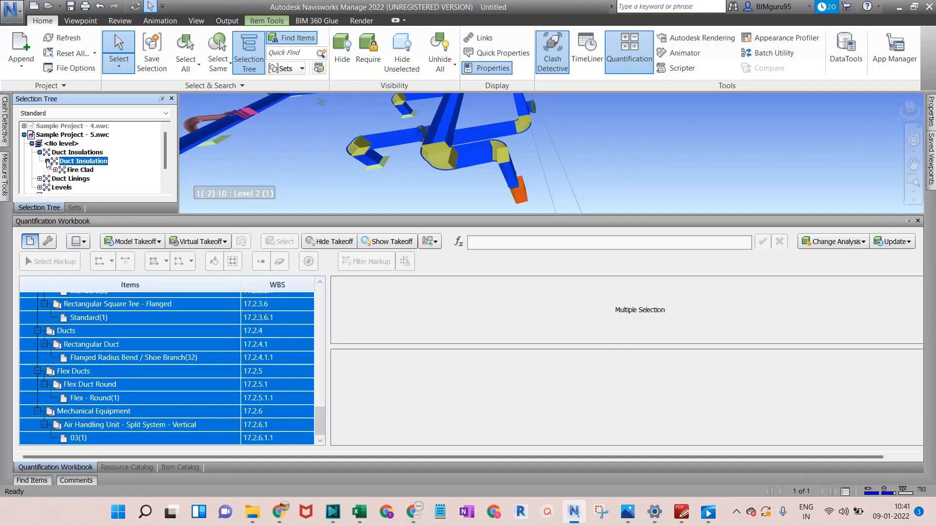
click(55, 170)
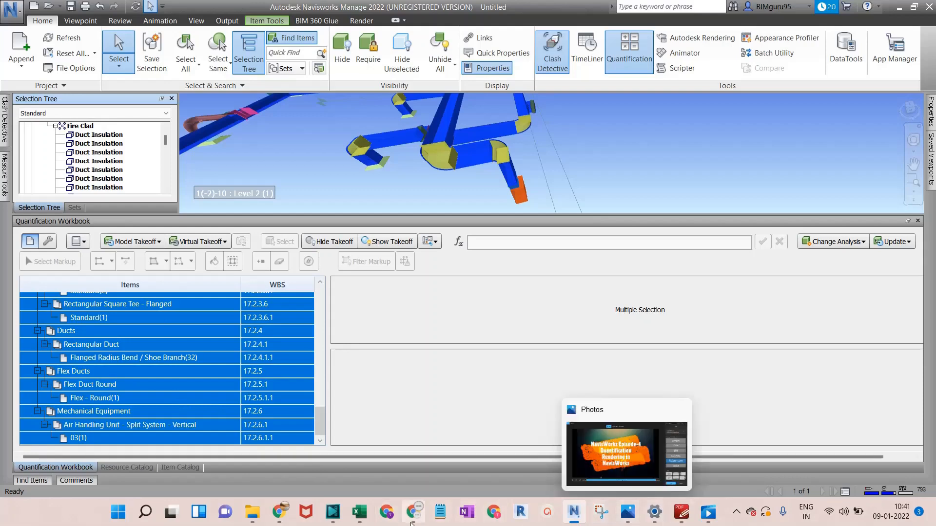
Switch back to the New Quantity Report workbook in Excel and examine the Fire Clad item and its Duct Insulation object rows
click(333, 512)
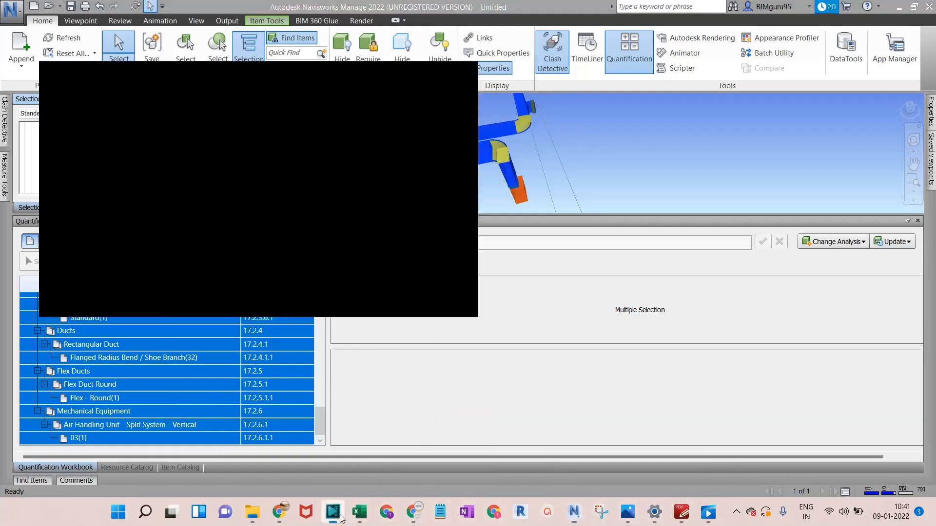
click(336, 517)
click(359, 518)
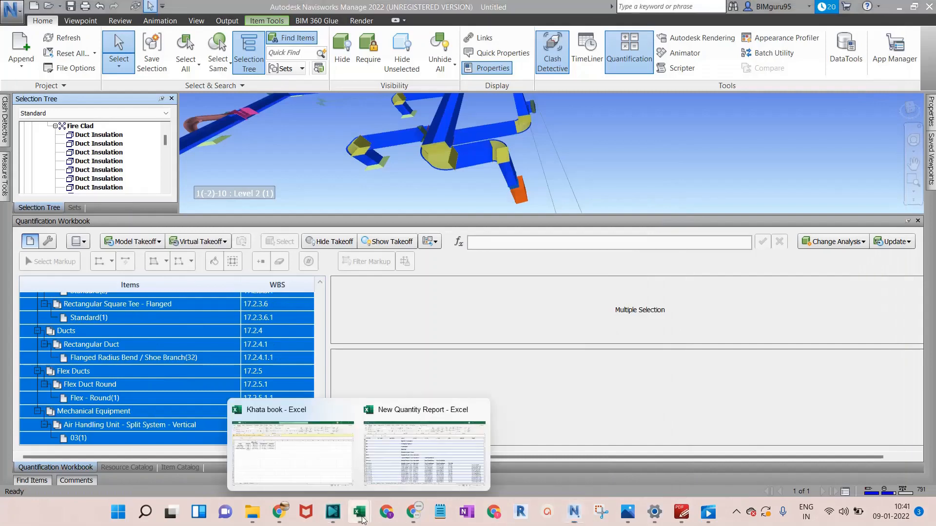
click(422, 438)
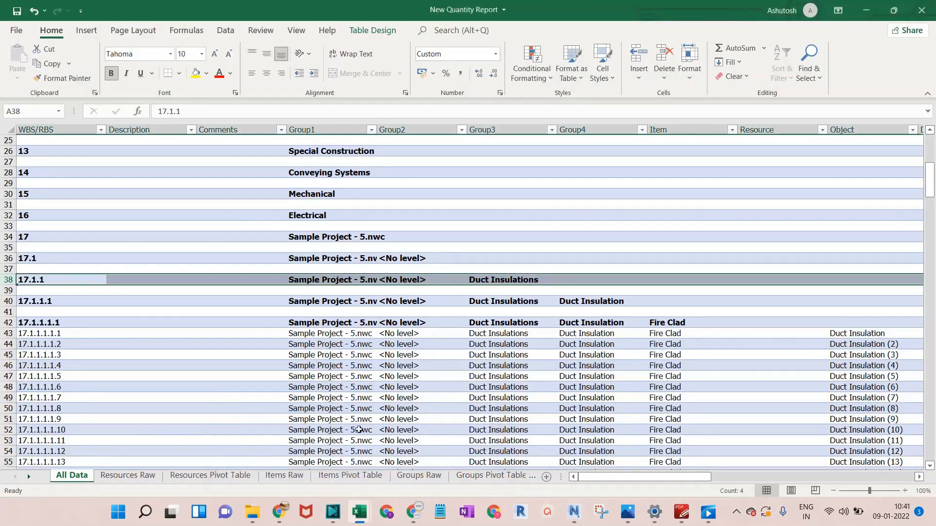
mouse_move(361, 512)
click(344, 414)
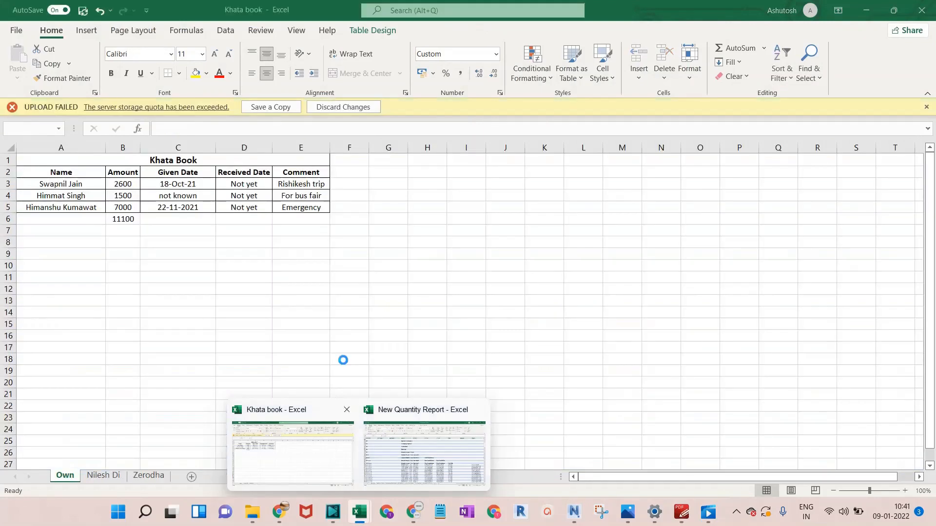
scroll(444, 293, down, 1)
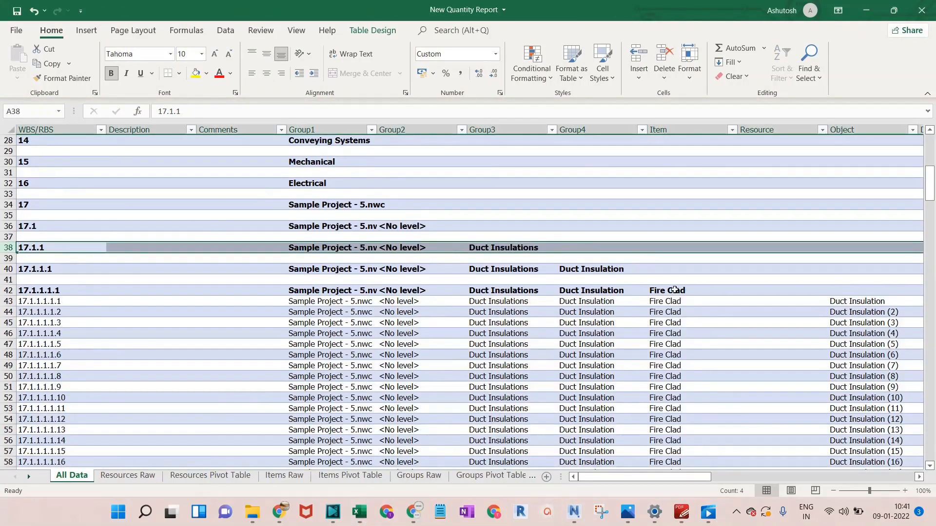
click(675, 291)
scroll(682, 378, down, 7)
scroll(708, 377, up, 6)
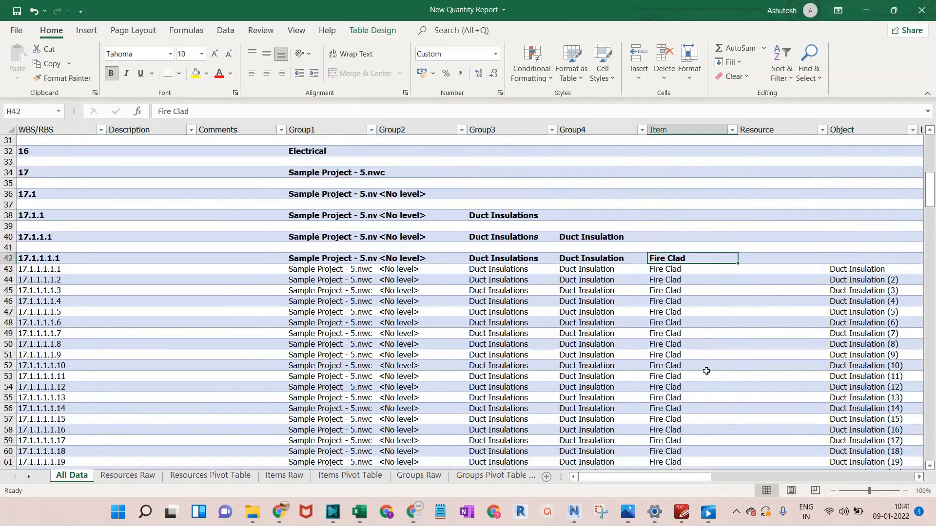
Examine the model dimension, area, volume and length columns for the Fire Clad duct insulation rows
drag(666, 482, 785, 461)
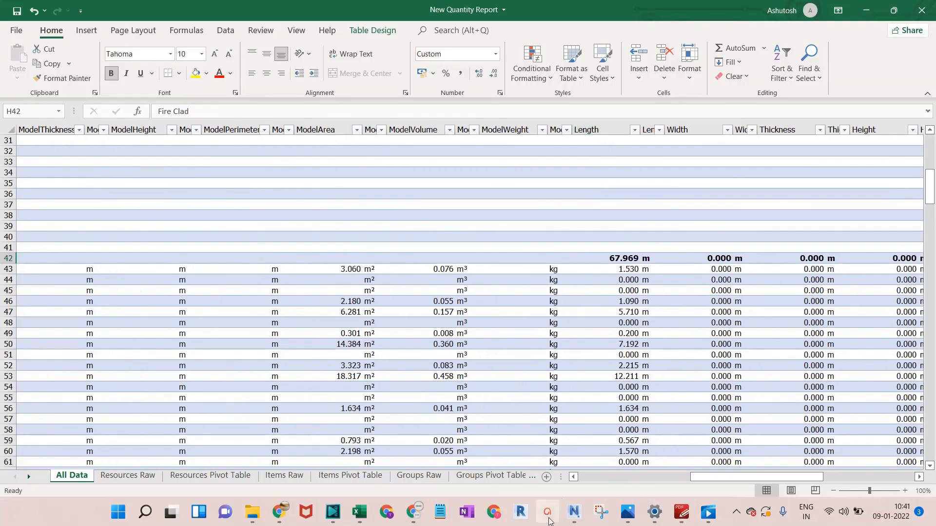
drag(698, 475, 587, 478)
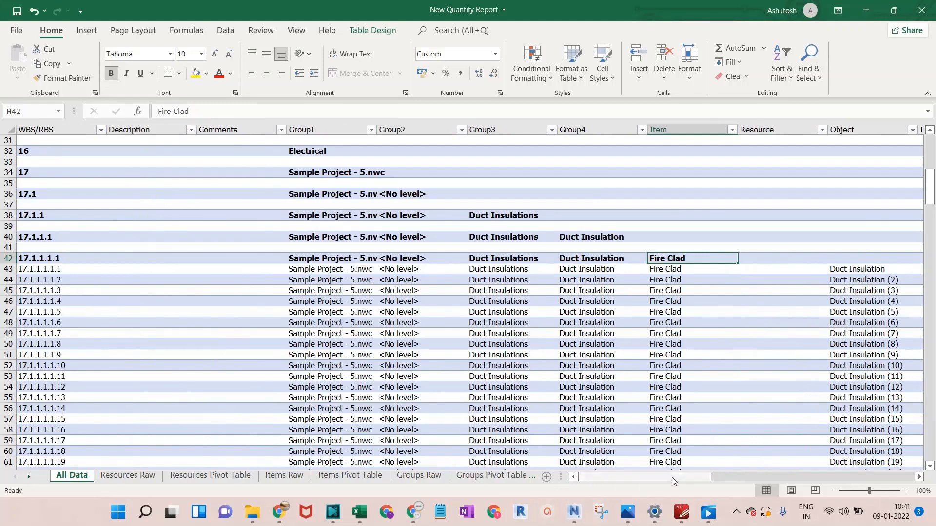
drag(673, 476, 707, 475)
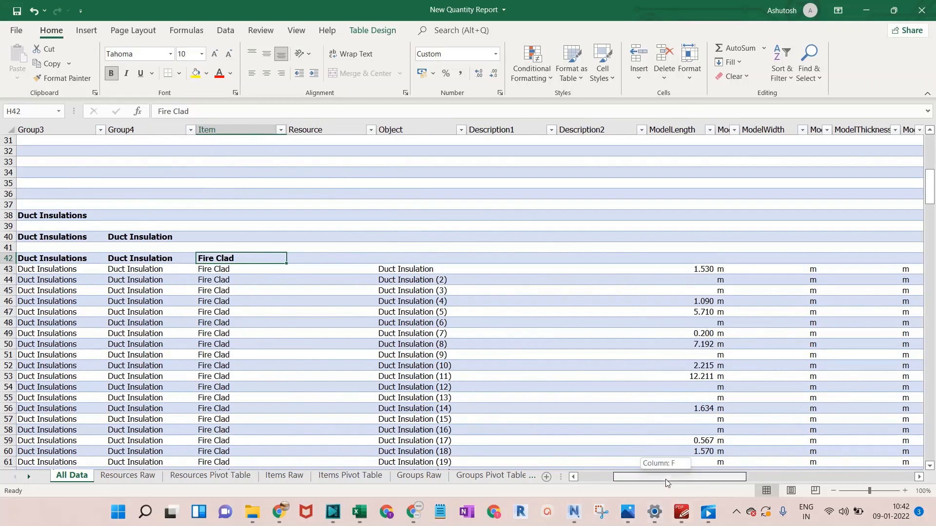
drag(665, 479, 758, 476)
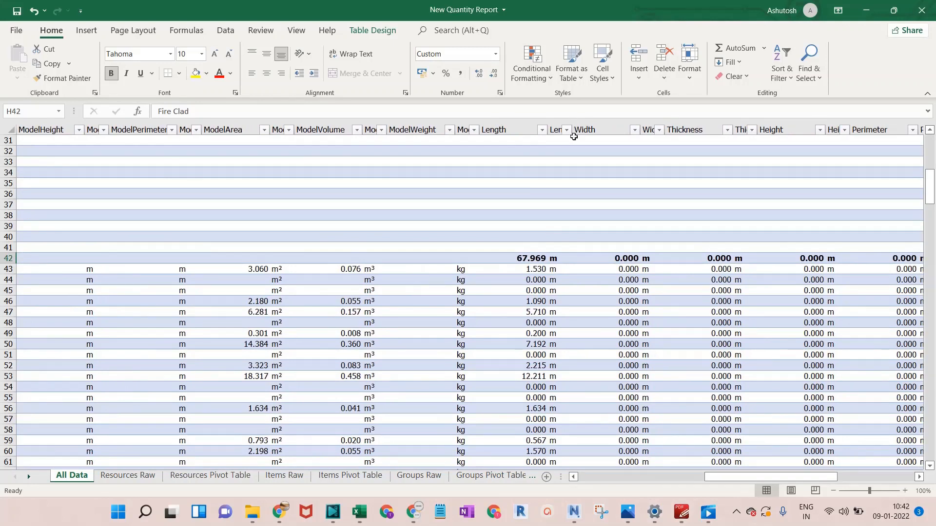
Widen the Length and Length Units columns, and collapse the ModelWeight column together with the volume units column before it
double_click(575, 134)
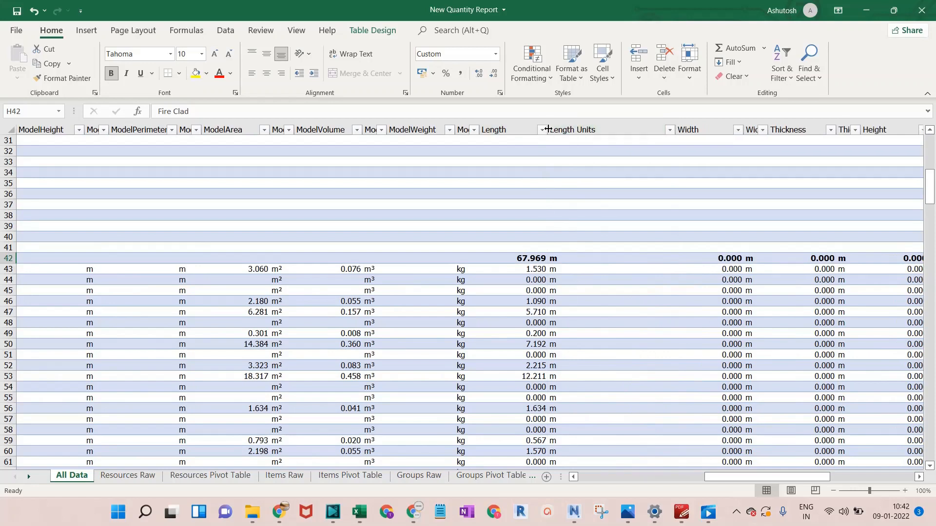
drag(547, 129, 597, 129)
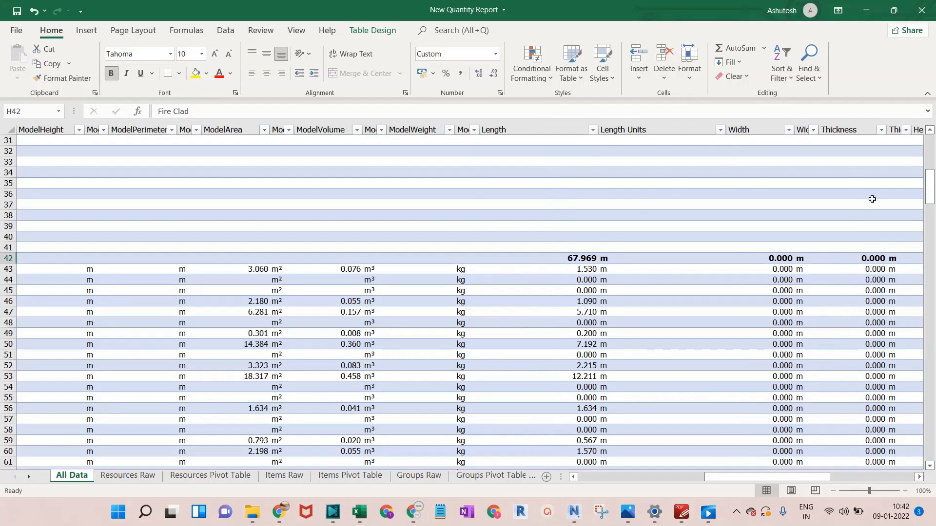
drag(773, 478, 761, 474)
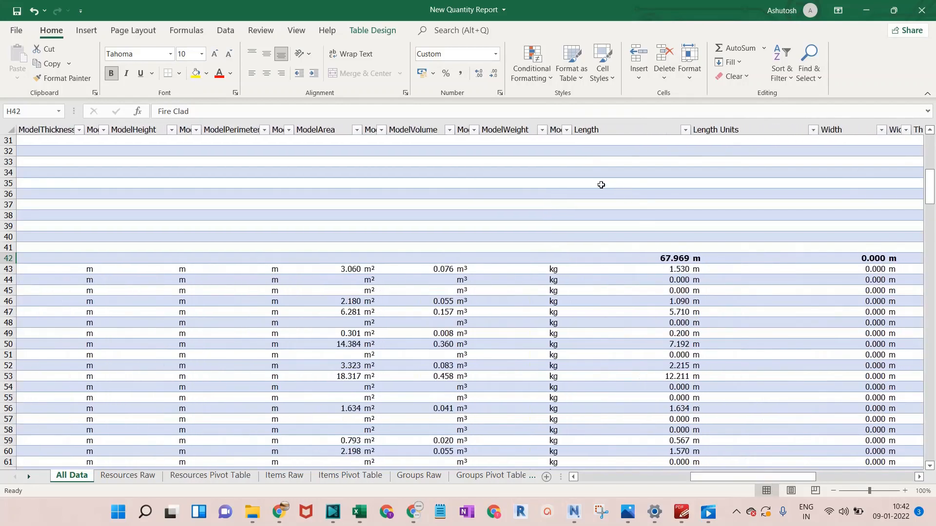
drag(549, 132, 440, 132)
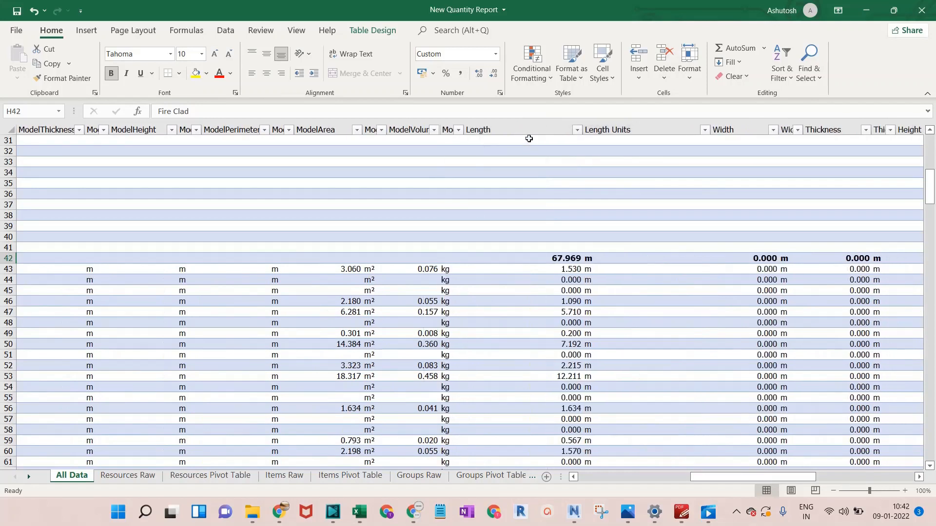
Examine the model, area, volume and length quantities of the first Fire Clad duct insulation row and the rows below it
click(572, 269)
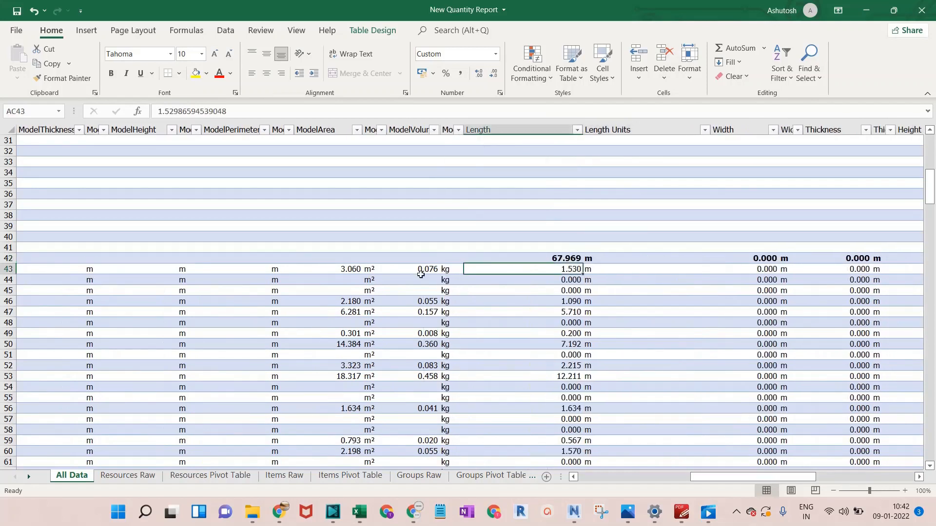
click(1, 269)
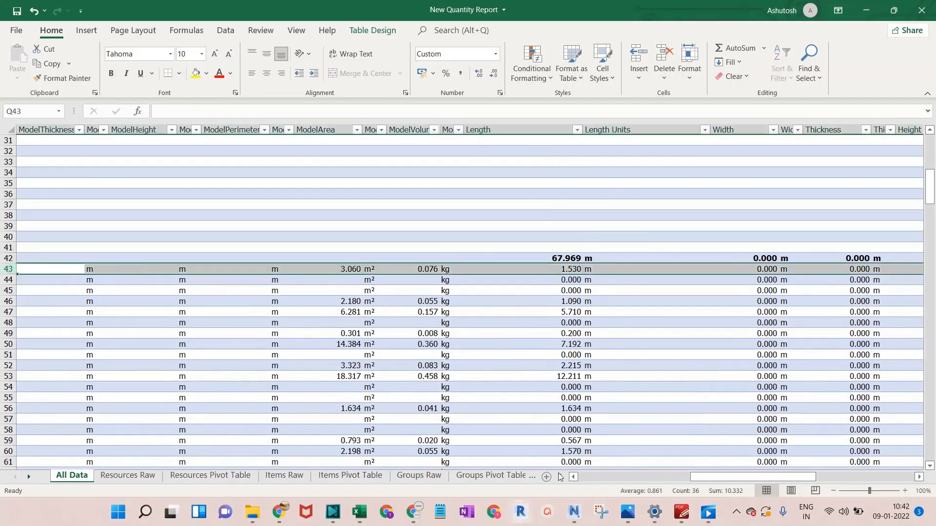
drag(715, 477, 570, 479)
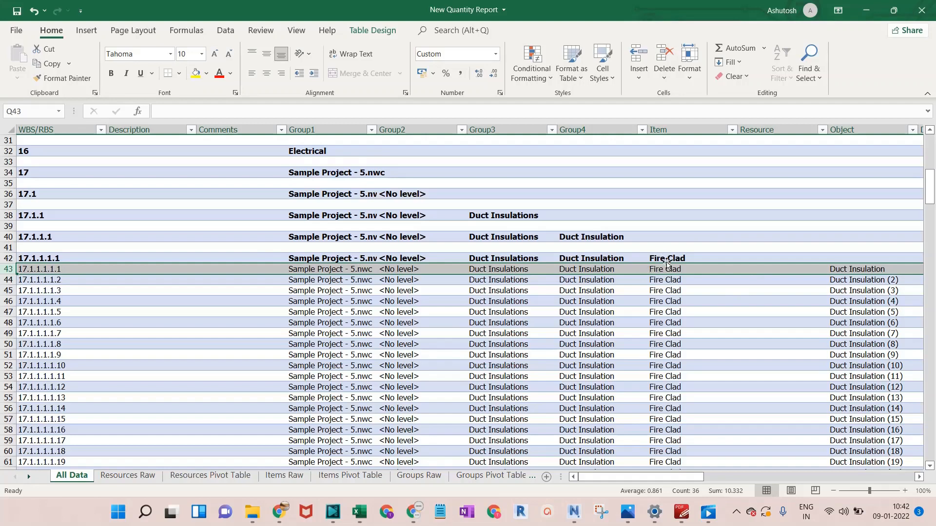
drag(631, 479, 702, 479)
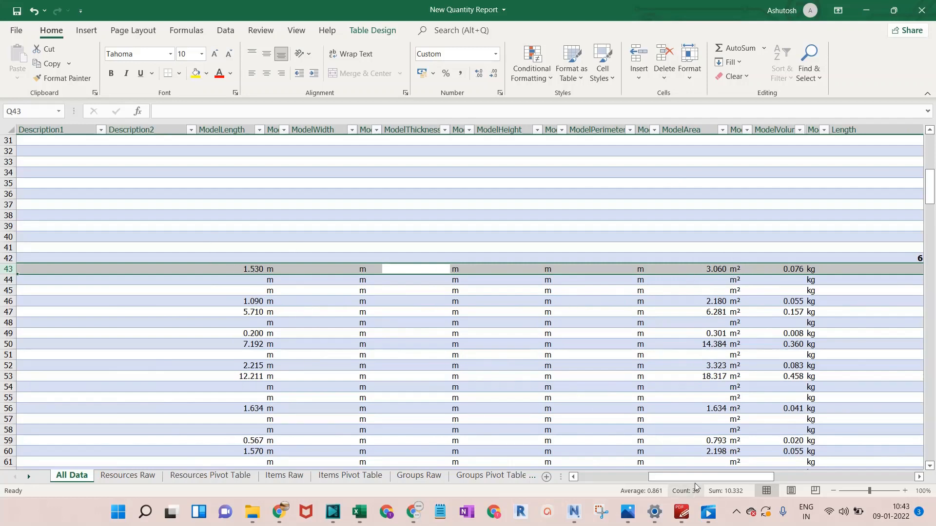
scroll(728, 367, down, 15)
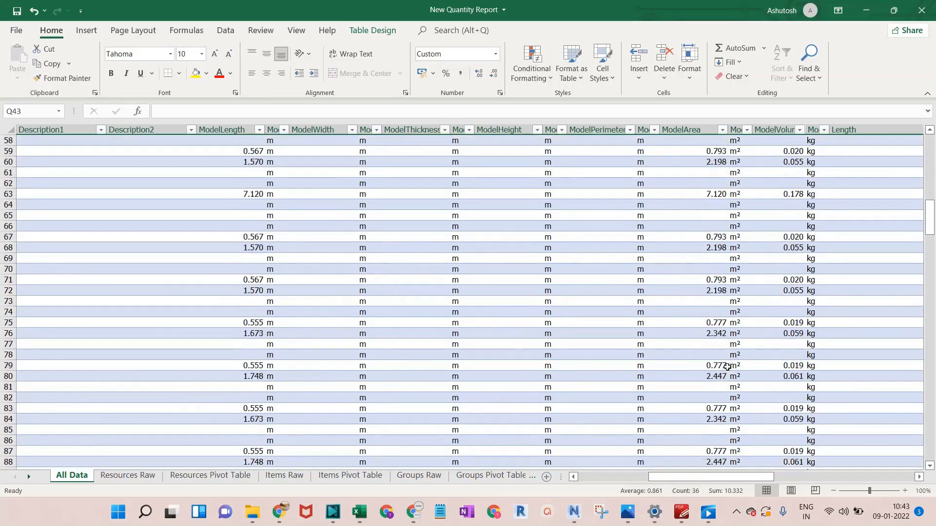
scroll(728, 367, down, 1)
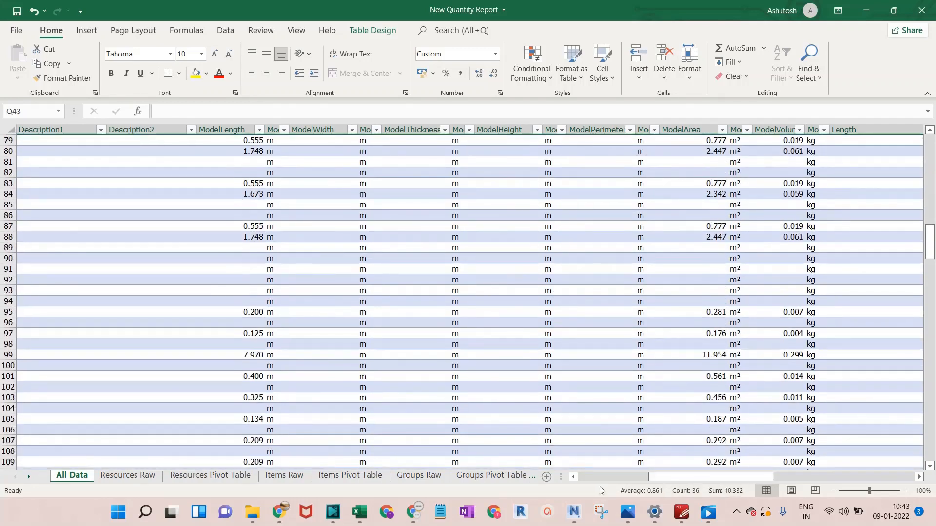
drag(667, 483, 558, 479)
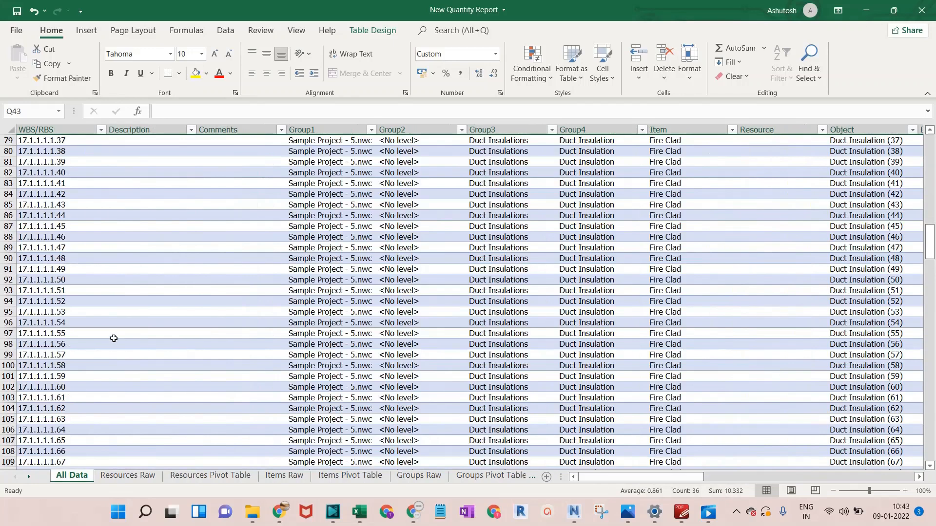
Review the Duct Linings and Levels groups and the Level 0 Air Terminals group of the report
scroll(575, 336, down, 10)
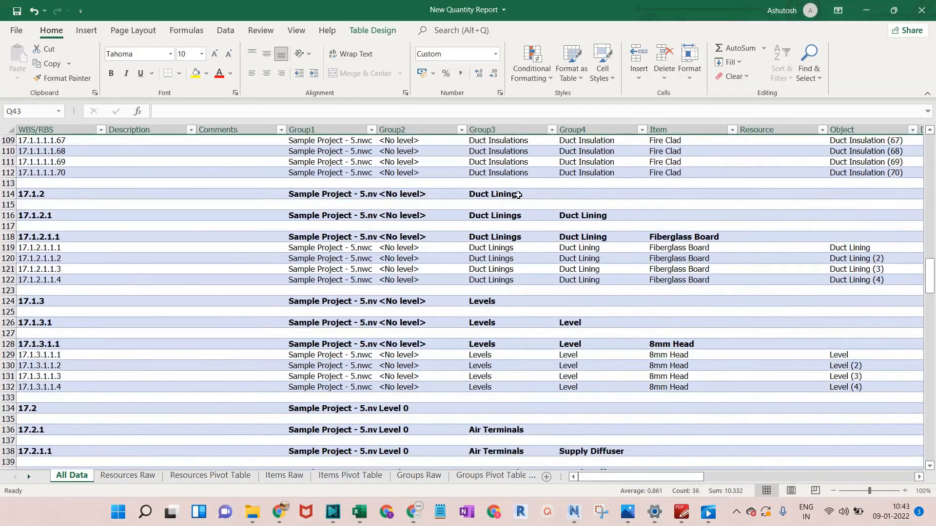
click(518, 195)
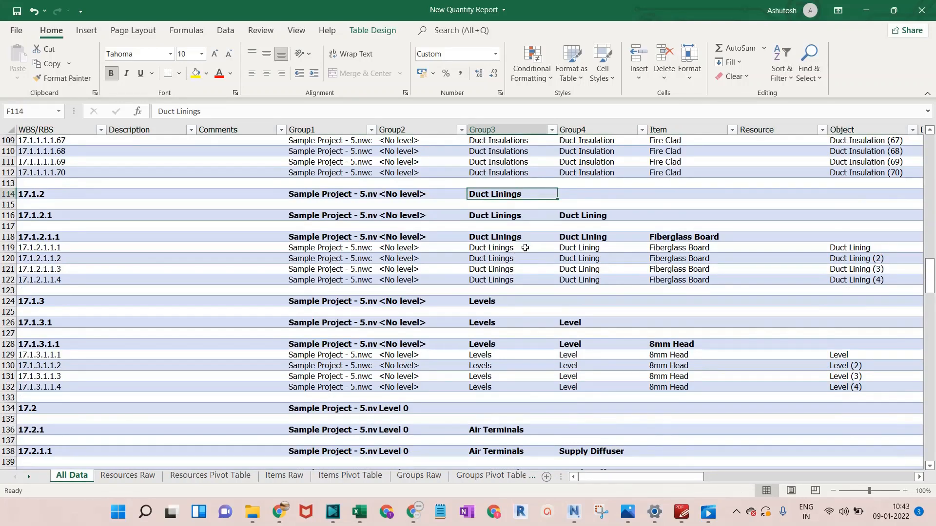
scroll(520, 282, down, 5)
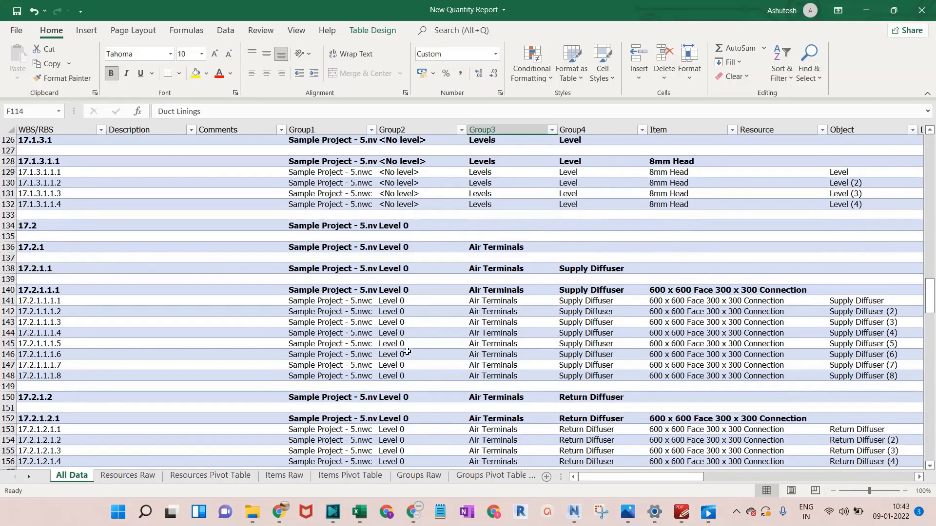
scroll(502, 355, down, 2)
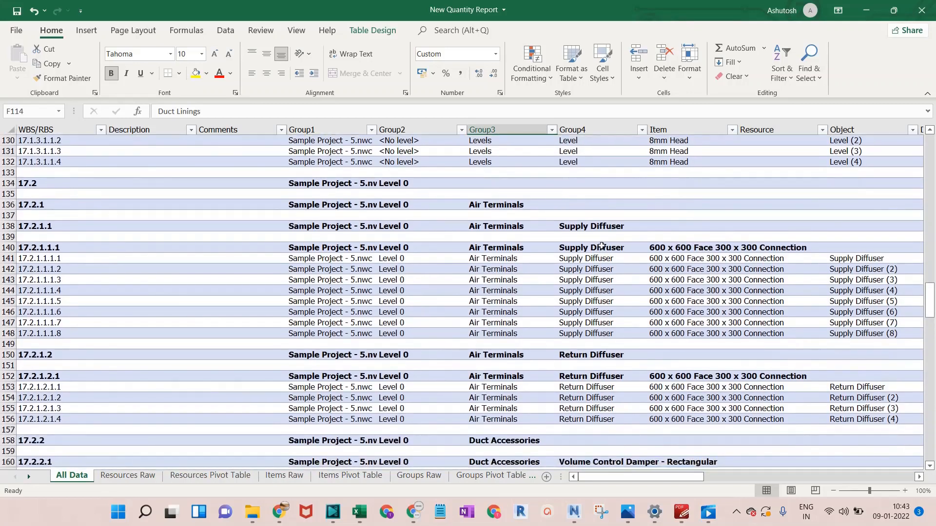
Highlight the Supply Diffuser object rows and the Return Diffuser object rows in the Group4 column to review them
click(603, 258)
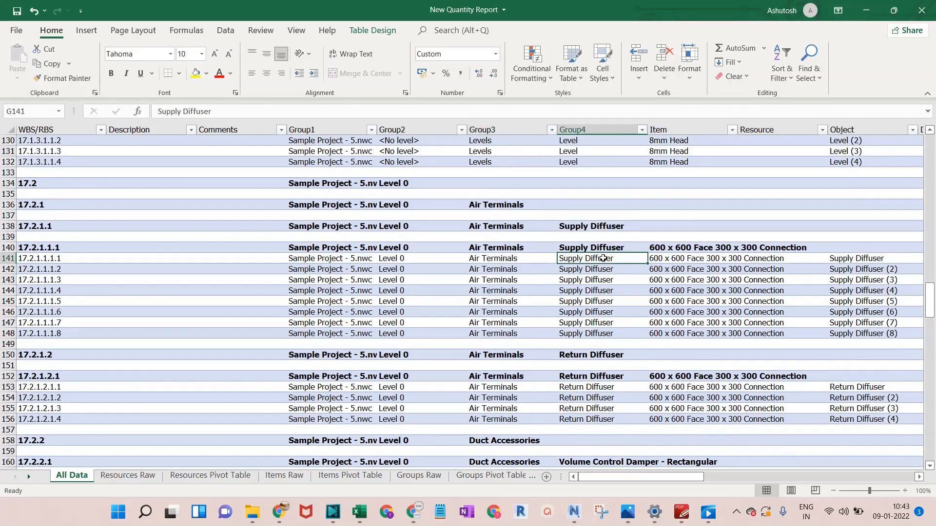
drag(603, 259, 604, 335)
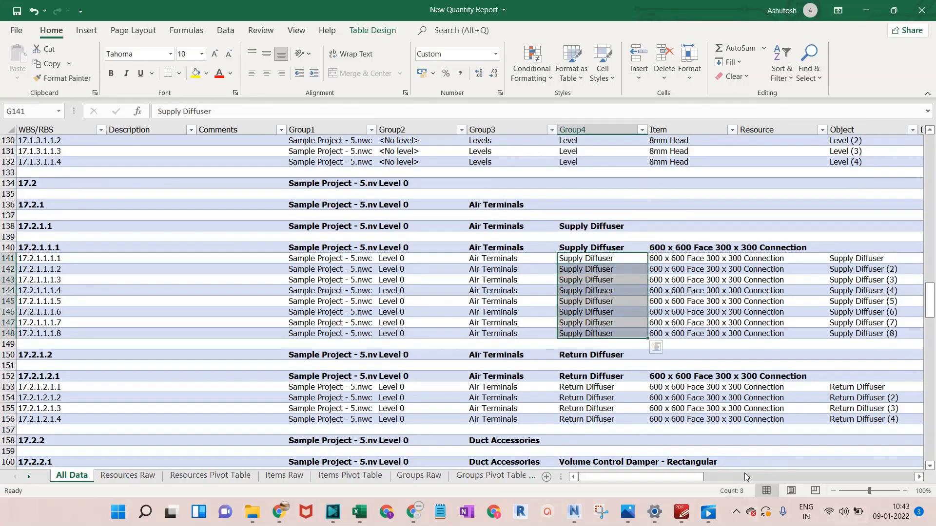
click(591, 387)
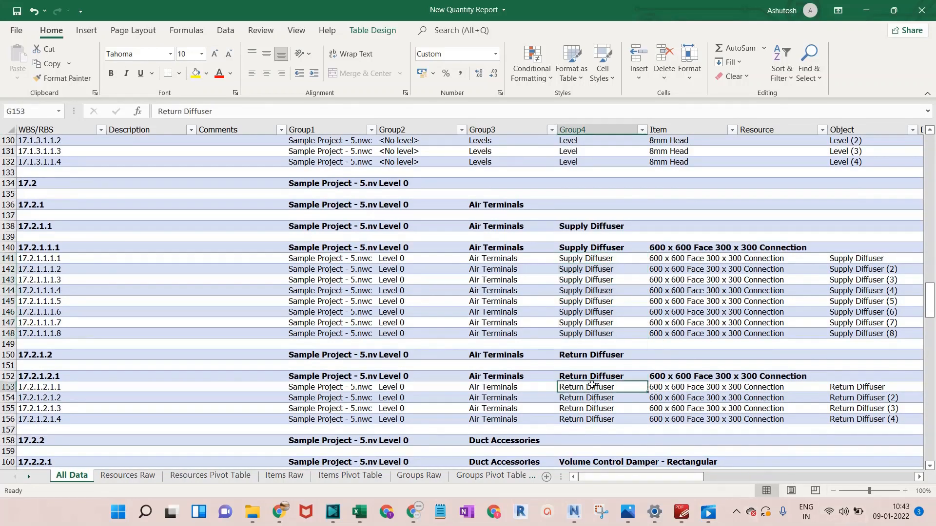
drag(591, 387, 606, 419)
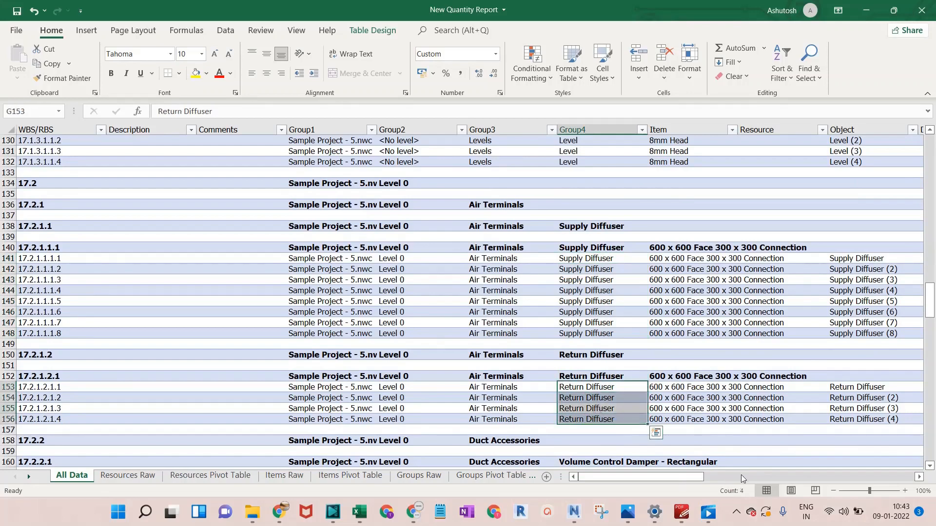
Switch to Navisworks and close the Quantification Workbook, Resource Catalog and Item Catalog windows
click(867, 10)
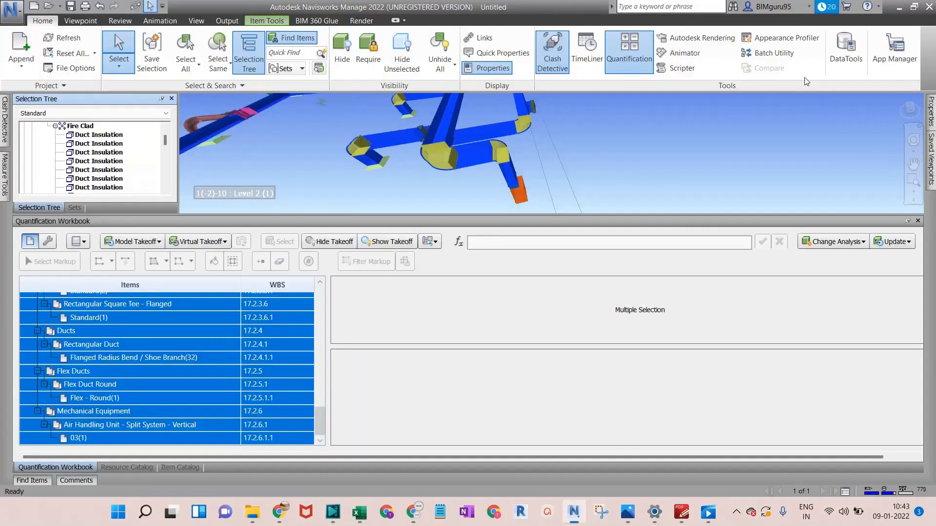
click(919, 221)
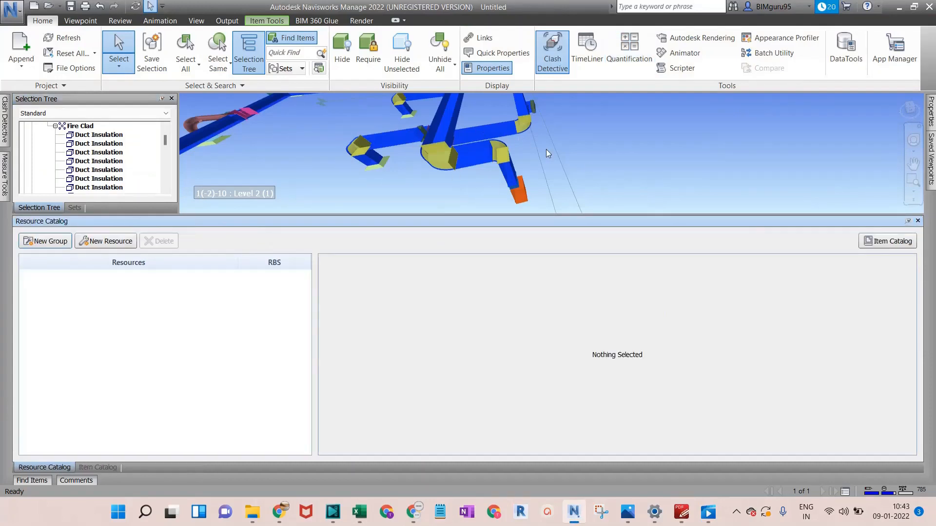
click(885, 241)
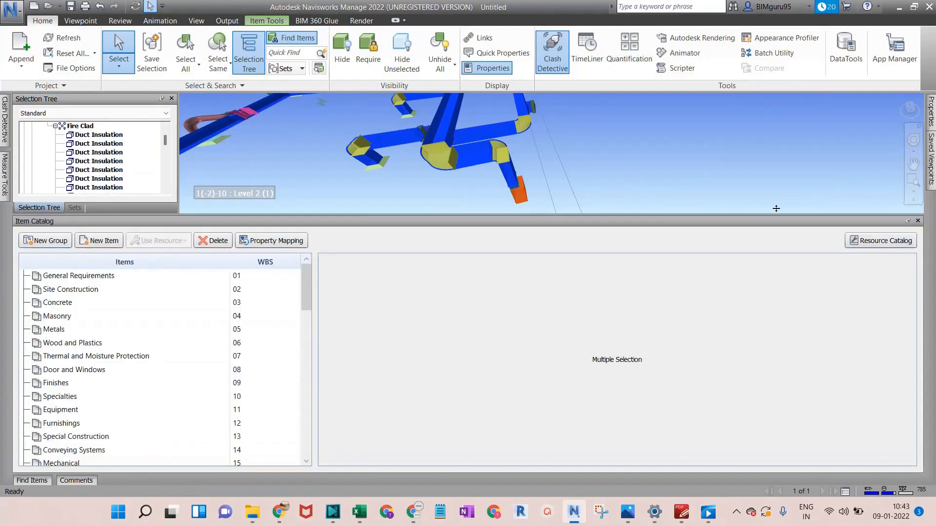
click(918, 221)
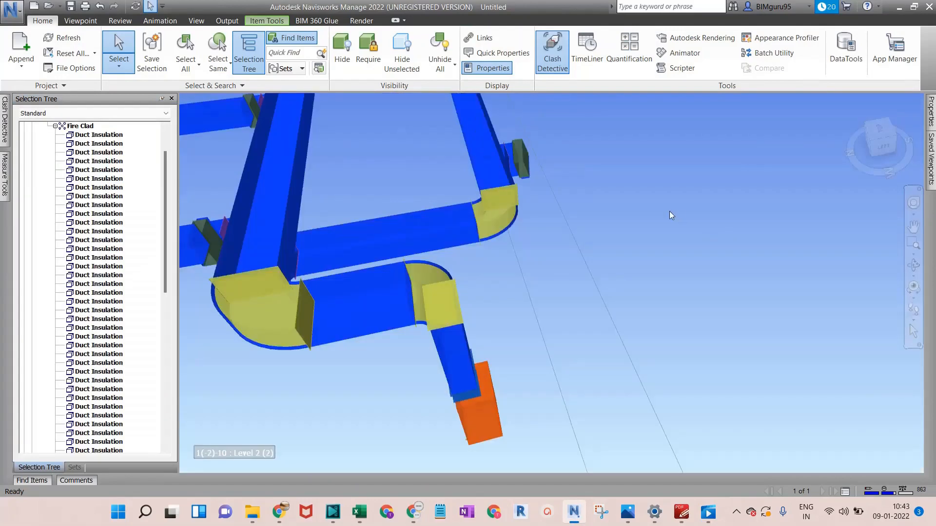
Clear the model selection and inspect the whole ductwork layout from an angle and from above
scroll(741, 190, down, 3)
shift+middle_drag(762, 206, 803, 230)
scroll(807, 229, down, 5)
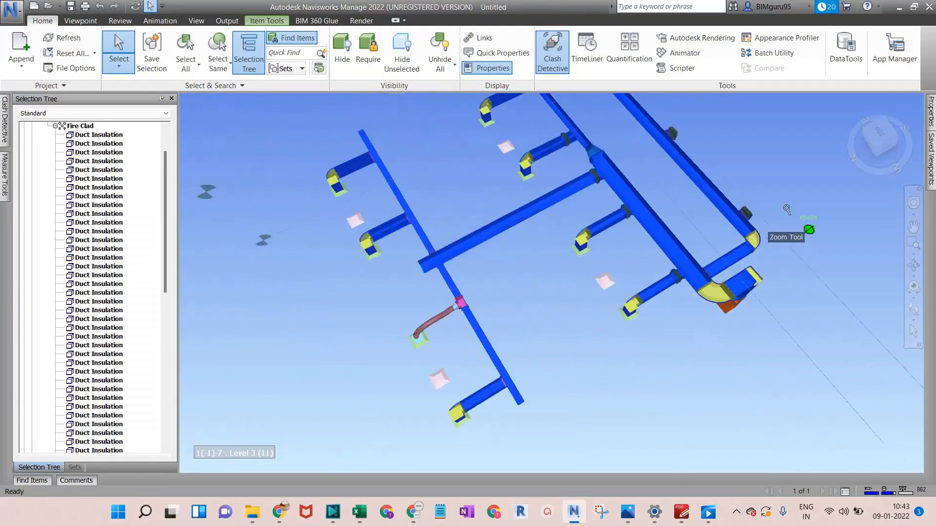
mouse_move(677, 259)
shift+middle_down()
mouse_move(629, 250)
mouse_move(668, 293)
mouse_move(735, 236)
mouse_move(691, 239)
mouse_move(731, 239)
mouse_move(713, 337)
shift+middle_up()
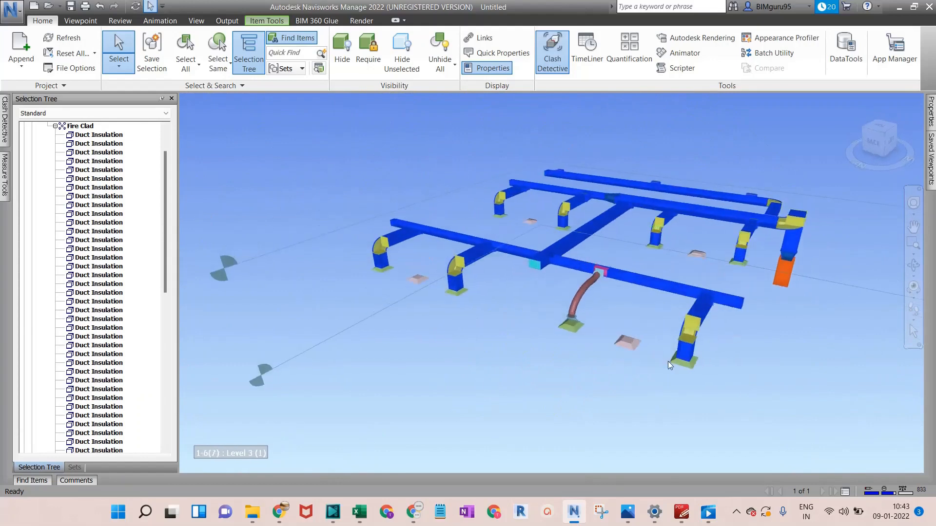
key(Escape)
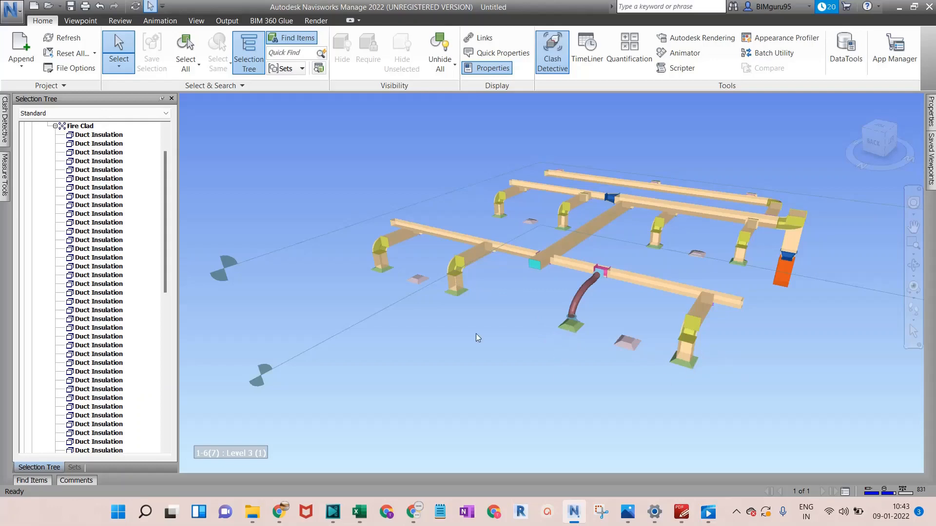
mouse_move(759, 398)
shift+middle_down()
mouse_move(570, 410)
mouse_move(600, 440)
mouse_move(678, 348)
shift+middle_up()
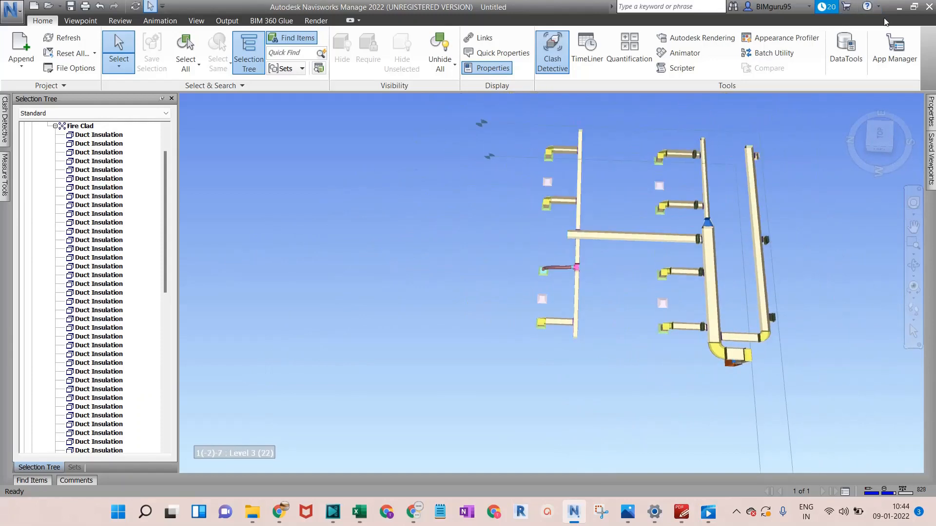
Minimize Navisworks, switch to the New Quantity Report workbook in Excel, and review the Air Terminals and Duct Accessories rows
click(898, 8)
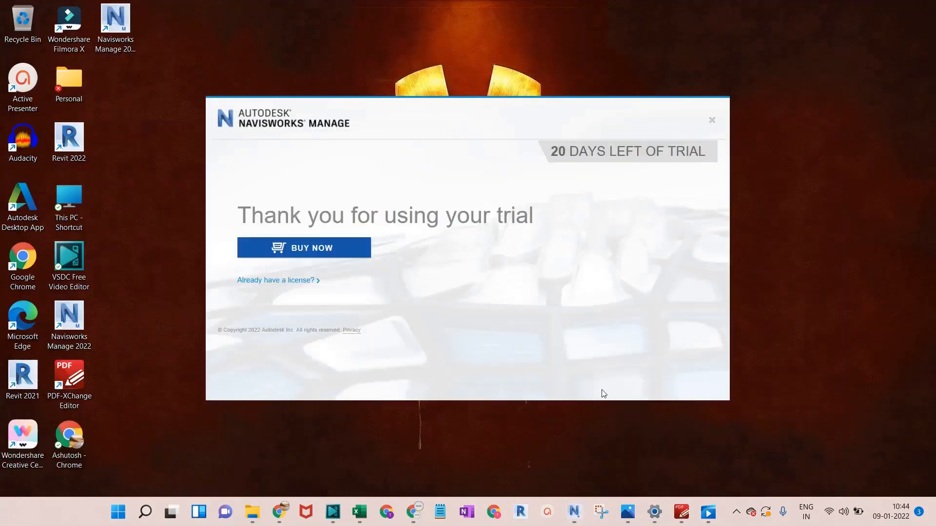
mouse_move(617, 522)
click(359, 512)
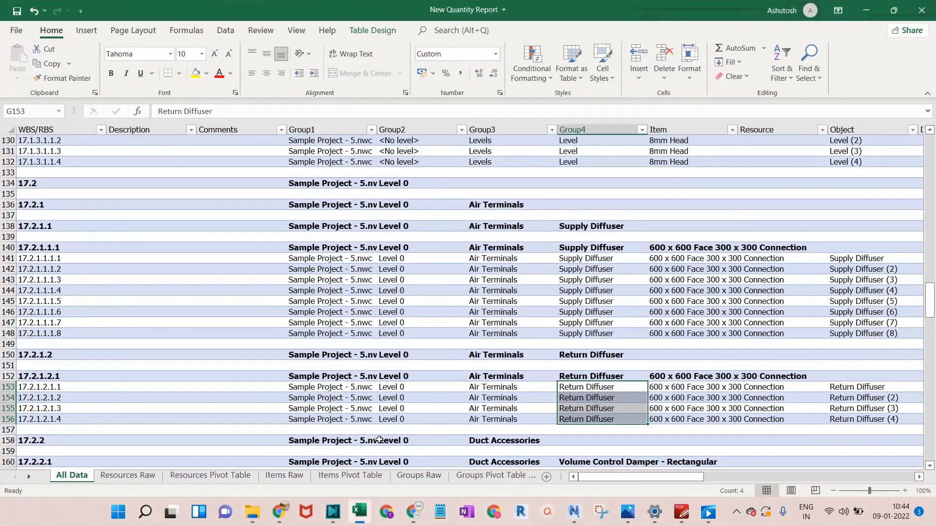
scroll(626, 284, down, 1)
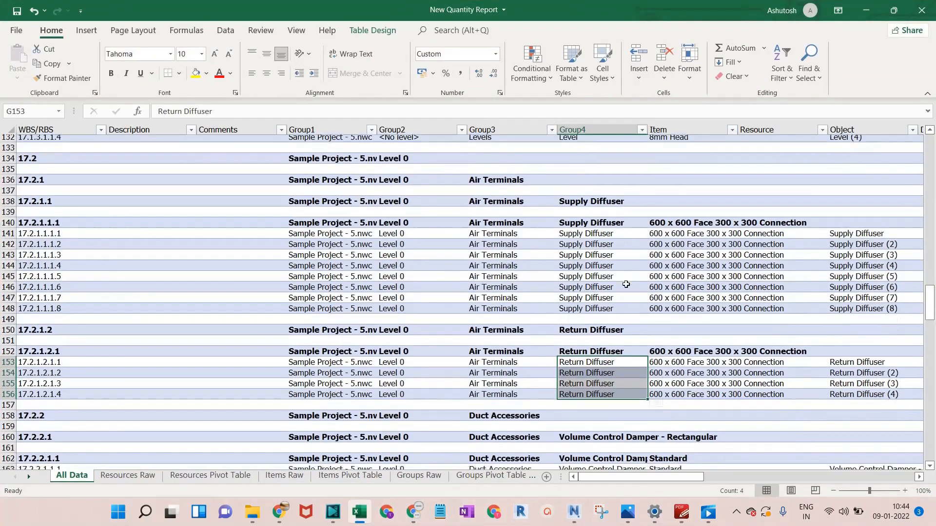
mouse_move(627, 510)
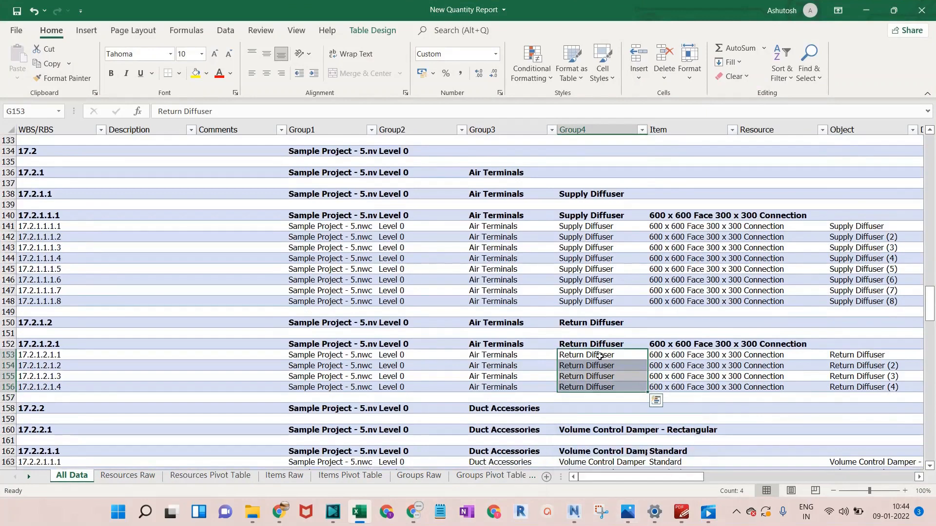
click(626, 476)
drag(626, 479, 573, 477)
scroll(494, 371, down, 5)
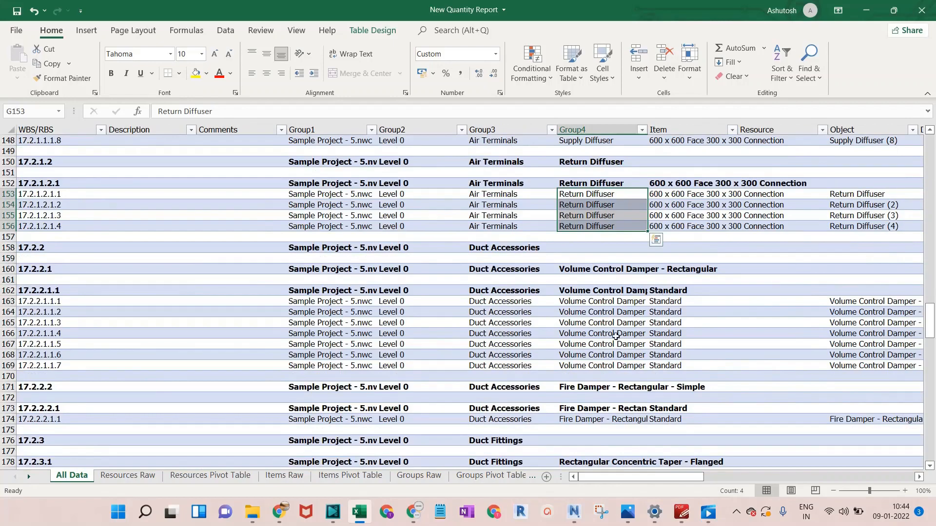
Examine the Duct Fittings, Ducts, Flex Ducts and Mechanical Equipment rows with their dimension columns through the end of the report
scroll(578, 360, down, 11)
scroll(571, 374, down, 7)
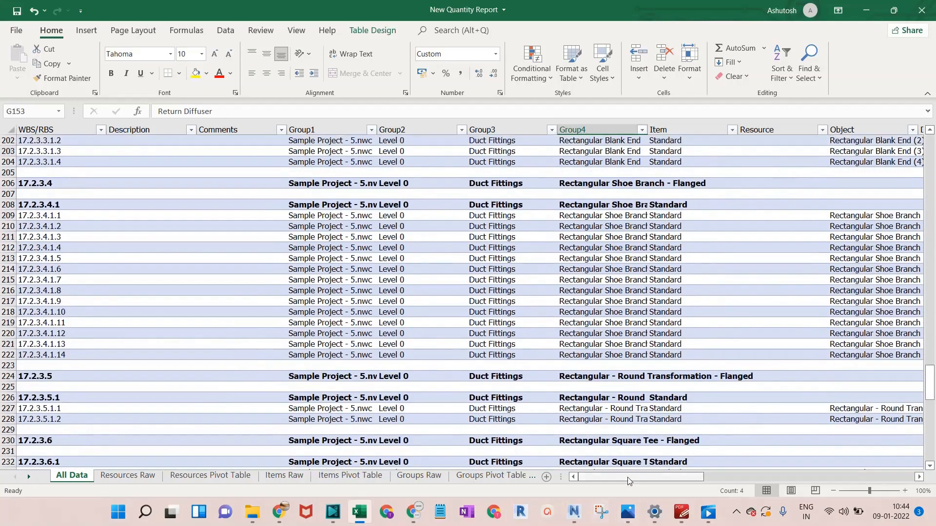
drag(629, 482, 763, 467)
scroll(634, 367, down, 5)
scroll(634, 367, down, 15)
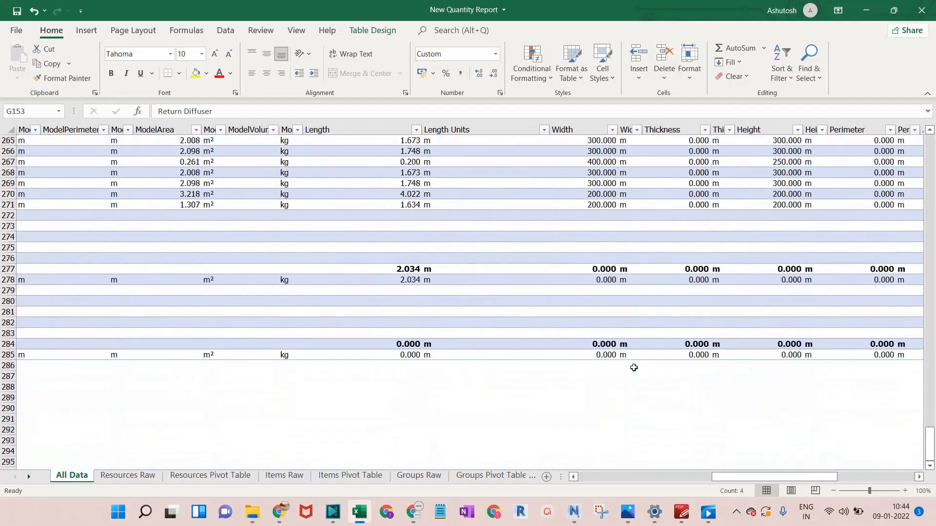
drag(746, 477, 570, 480)
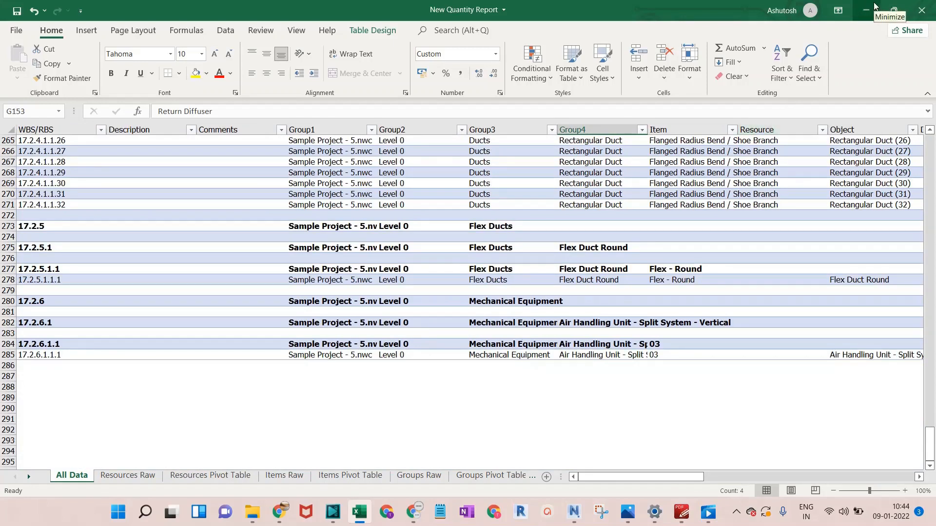
Switch to Navisworks, select Sample Project - 5.nwc in the tree, and unhide all hidden model objects
click(575, 513)
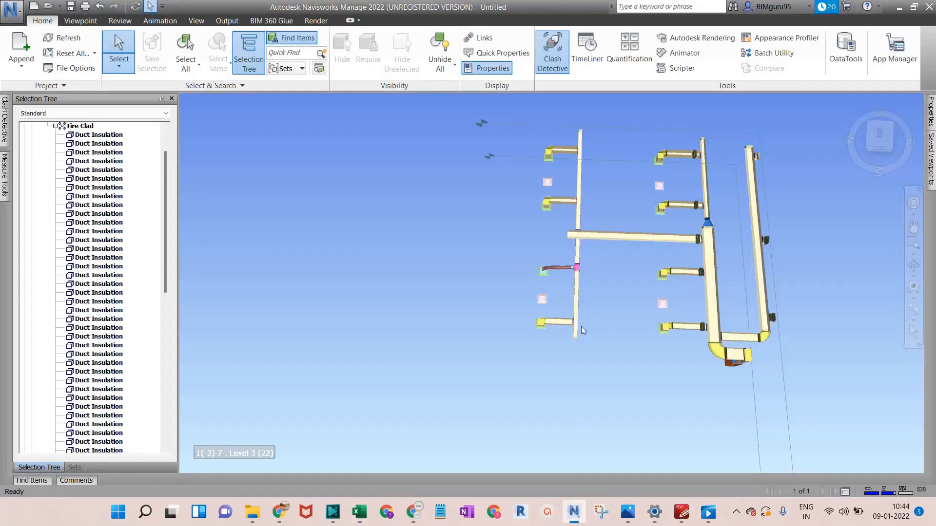
shift+middle_drag(581, 326, 555, 323)
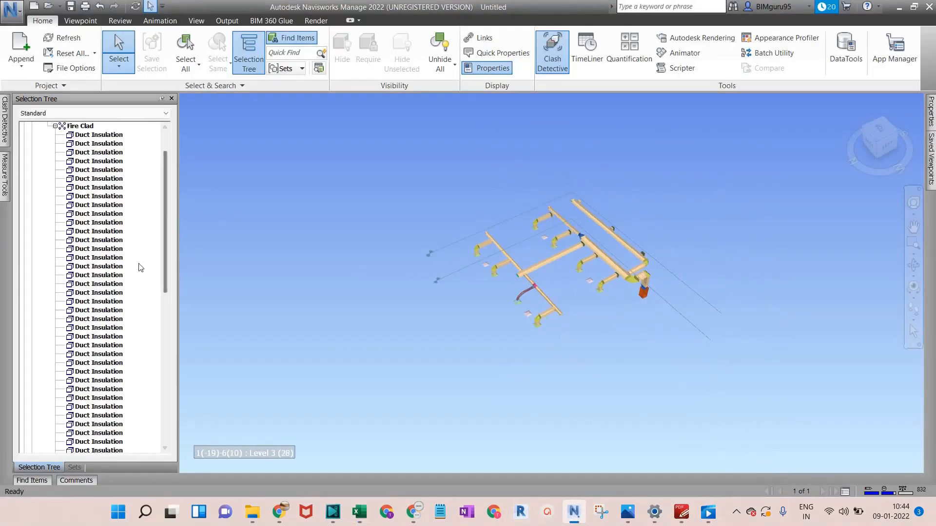
scroll(141, 266, up, 2)
click(96, 136)
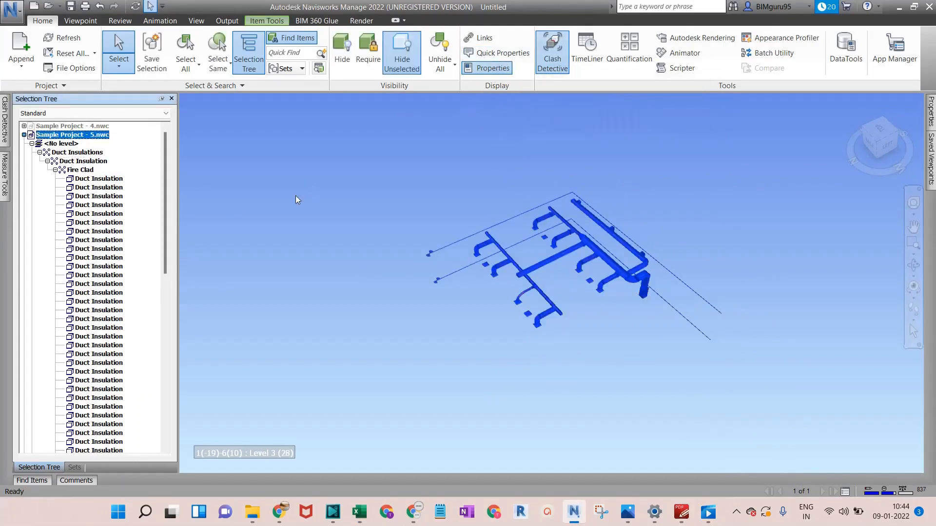
click(452, 45)
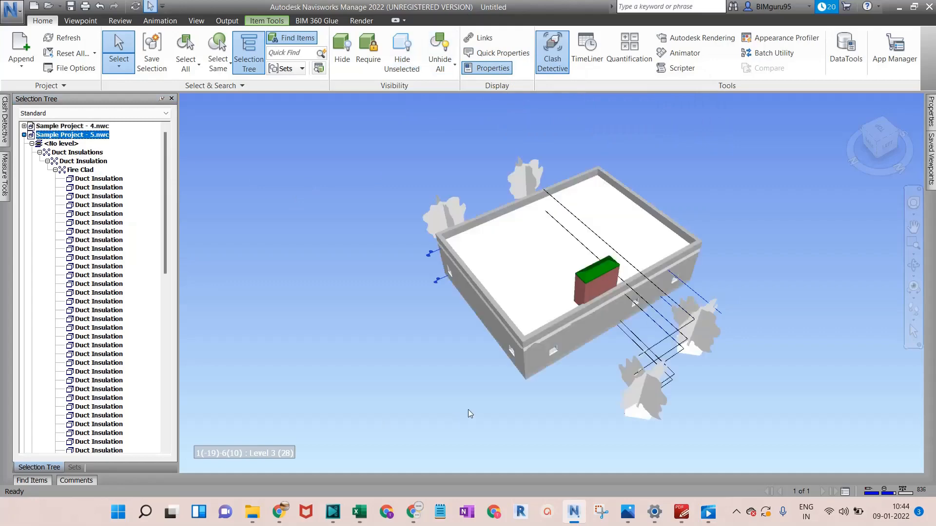
Bring the whole building into view and open the Autodesk Rendering window
shift+middle_drag(481, 420, 588, 305)
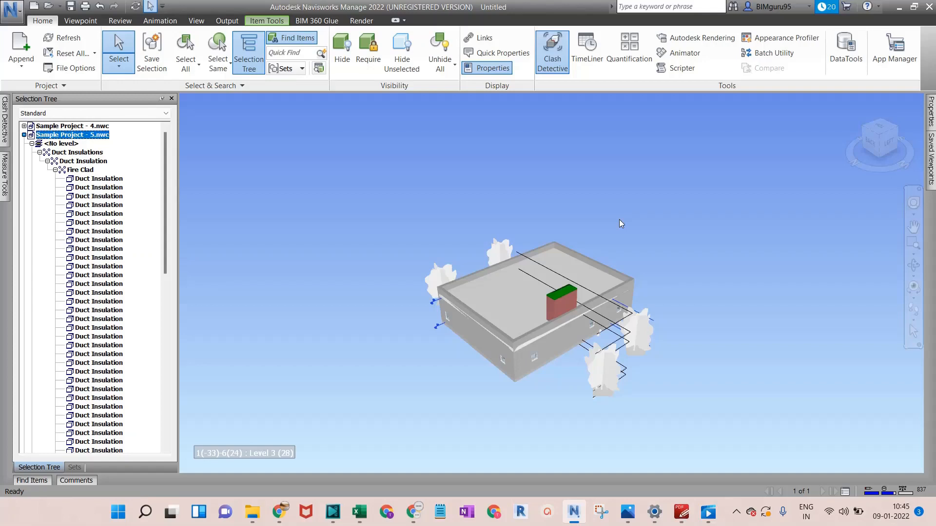
click(694, 39)
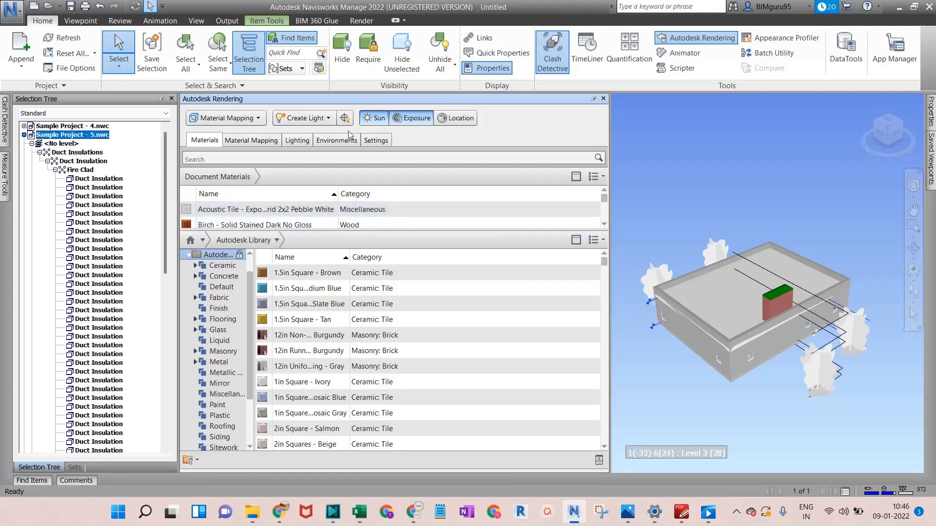
Try placing a spot light by the building's corner at about X -27.1, Y 28.5, Z 2.6, and inspect the lit facade
click(309, 118)
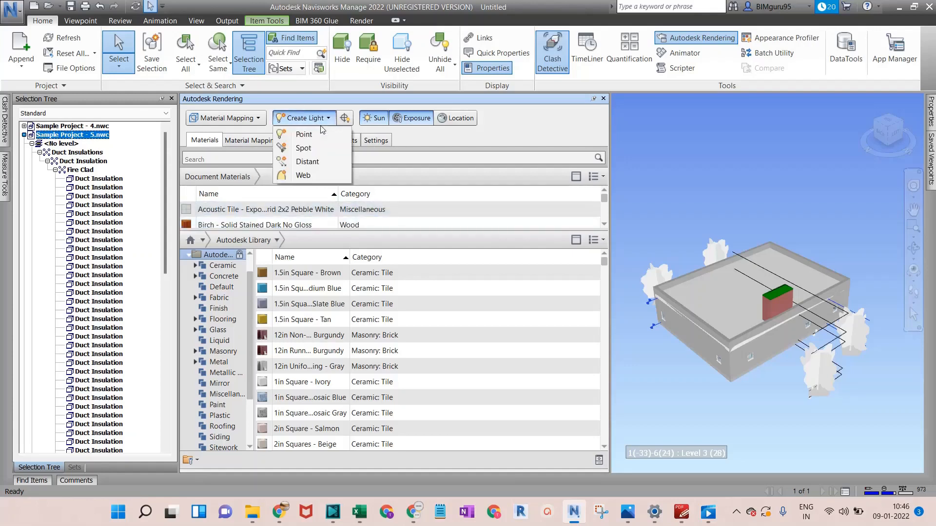
click(303, 148)
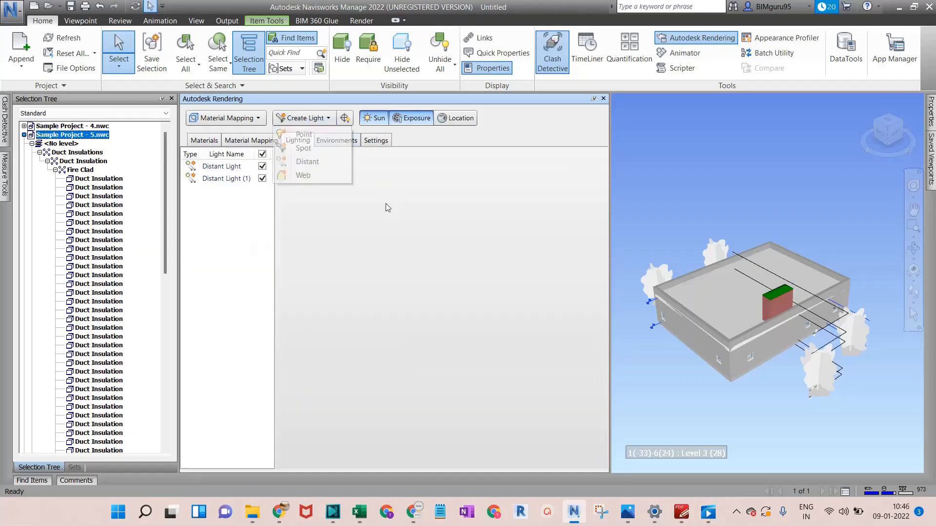
scroll(663, 343, up, 3)
scroll(667, 343, up, 1)
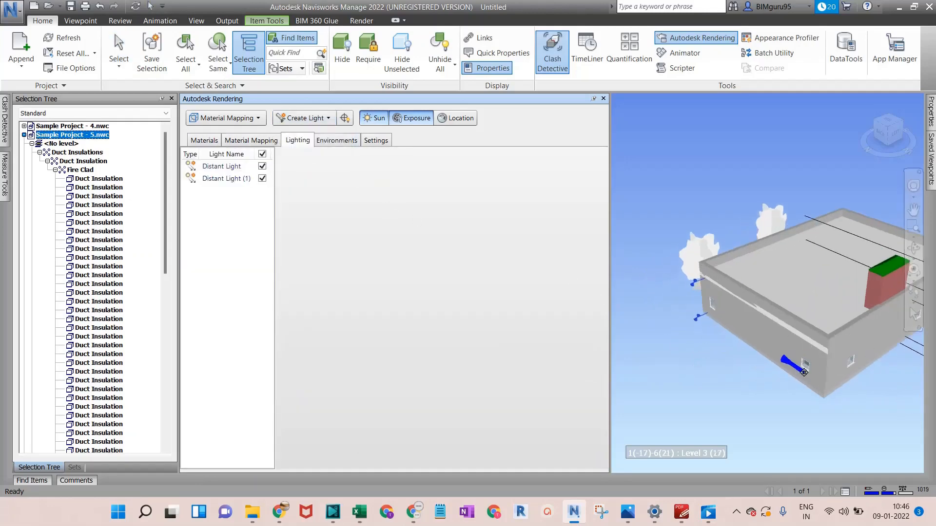
click(821, 376)
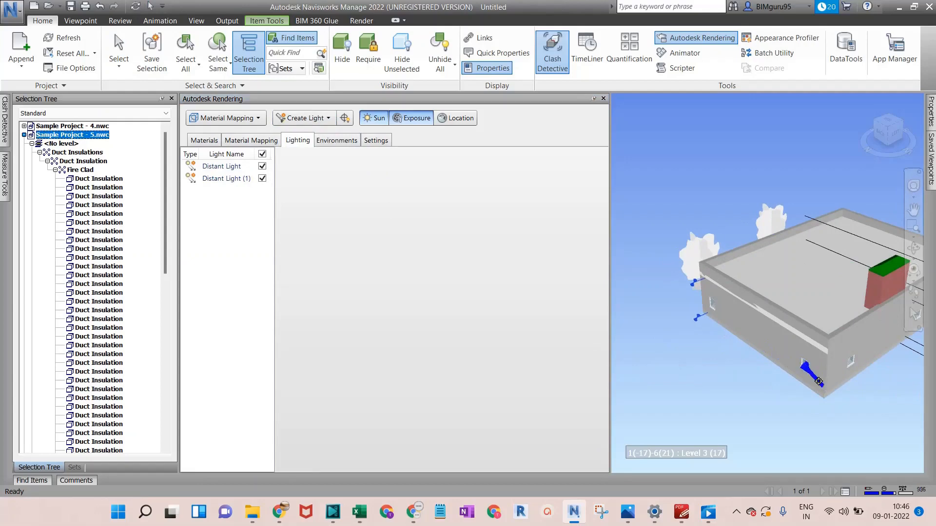
click(795, 342)
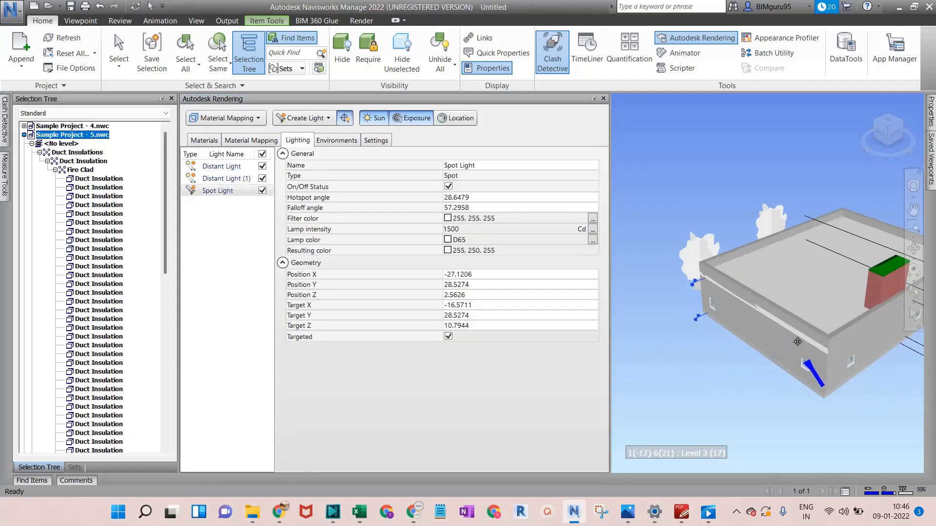
click(736, 285)
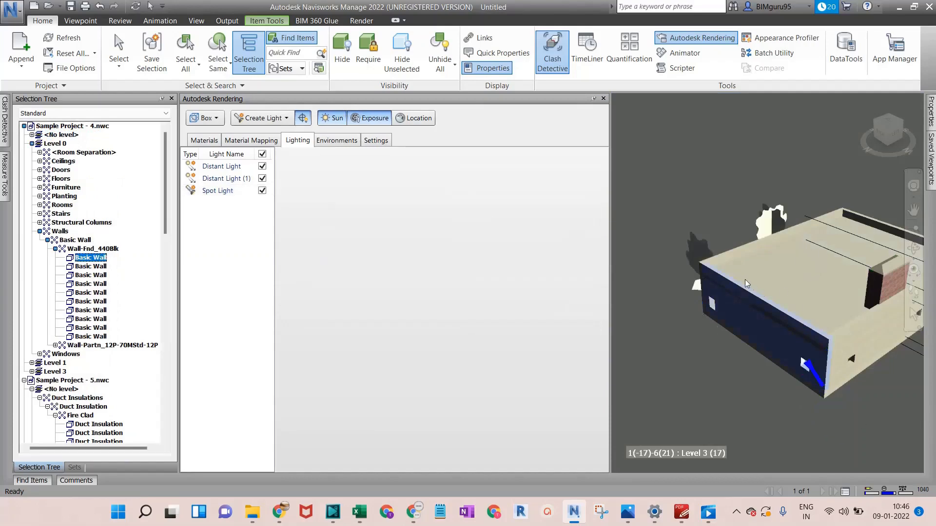
shift+middle_drag(738, 274, 662, 285)
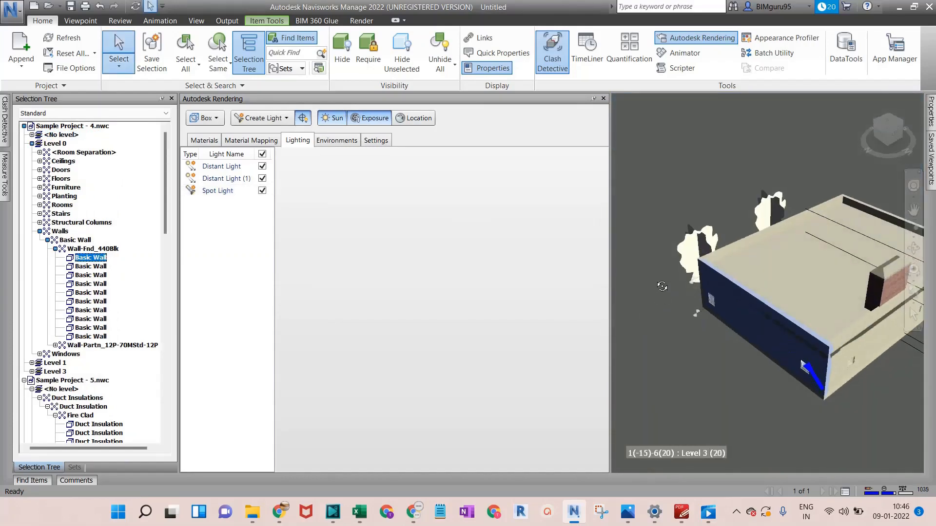
click(683, 162)
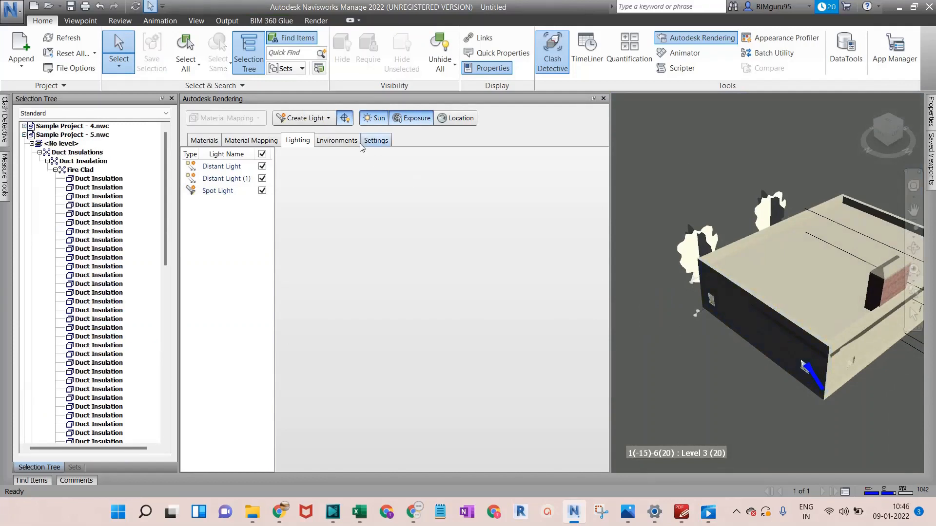
Undo the spot light placement near the building's corner
click(317, 121)
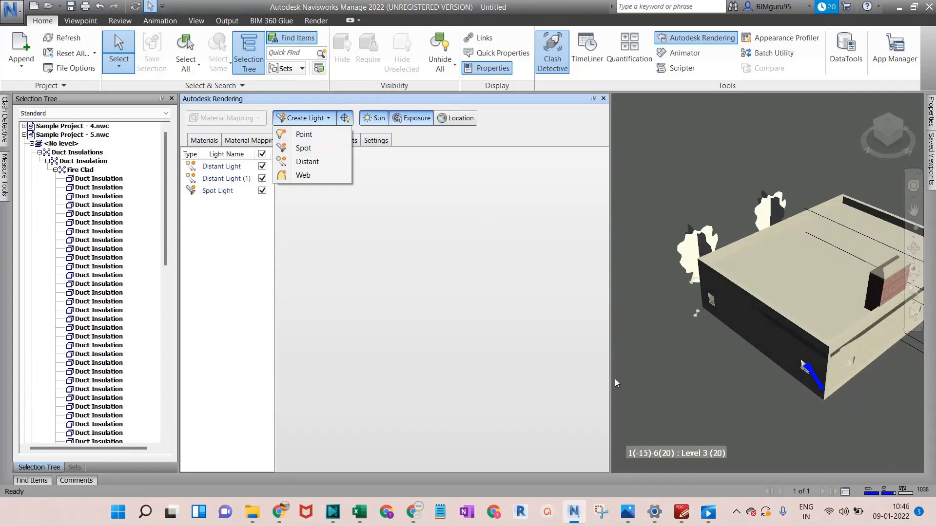
click(655, 310)
click(772, 337)
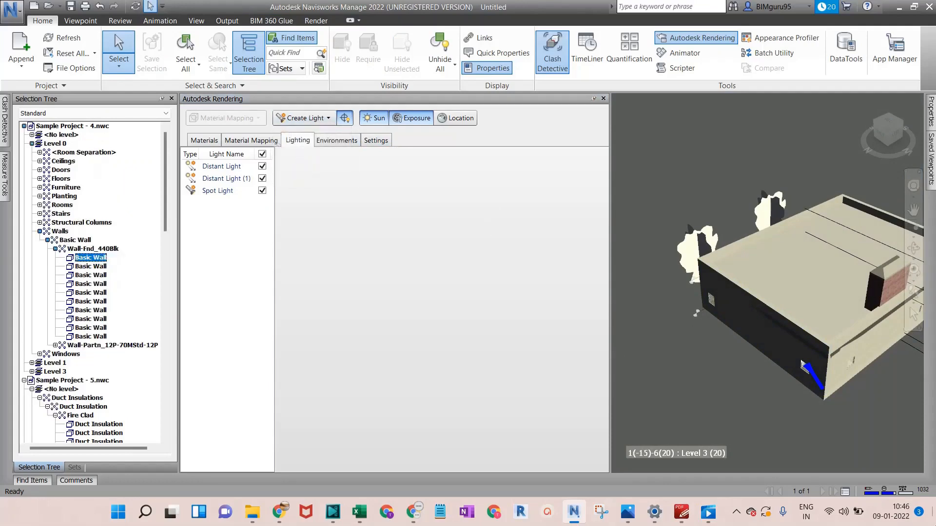
shift+middle_drag(772, 337, 934, 521)
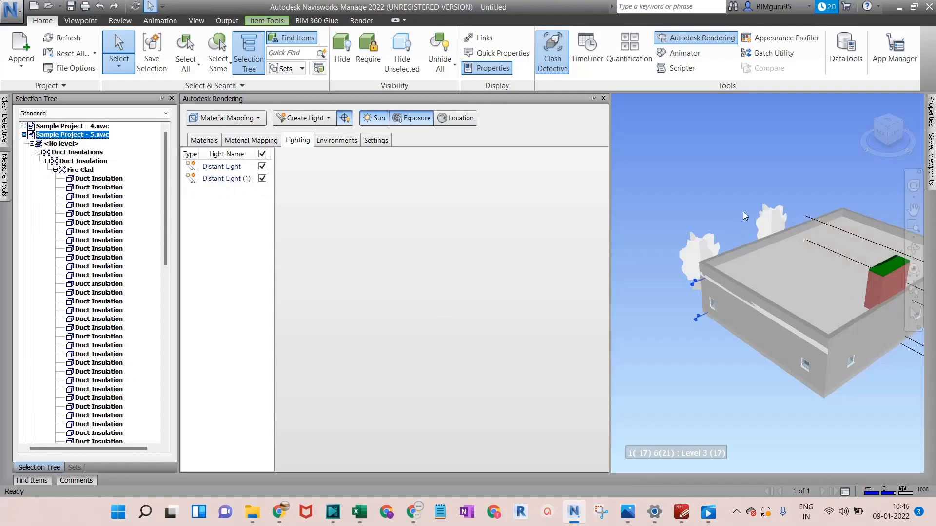
Clear the model selection and turn off the sun and exposure effects
click(731, 158)
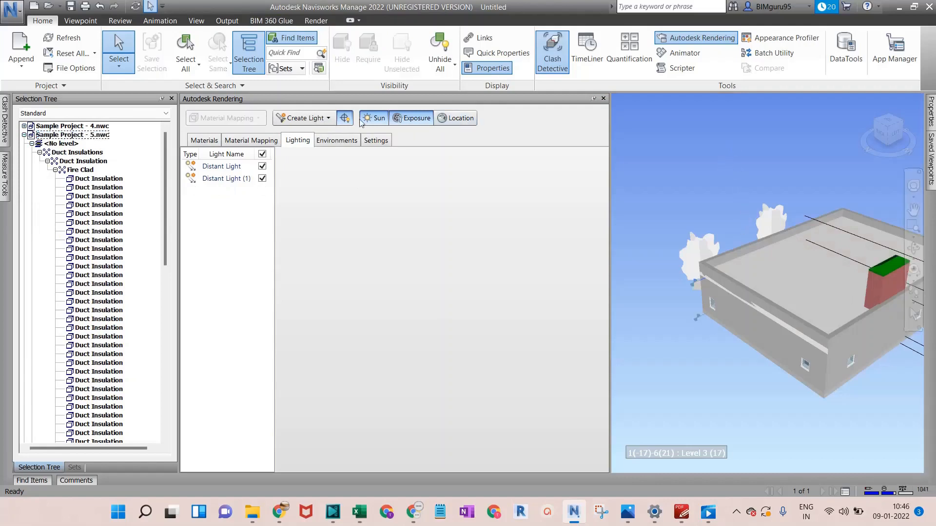
click(507, 199)
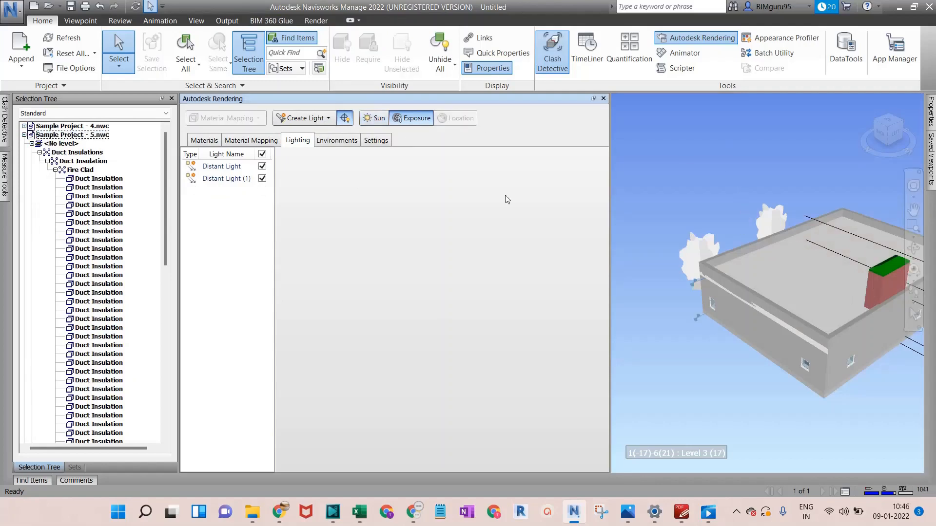
click(724, 300)
click(700, 198)
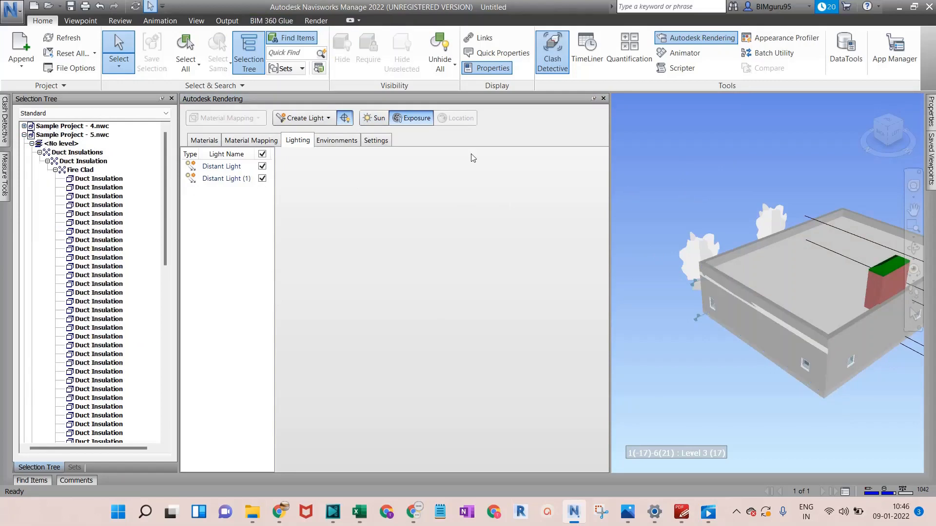
click(412, 109)
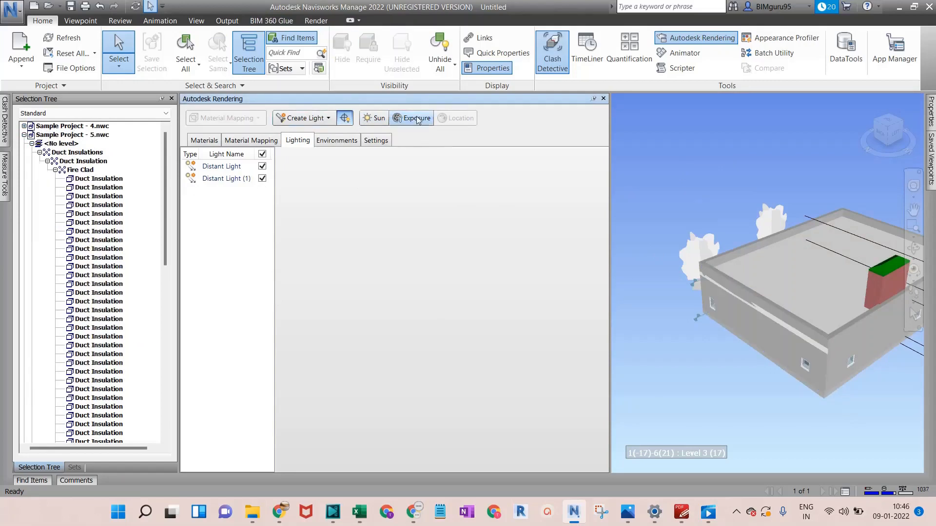
scroll(733, 238, down, 2)
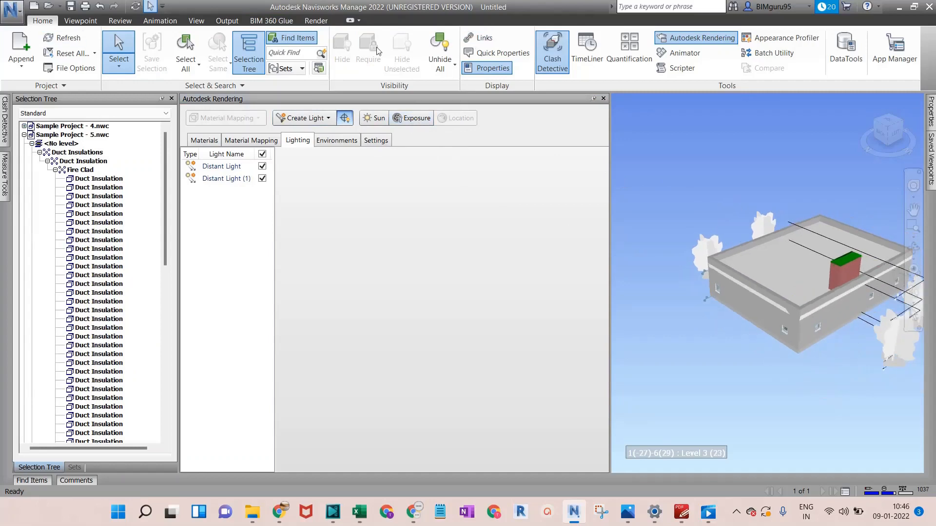
Set the viewpoint's render mode to Full Render and zoom in on the textured building
click(79, 20)
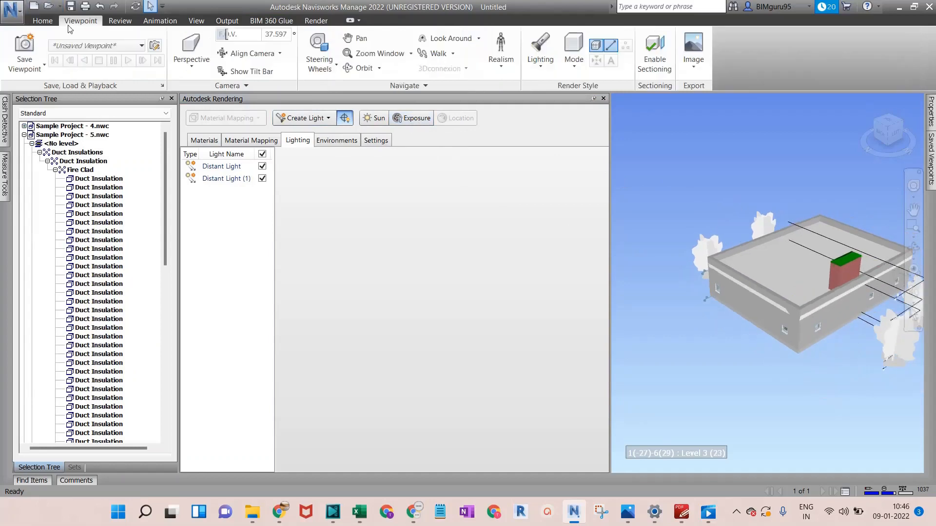
click(574, 66)
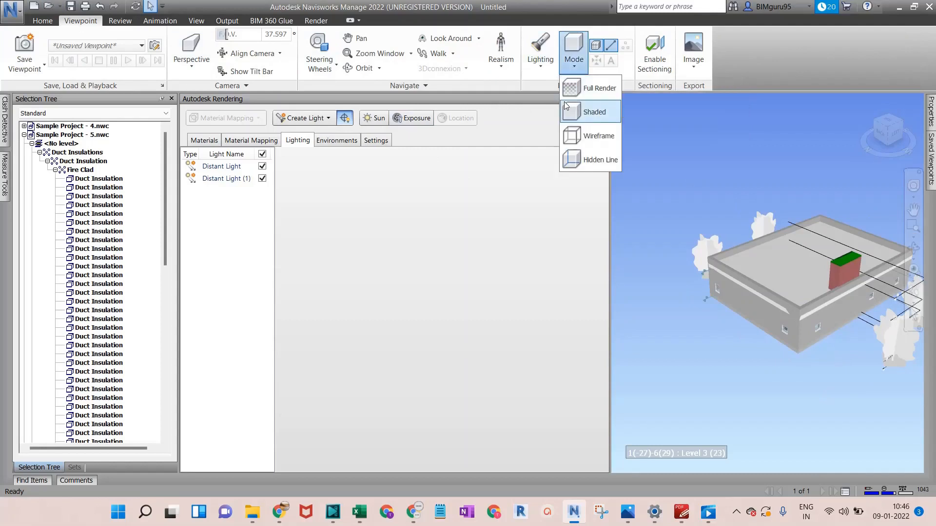
click(587, 109)
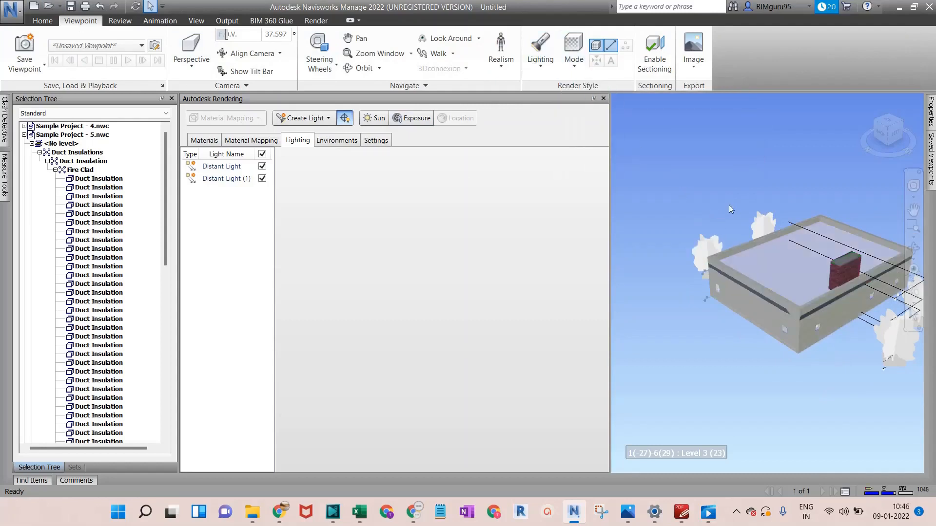
scroll(785, 298, up, 3)
scroll(784, 296, up, 2)
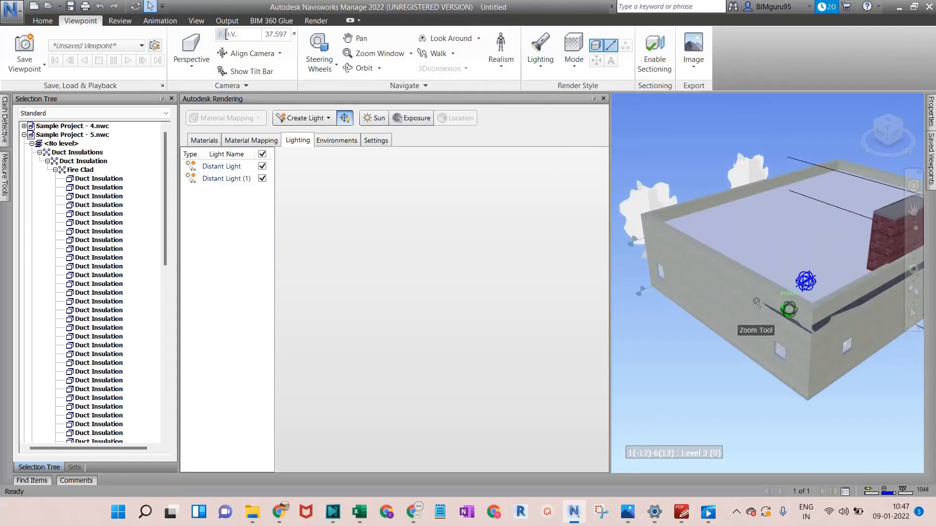
Set the viewpoint's lighting to Full Lights and leave no model object selected
click(541, 58)
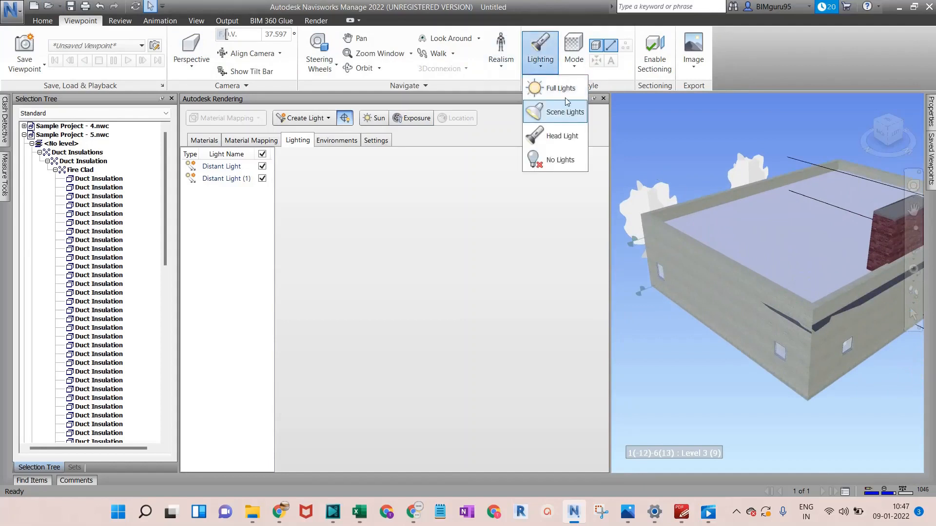
click(564, 95)
click(739, 244)
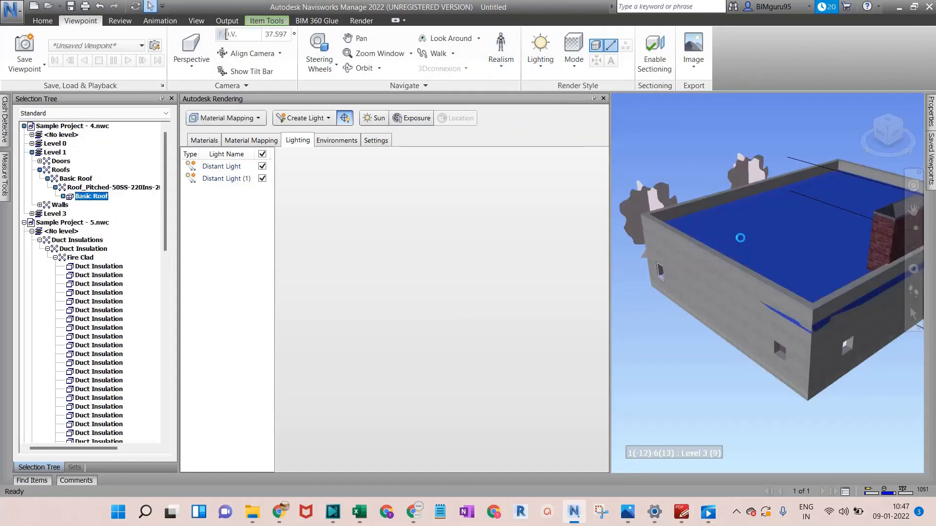
click(680, 138)
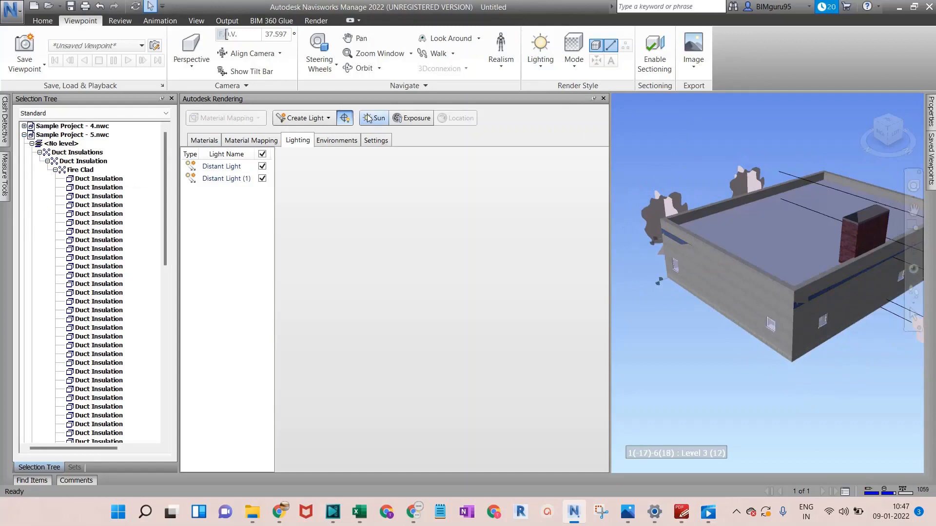
Turn on the sun and exposure and set the sun's intensity factor to 8.6, azimuth to 5 and altitude to 24.5
click(373, 118)
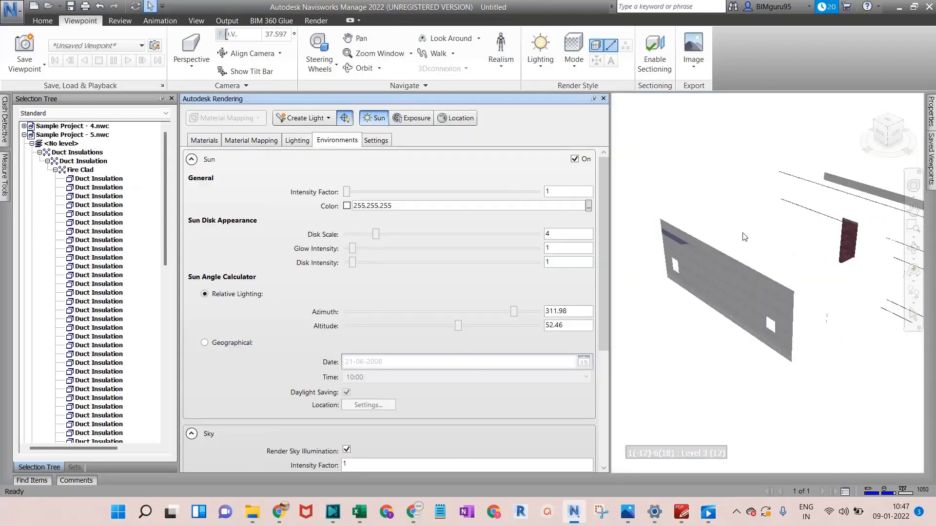
click(408, 118)
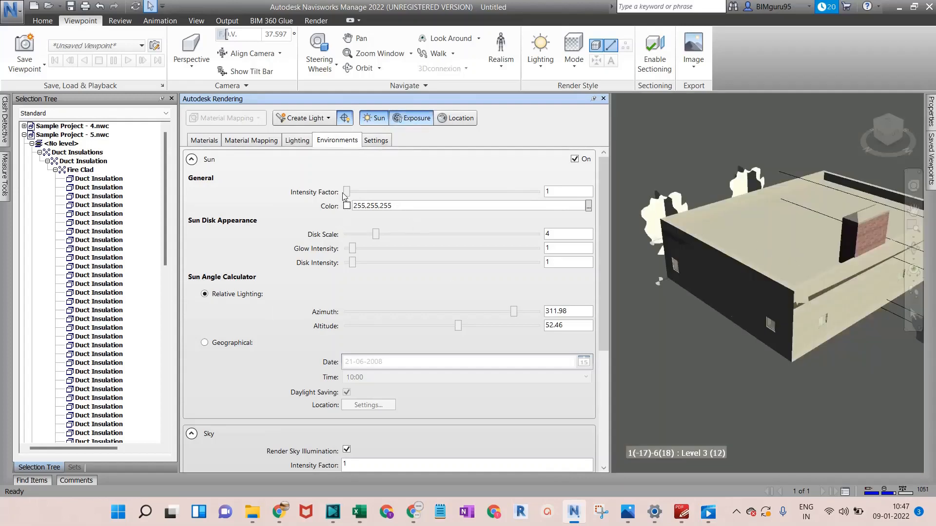
drag(346, 192, 328, 207)
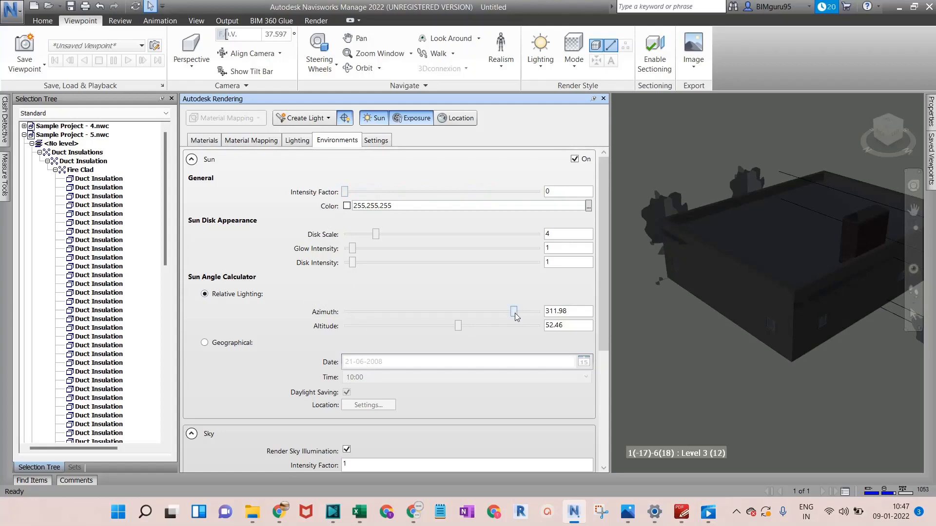
drag(516, 316, 345, 312)
drag(457, 325, 397, 341)
mouse_move(344, 193)
mouse_down()
mouse_move(380, 193)
mouse_move(361, 192)
mouse_up()
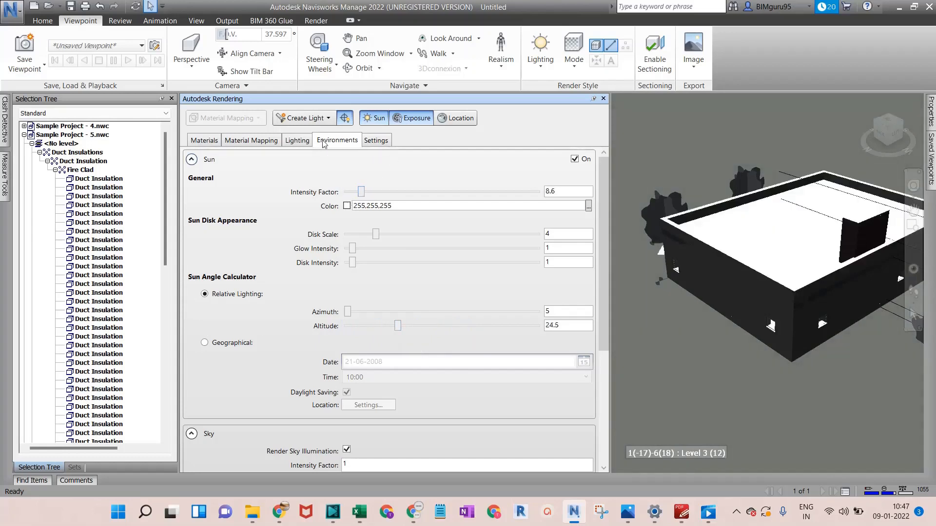
Turn off the exposure and sun effects, and review the sky and exposure environment settings and the building from the side
click(422, 117)
click(377, 119)
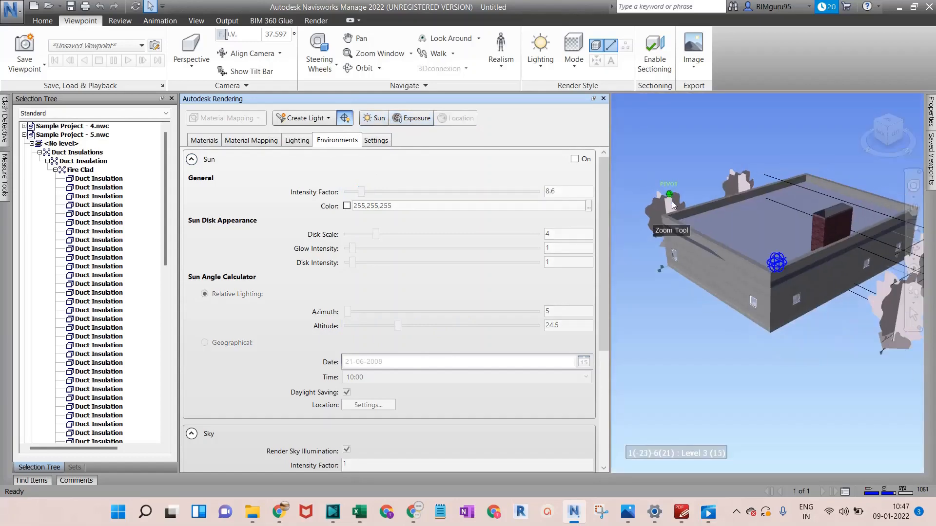
shift+middle_drag(752, 273, 754, 279)
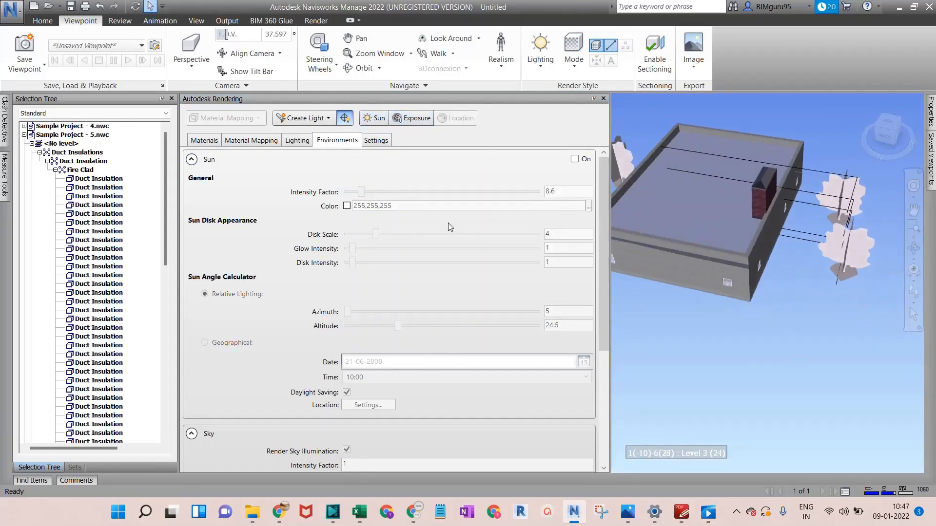
scroll(442, 306, down, 3)
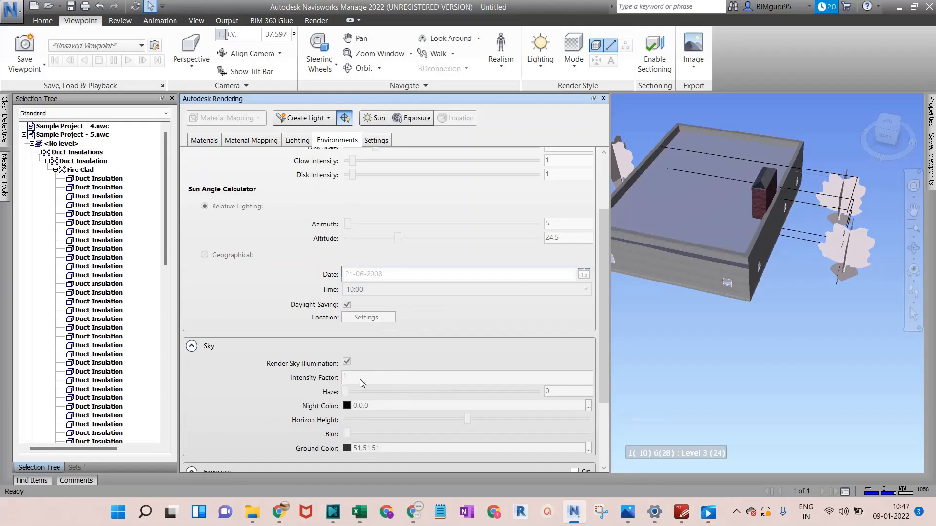
scroll(440, 366, down, 3)
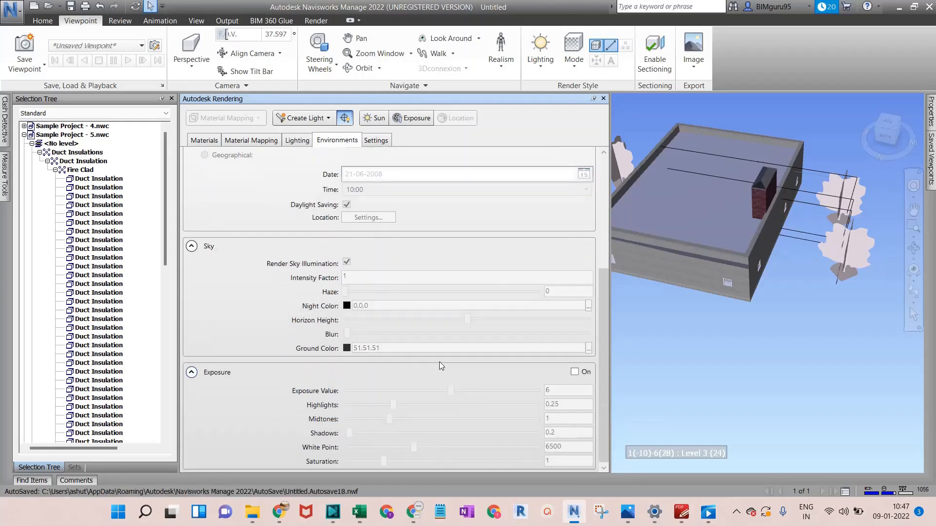
scroll(441, 351, up, 6)
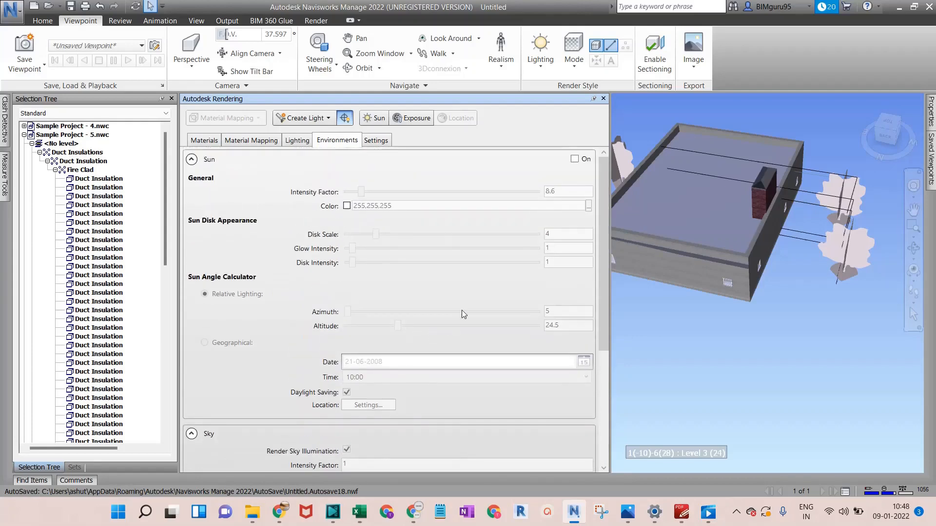
shift+middle_drag(861, 368, 767, 370)
scroll(743, 311, down, 2)
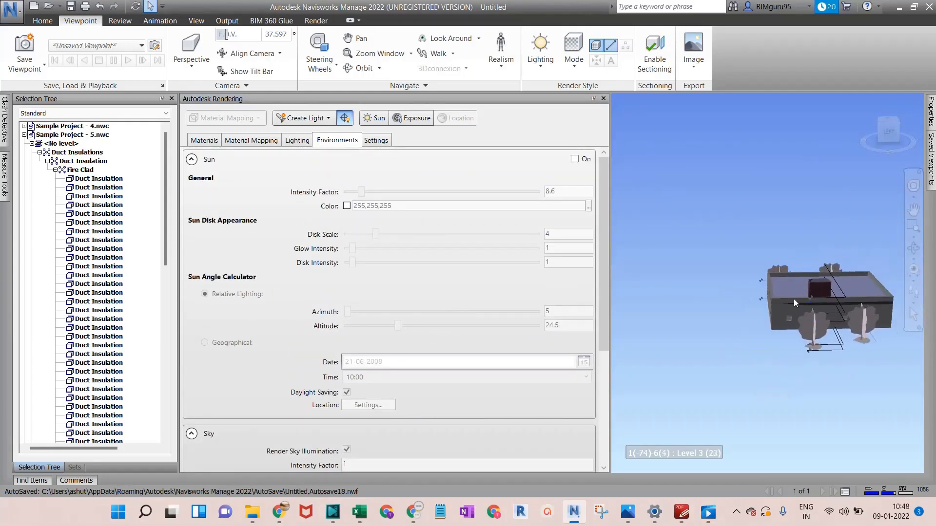
Show the building from an angled overhead view, close the Autodesk Rendering window and open the Render in Cloud setup
shift+middle_drag(793, 298, 801, 351)
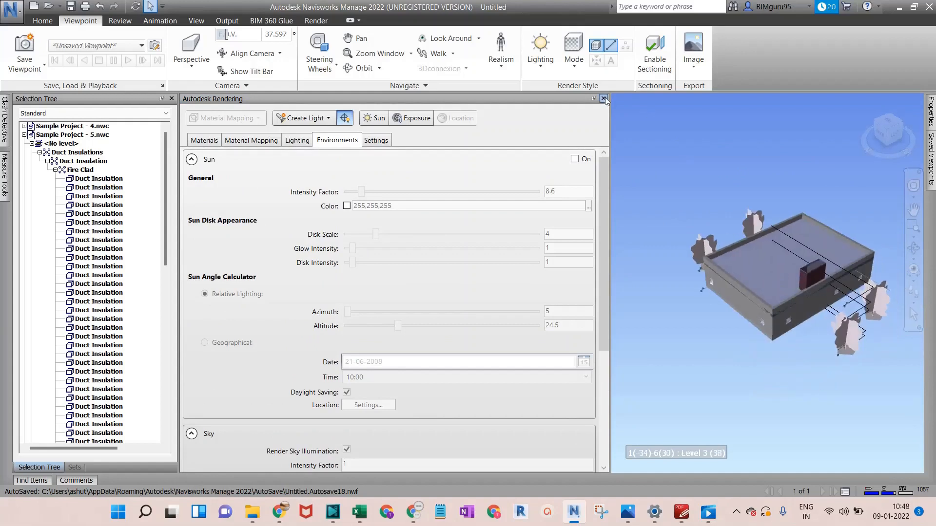
click(604, 99)
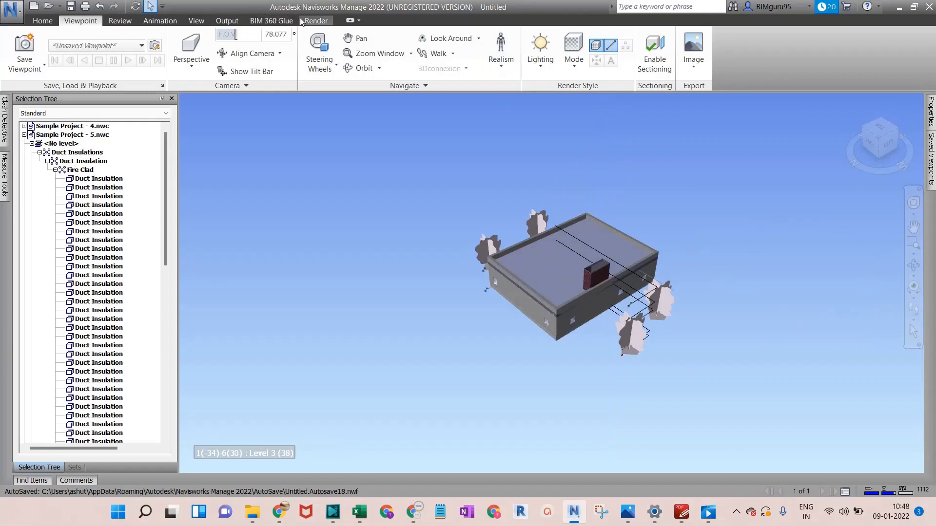
click(317, 22)
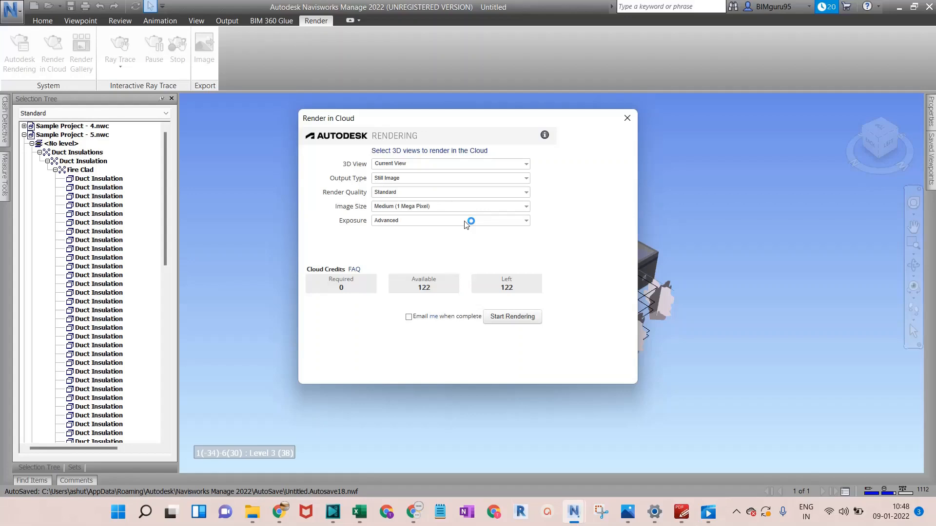
Start a cloud rendering of the current view with Panorama output type and Standard render quality
click(458, 166)
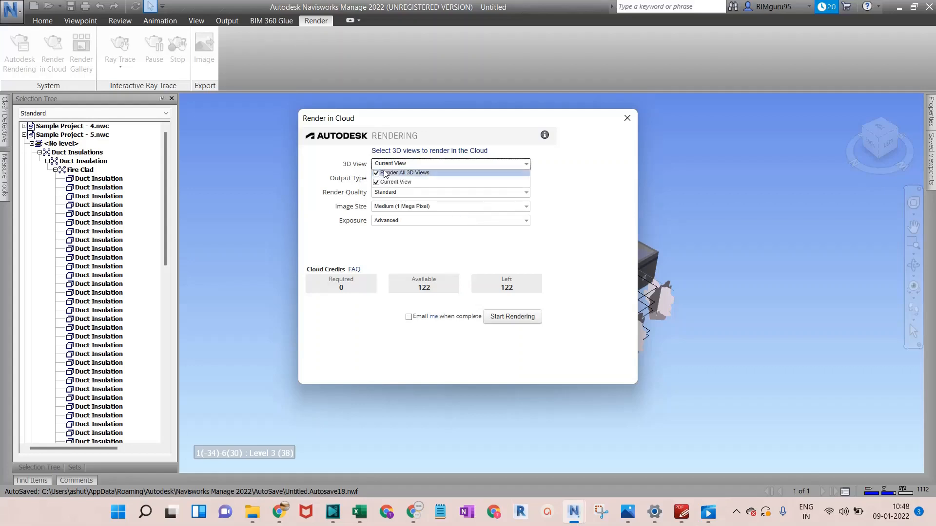
click(453, 164)
click(418, 179)
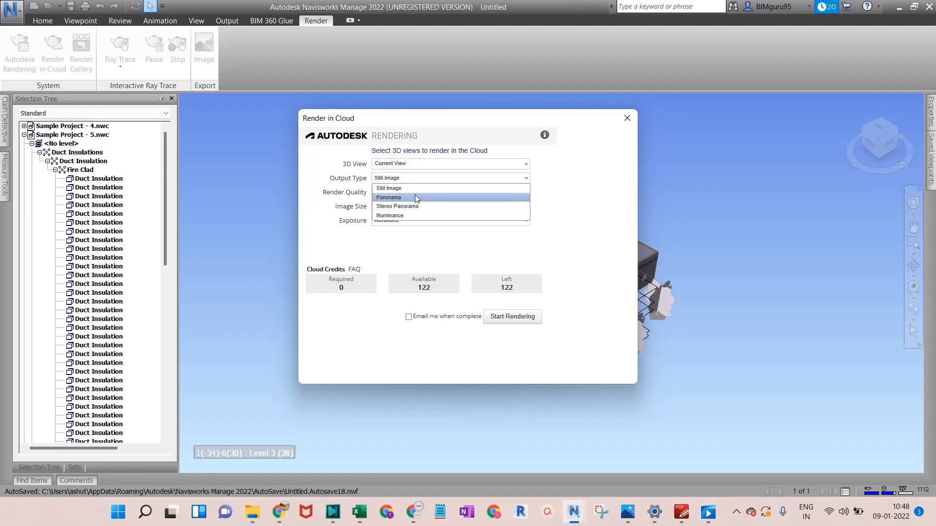
click(415, 197)
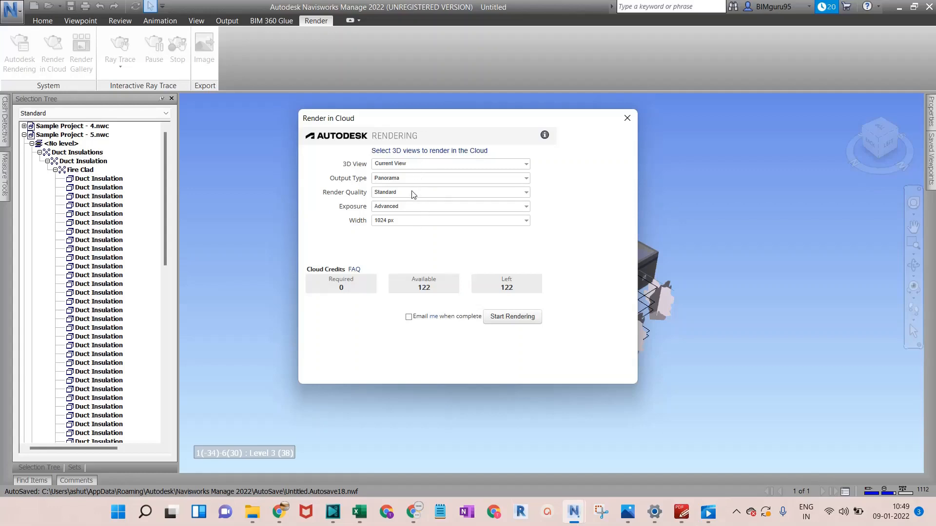
click(399, 193)
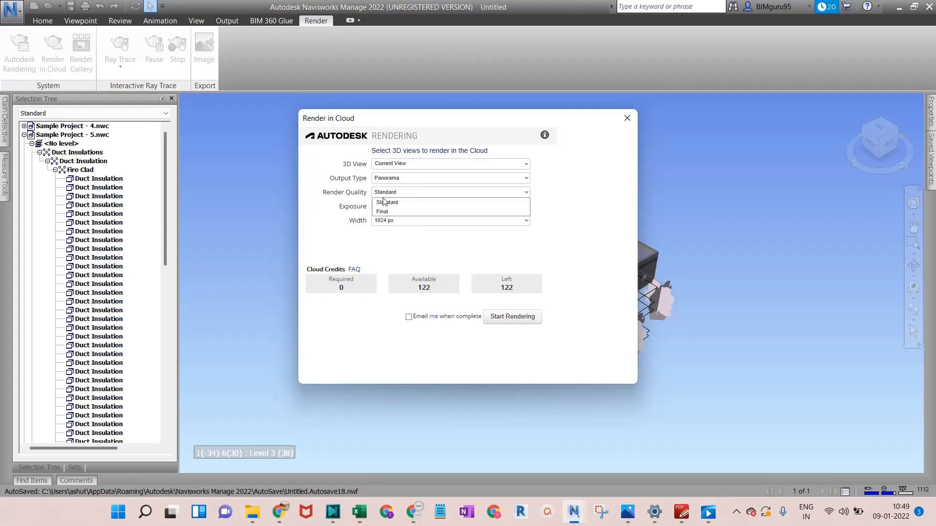
click(376, 203)
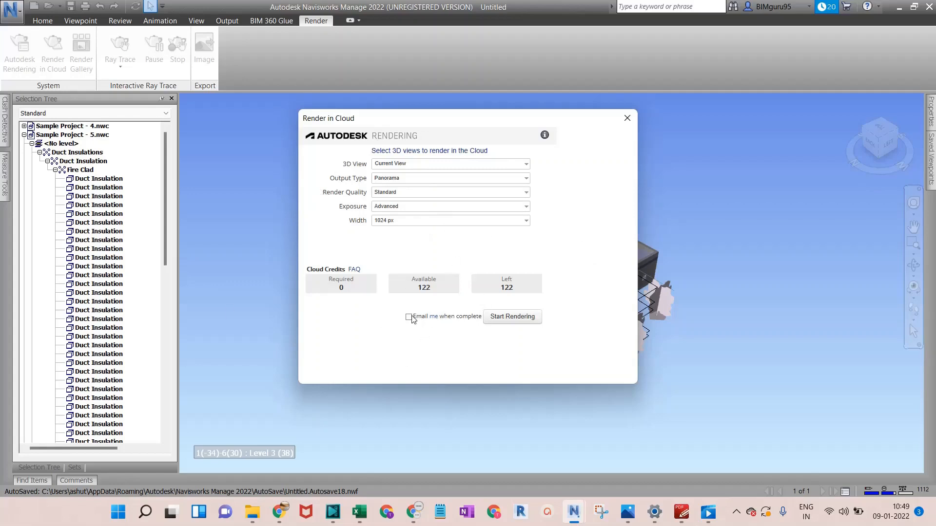
click(527, 323)
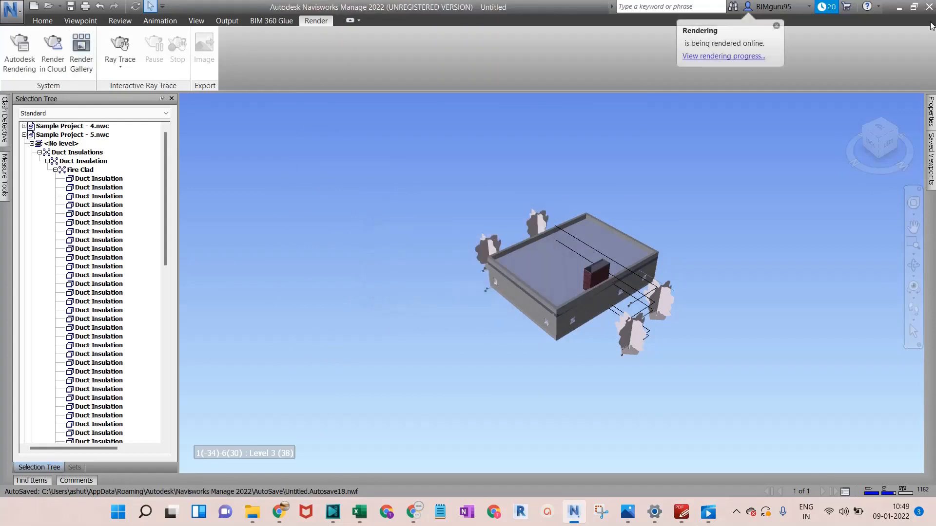
Open the account's completed renderings in the browser and close the unrelated Yahoo, mail inbox and YouTube pages
click(771, 9)
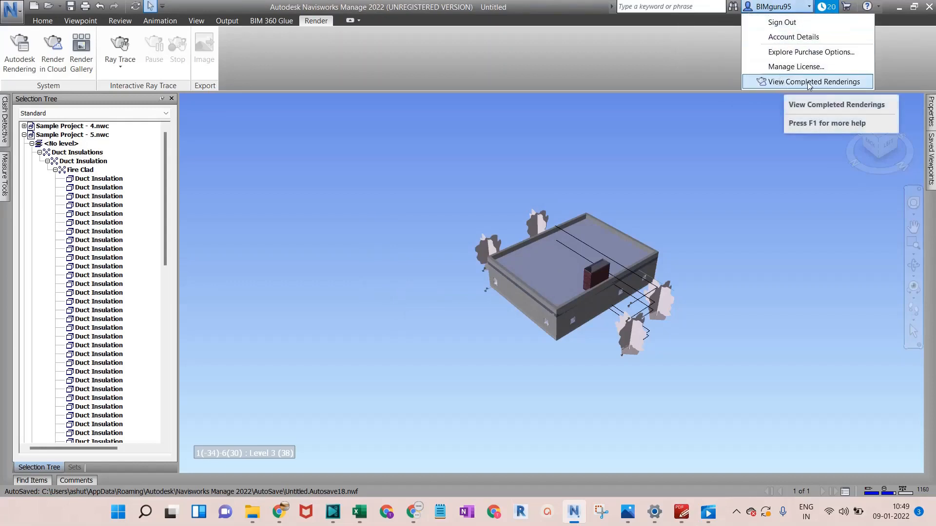
click(786, 82)
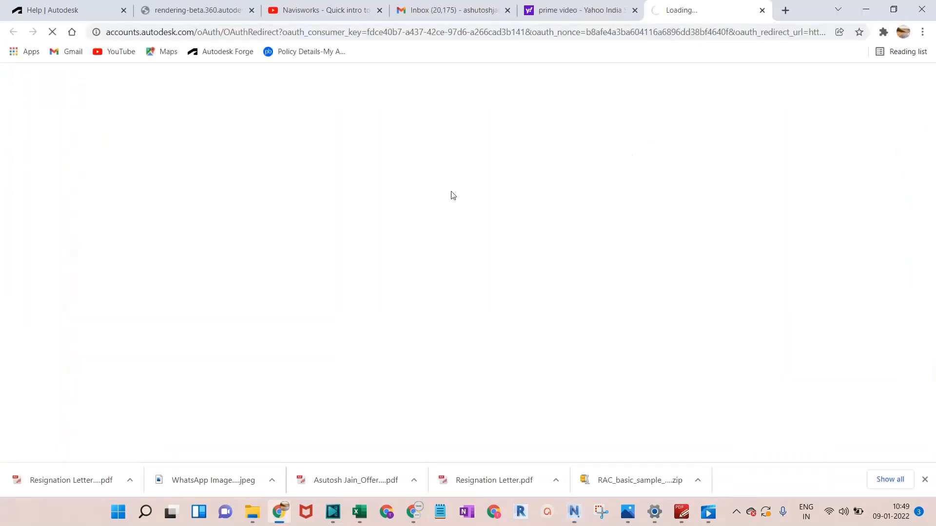
click(635, 11)
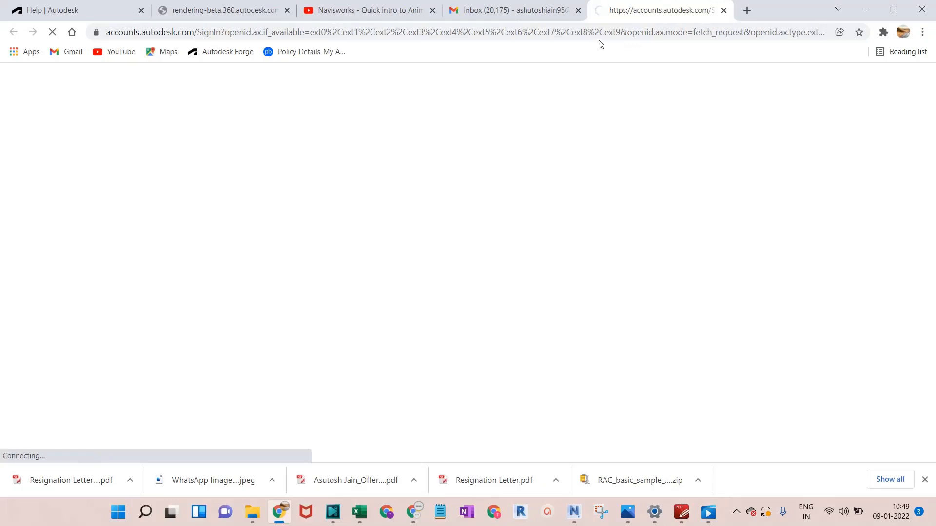
click(578, 10)
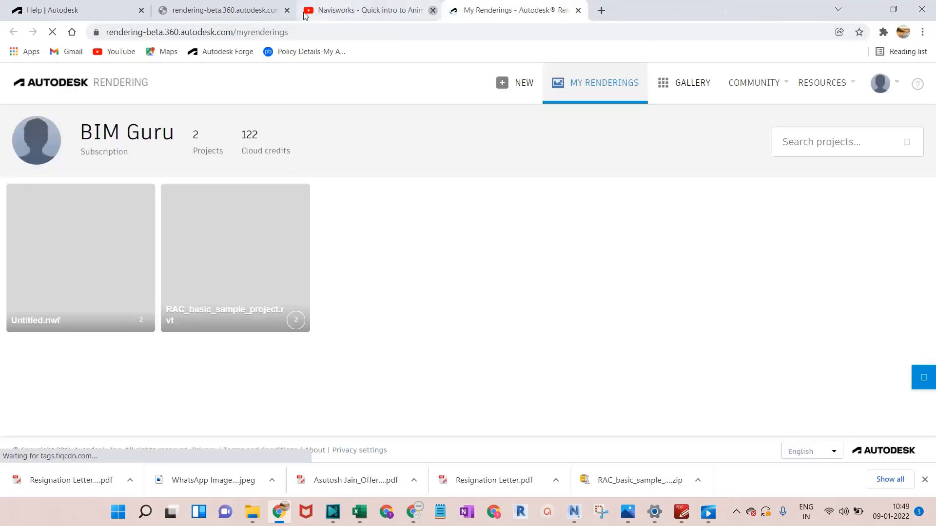
click(432, 10)
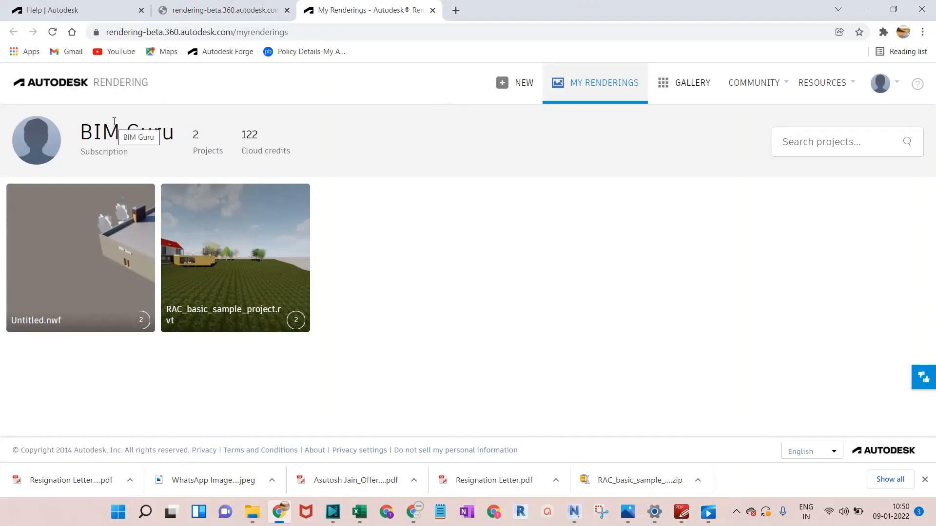
View the Untitled.nwf project's rendering in progress and return to the My Renderings overview
mouse_move(240, 308)
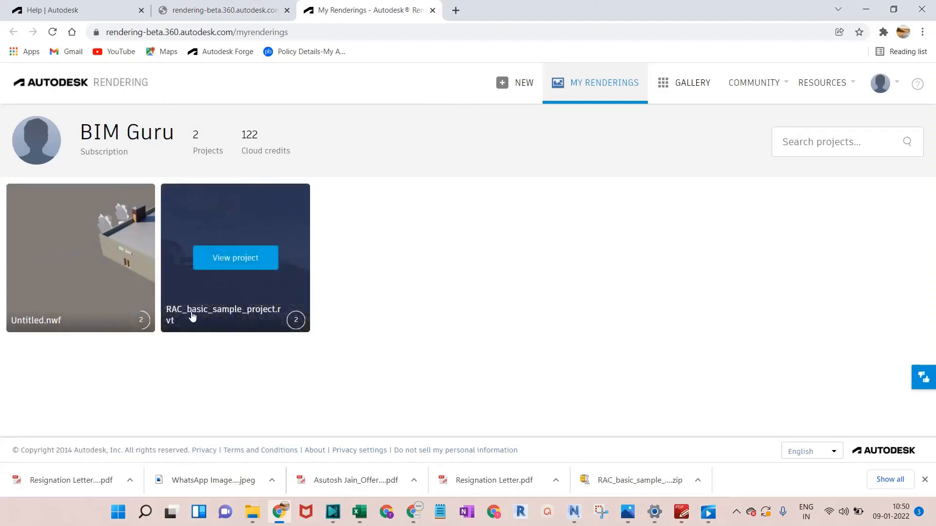
mouse_move(114, 304)
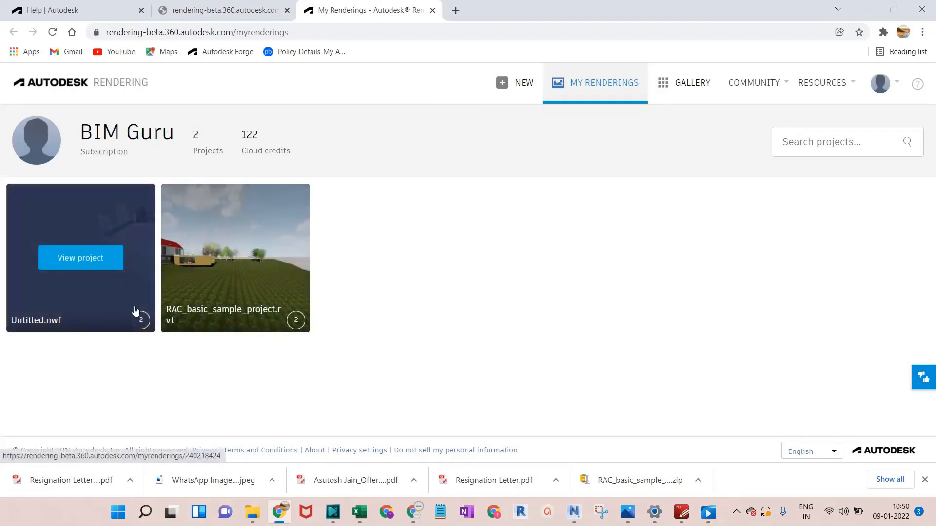
mouse_move(274, 330)
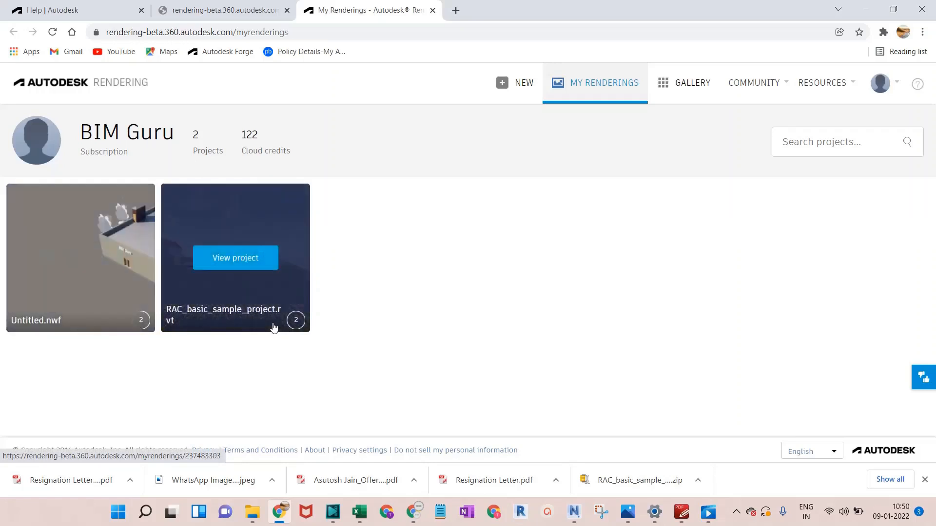
mouse_move(77, 320)
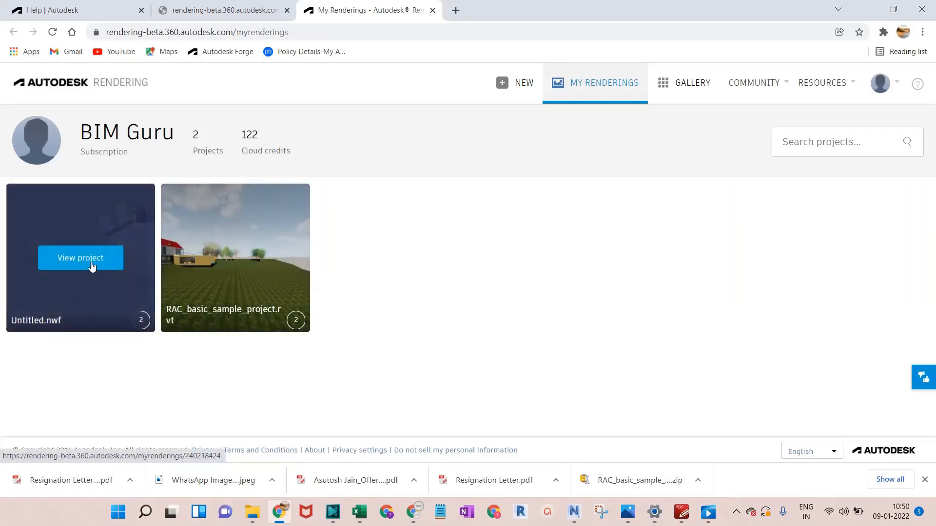
click(139, 259)
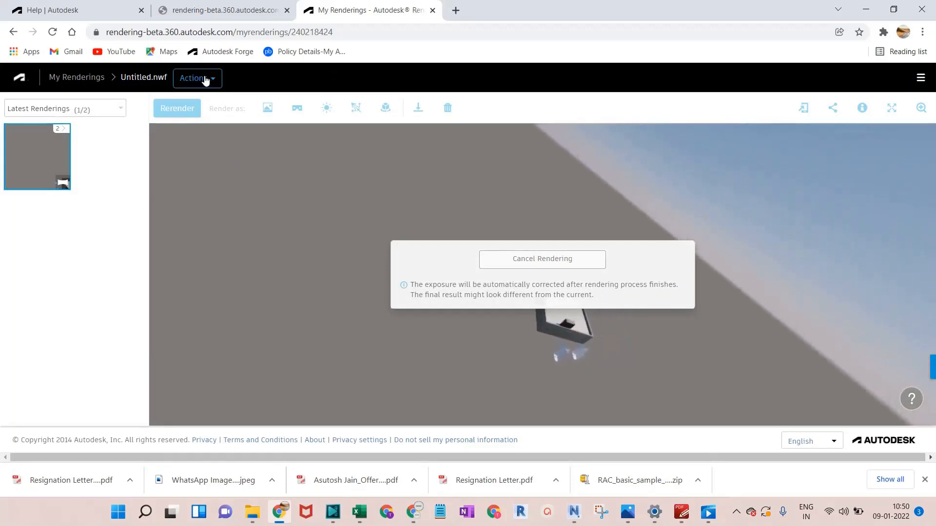
click(87, 78)
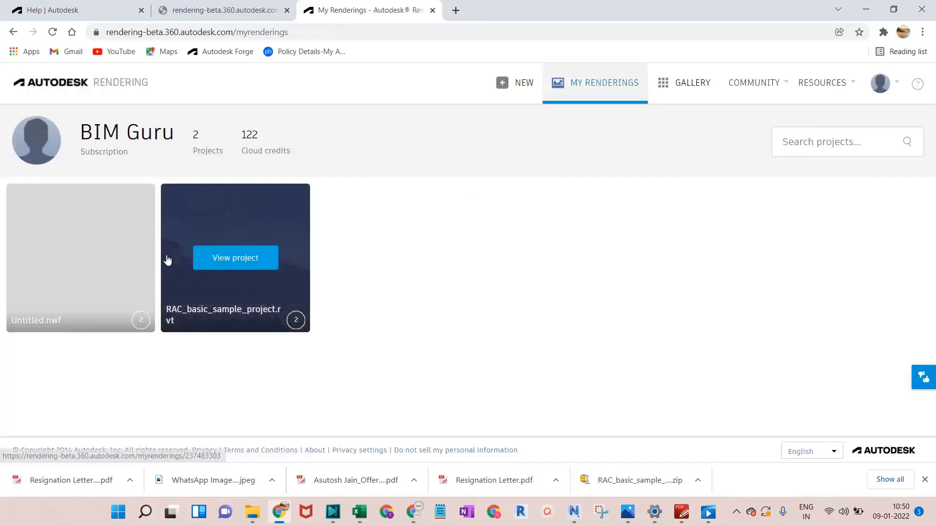
Open the RAC_basic_sample_project.rvt project and look around its panorama, reviewing the download, phone and re-render options
click(269, 258)
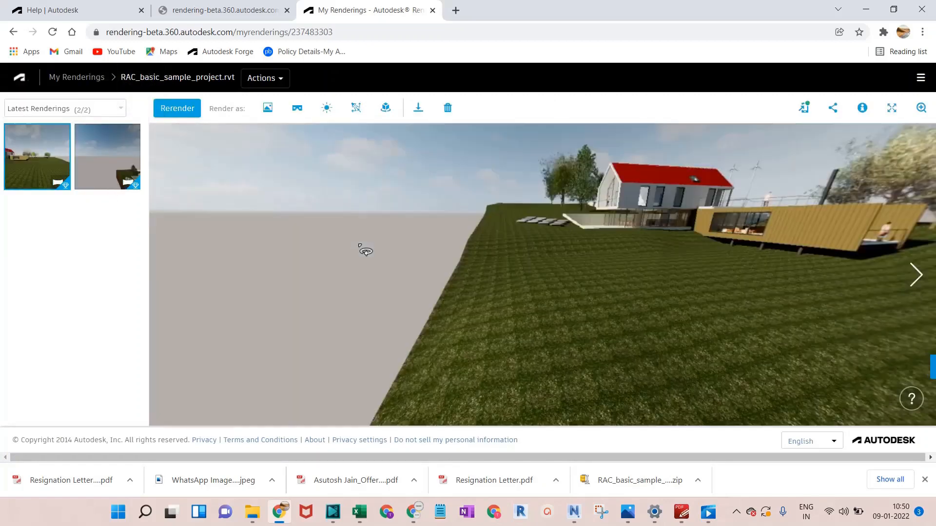
drag(672, 323, 627, 378)
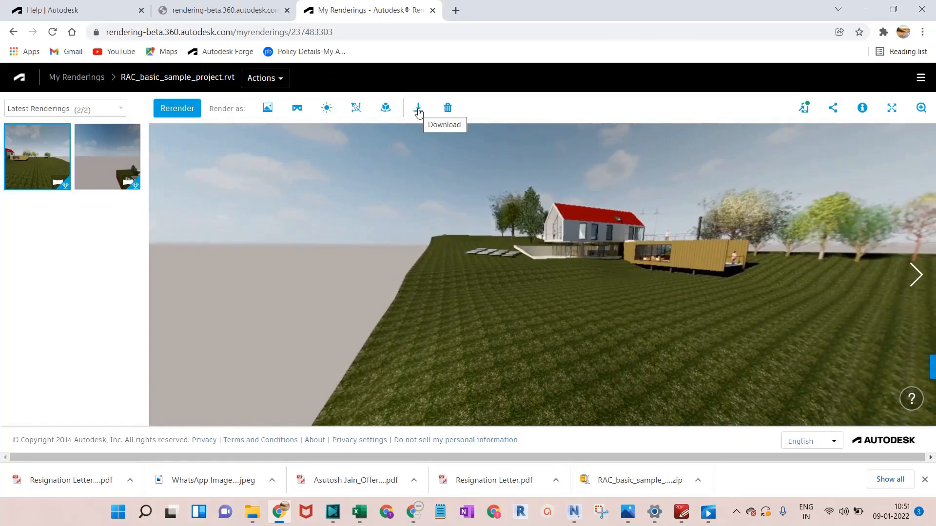
drag(636, 326, 601, 227)
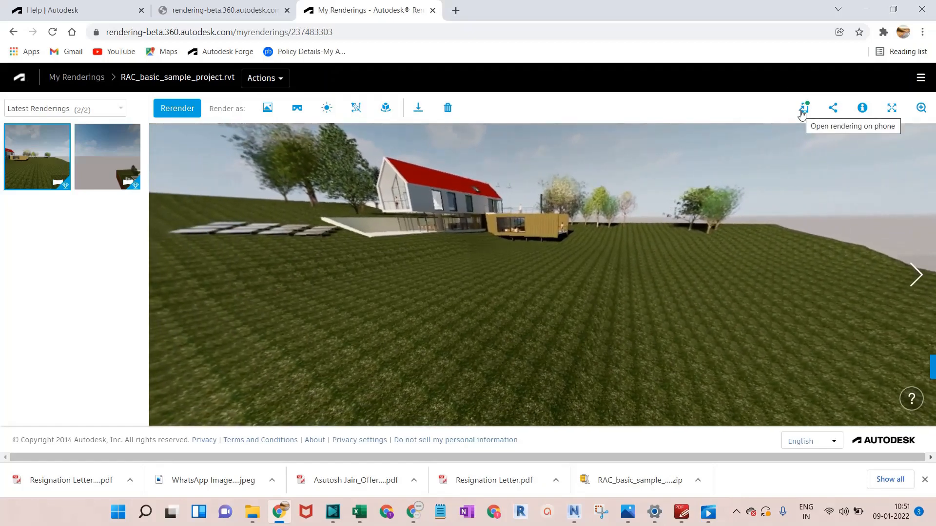
drag(480, 267, 497, 318)
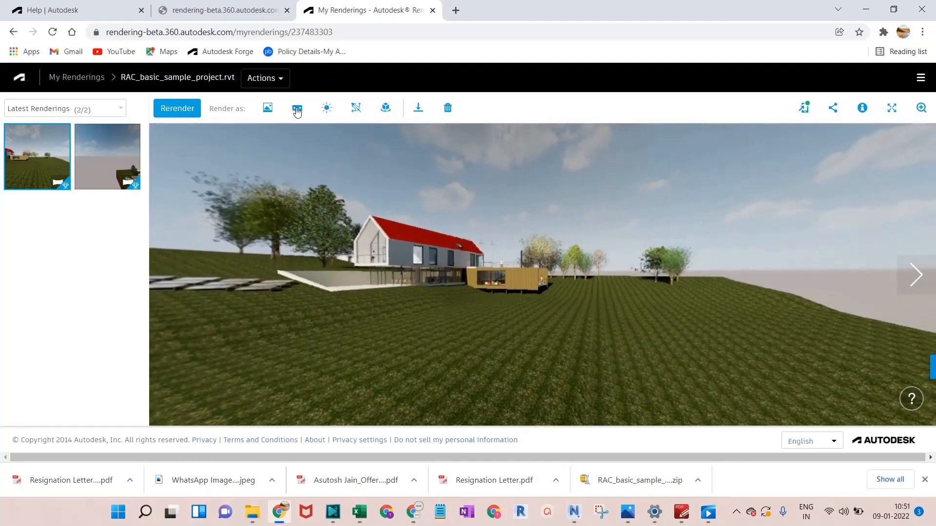
mouse_move(418, 276)
mouse_down()
mouse_move(532, 284)
mouse_move(408, 271)
mouse_up()
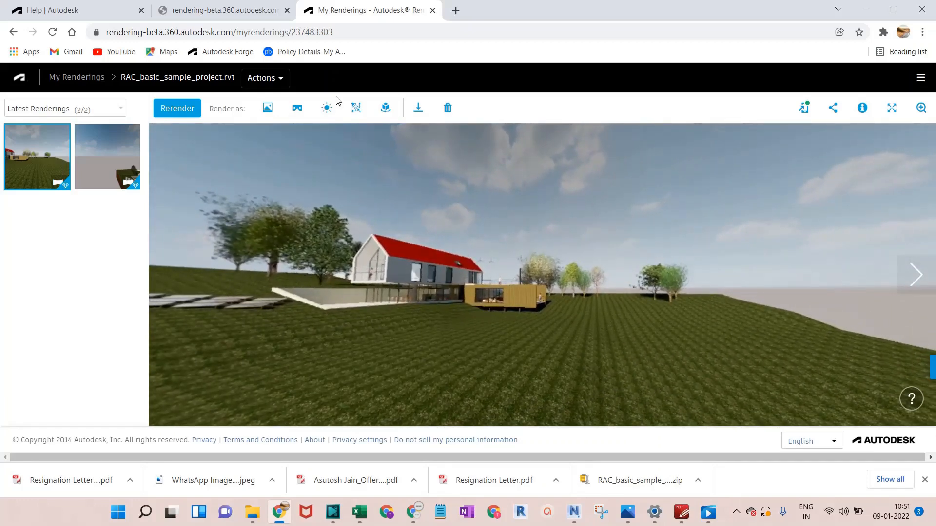
Check the Untitled.nwf project's rendering again and go back to the My Renderings overview
click(94, 79)
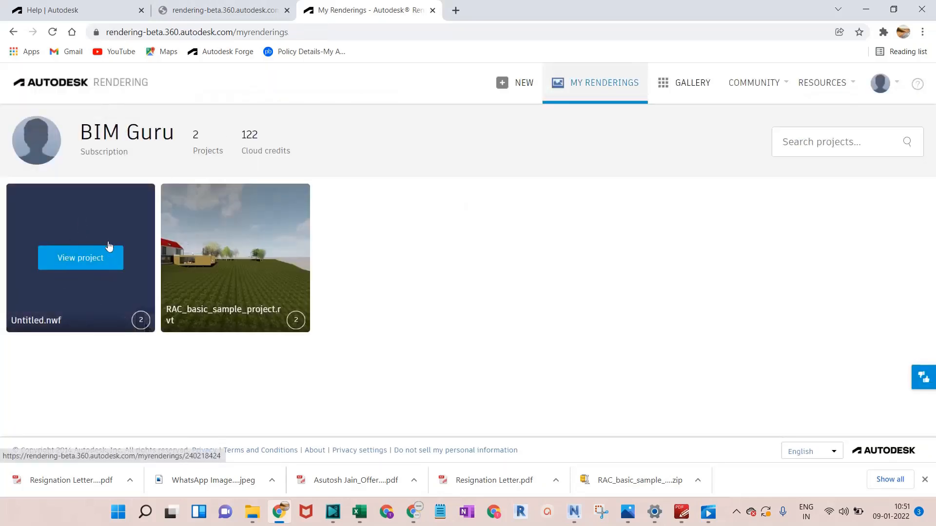
click(91, 261)
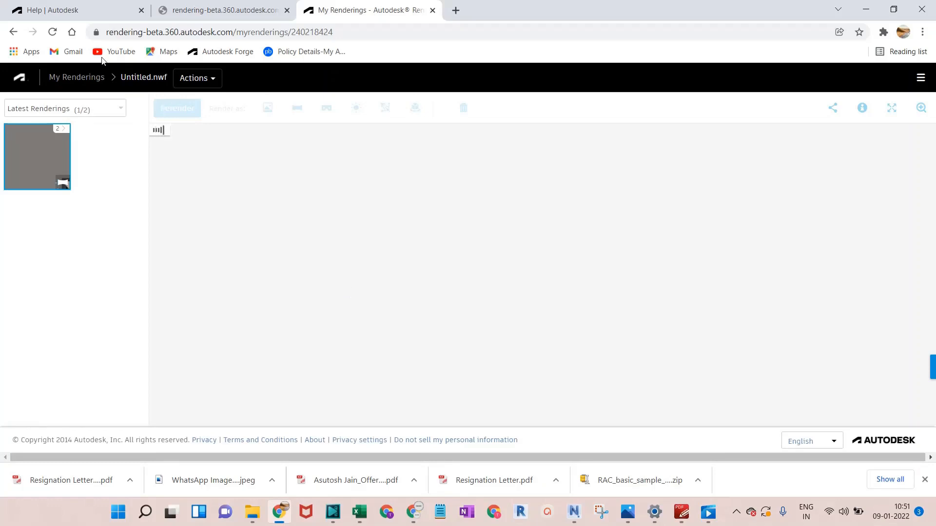
click(84, 78)
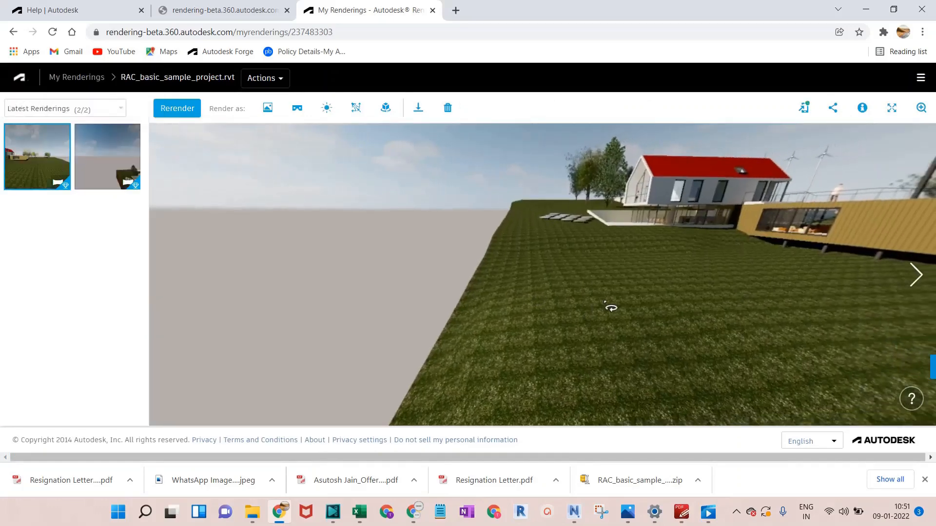
Examine the house, trees, sky and lawn in the RAC_basic_sample_project.rvt panorama from several directions
drag(610, 307, 526, 364)
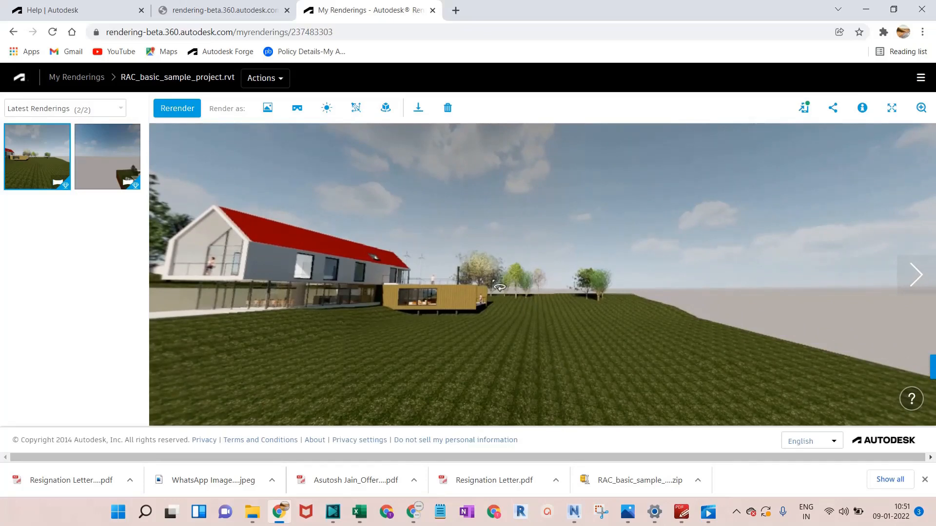
drag(521, 291, 625, 238)
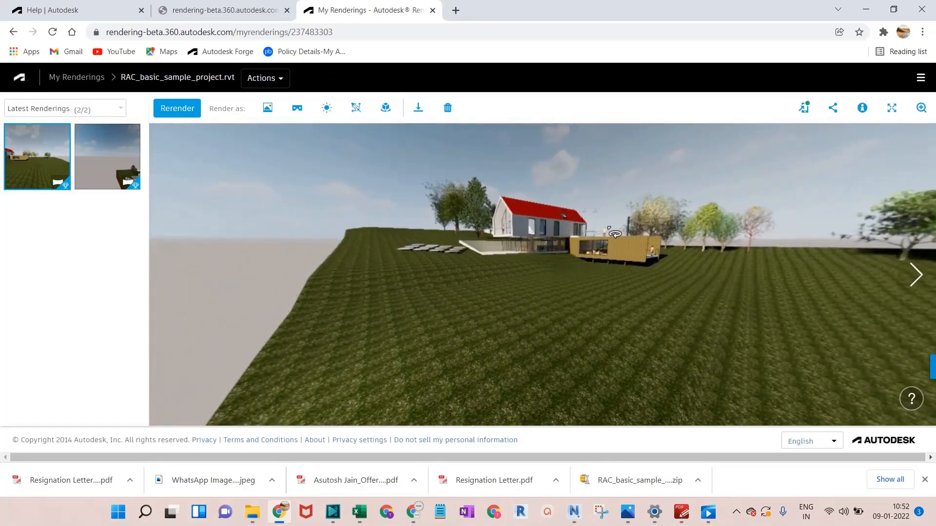
drag(463, 266, 426, 309)
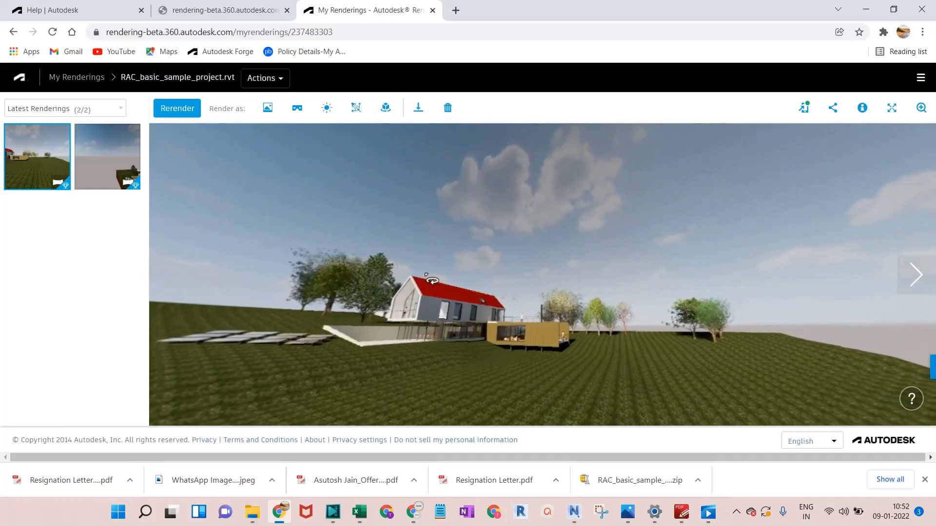
drag(550, 194, 621, 266)
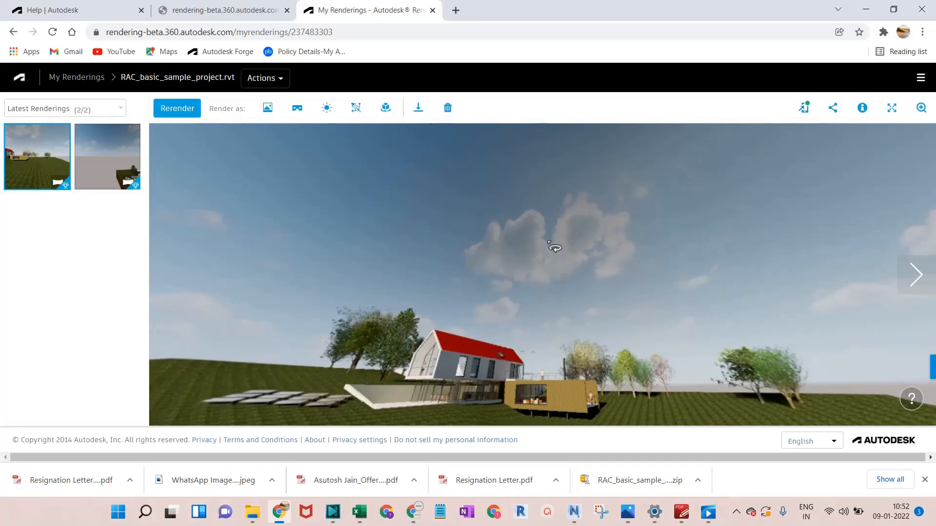
drag(576, 292, 509, 338)
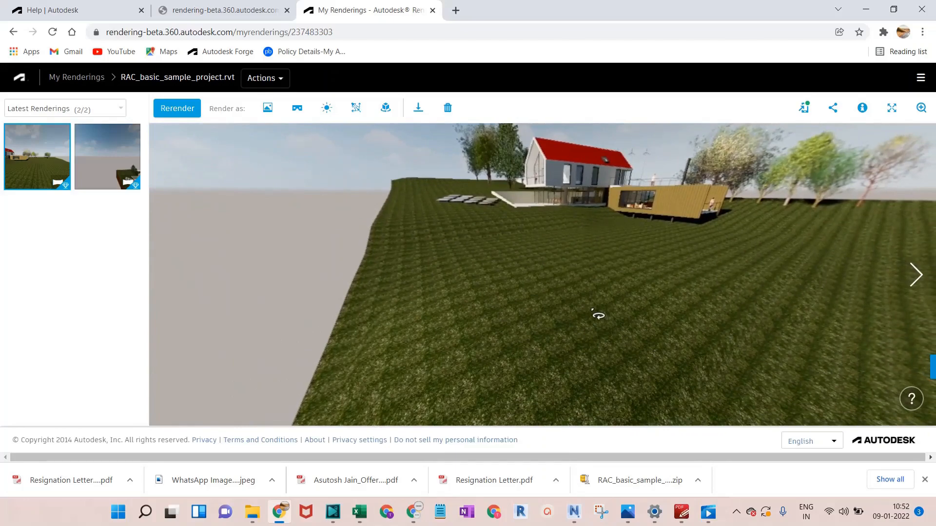
drag(592, 310, 530, 376)
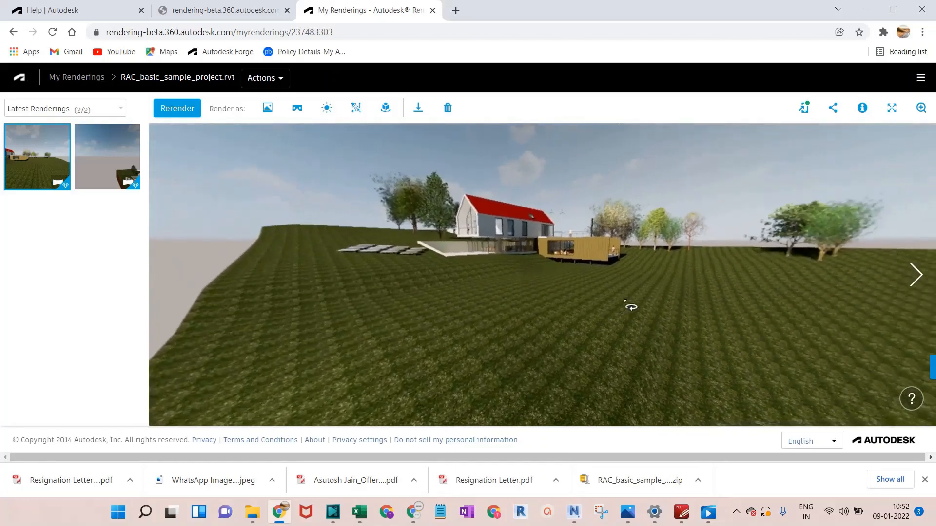
drag(626, 302, 515, 318)
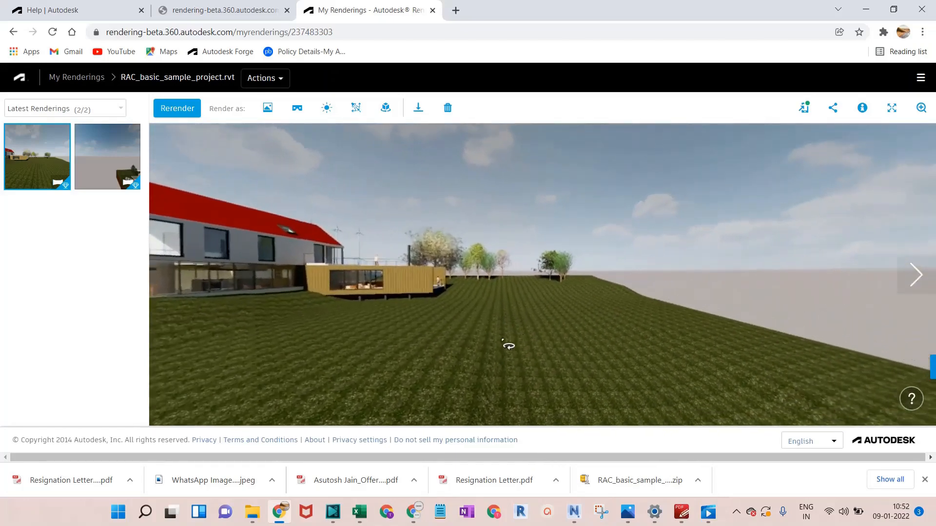
Look around the sample house, its terrace and the surrounding slope in the panorama, and return to the My Renderings overview
drag(577, 328, 611, 318)
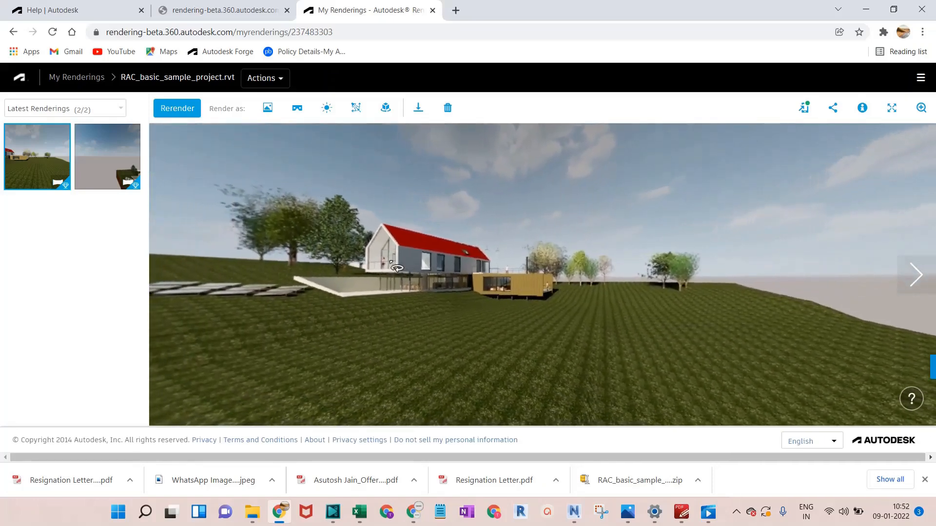
drag(447, 289, 460, 353)
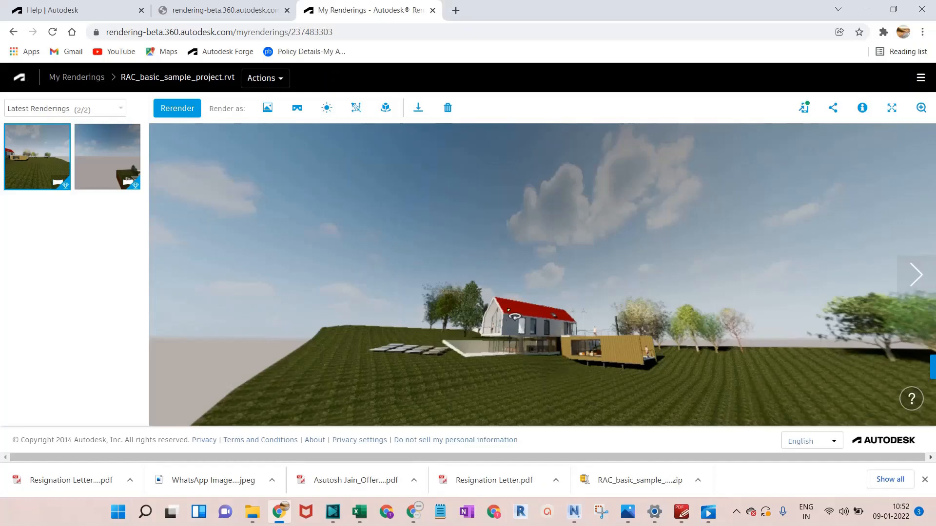
drag(546, 317, 513, 244)
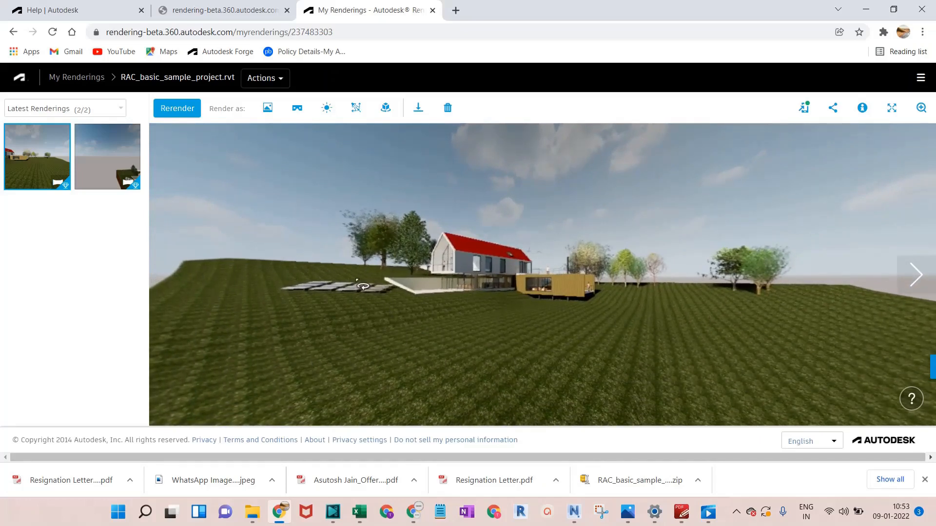
mouse_move(132, 139)
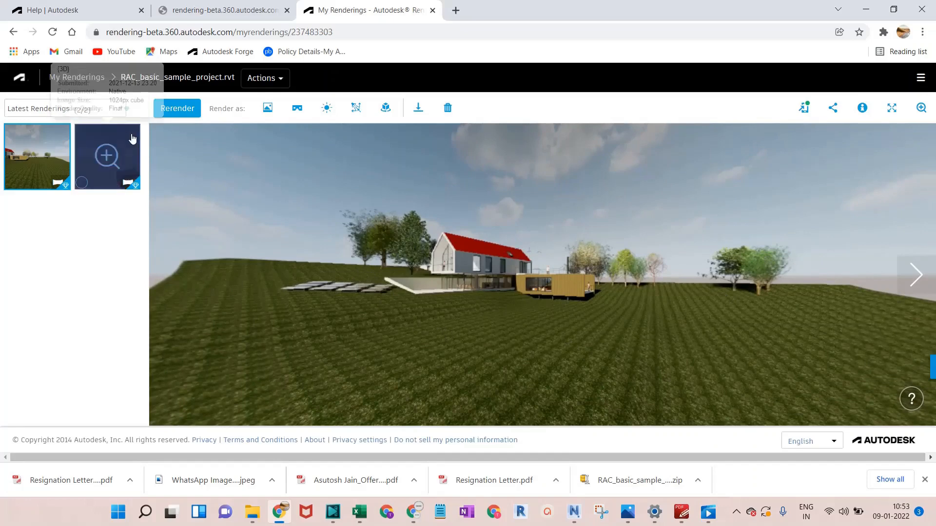
click(77, 77)
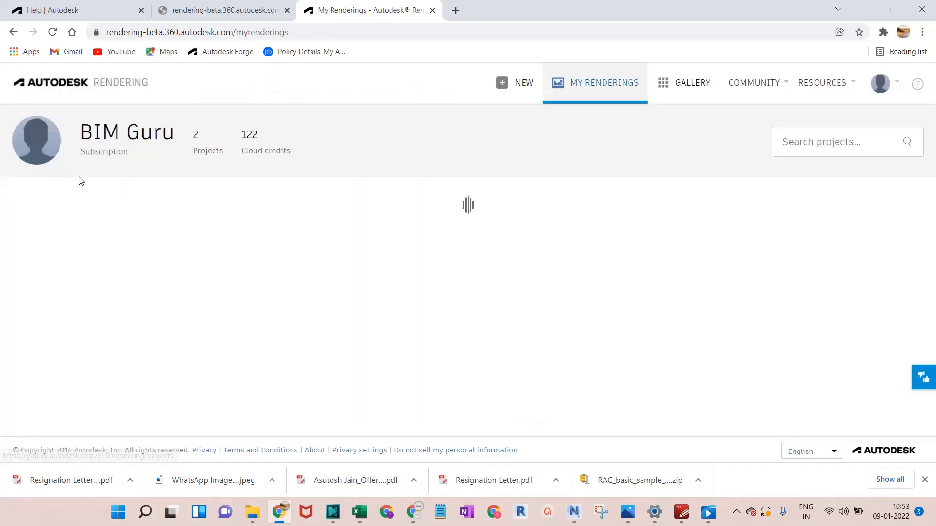
Open the Untitled.nwf project and look around its finished panorama rendering of the building
mouse_move(96, 267)
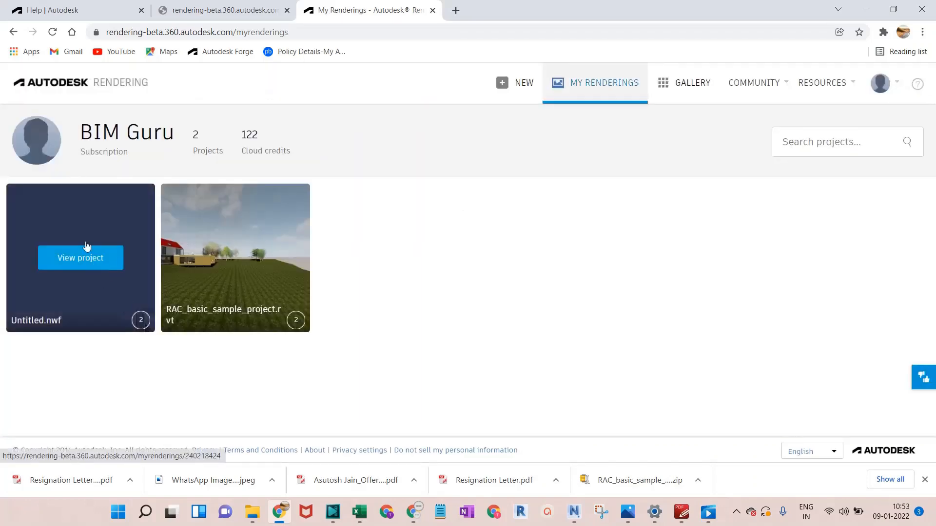
click(119, 266)
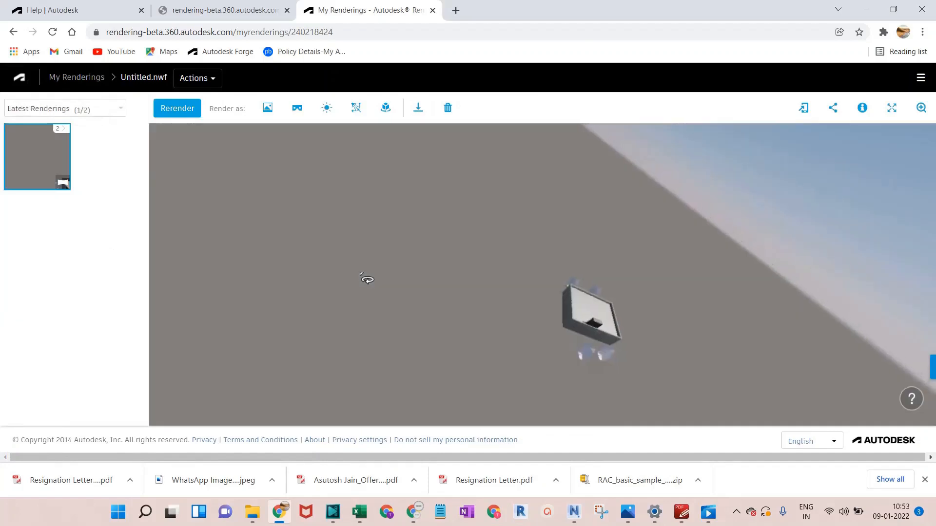
drag(372, 277, 345, 402)
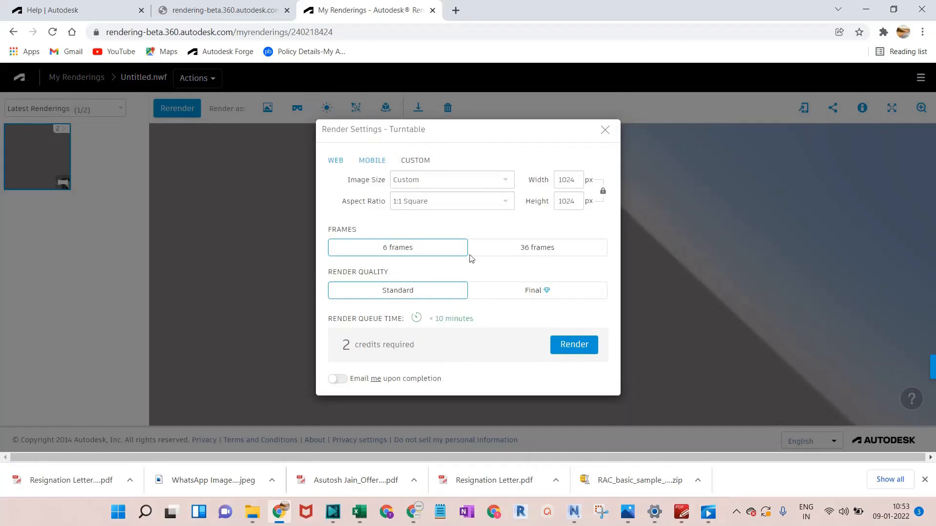
Check the turntable render settings with 36 frames, close them without rendering, and view the building in the panorama again
click(492, 246)
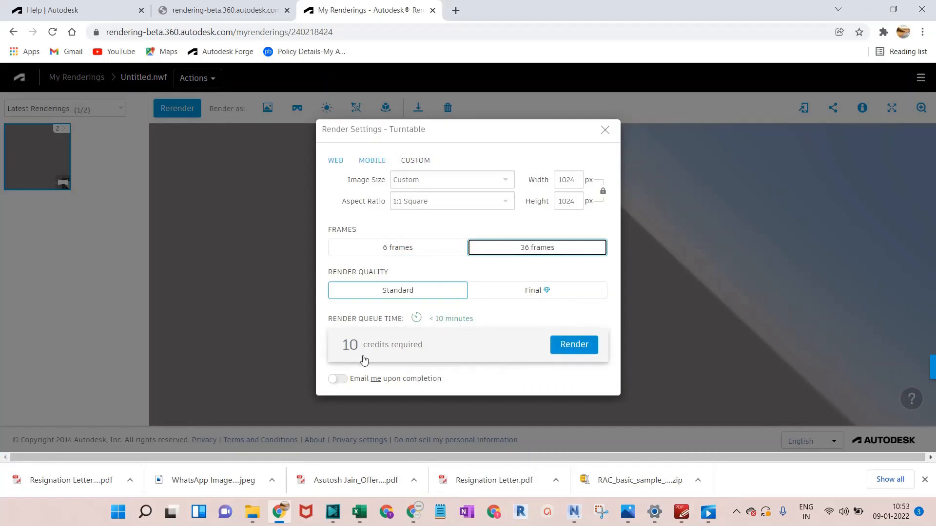
click(604, 131)
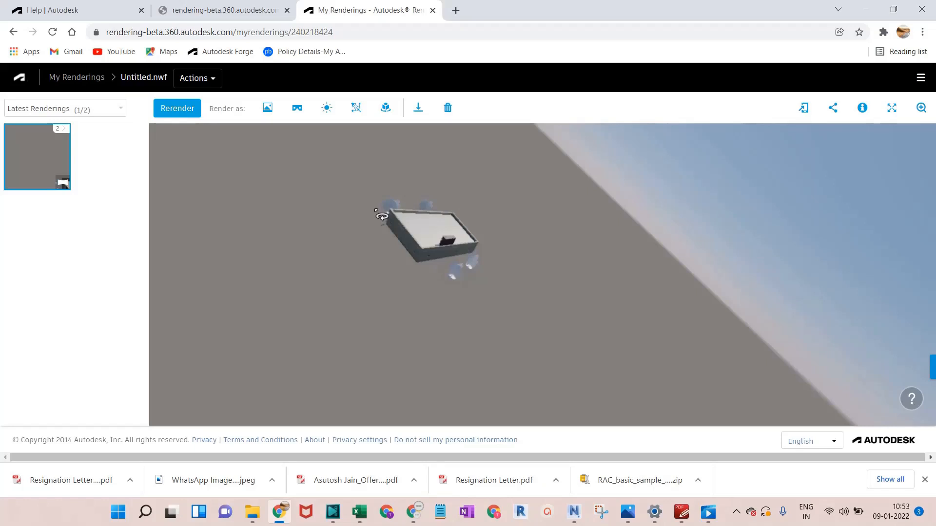
drag(422, 230, 440, 315)
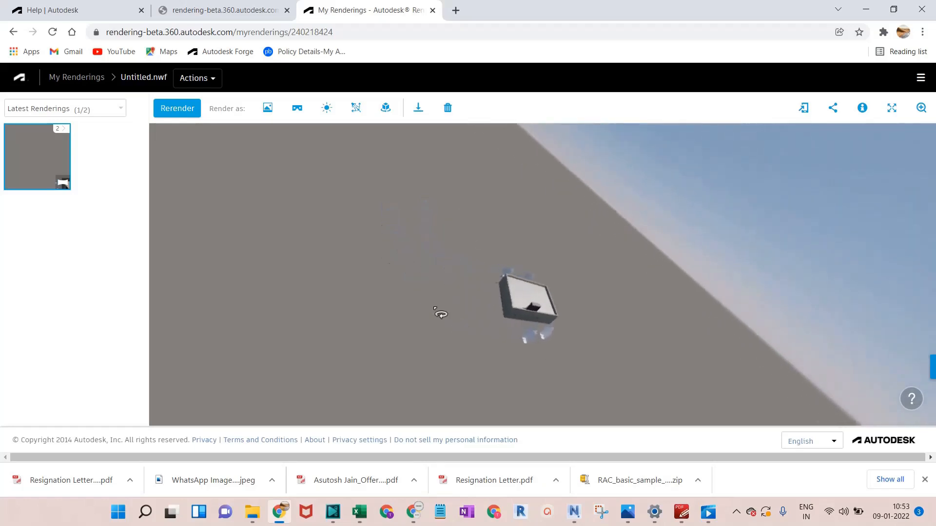